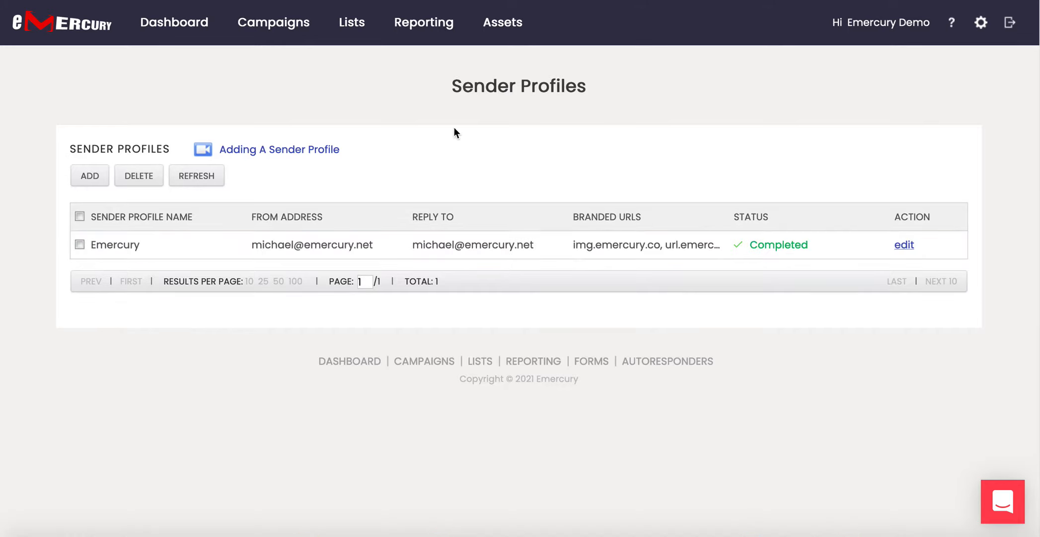
mouse_move(290, 30)
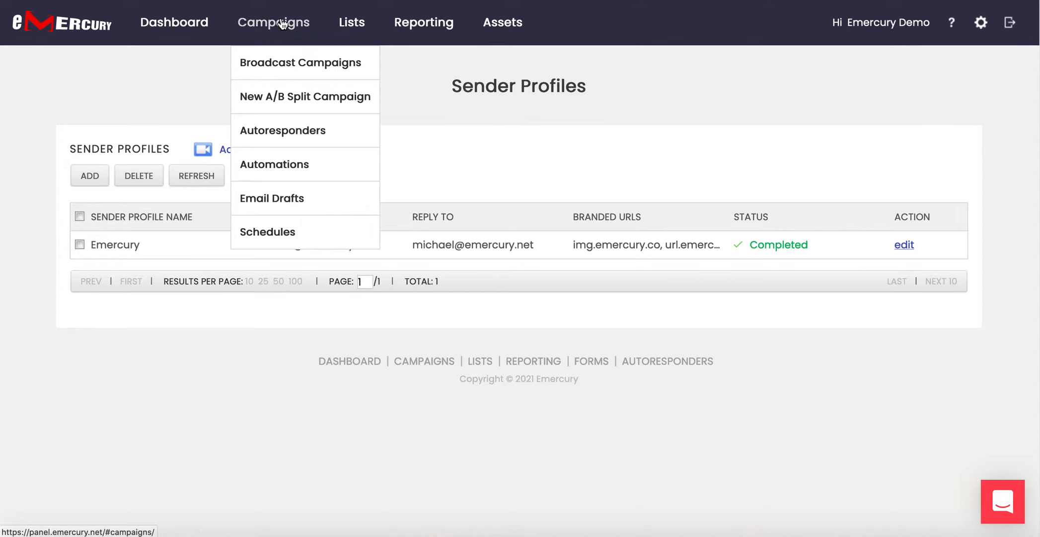
left_click(278, 66)
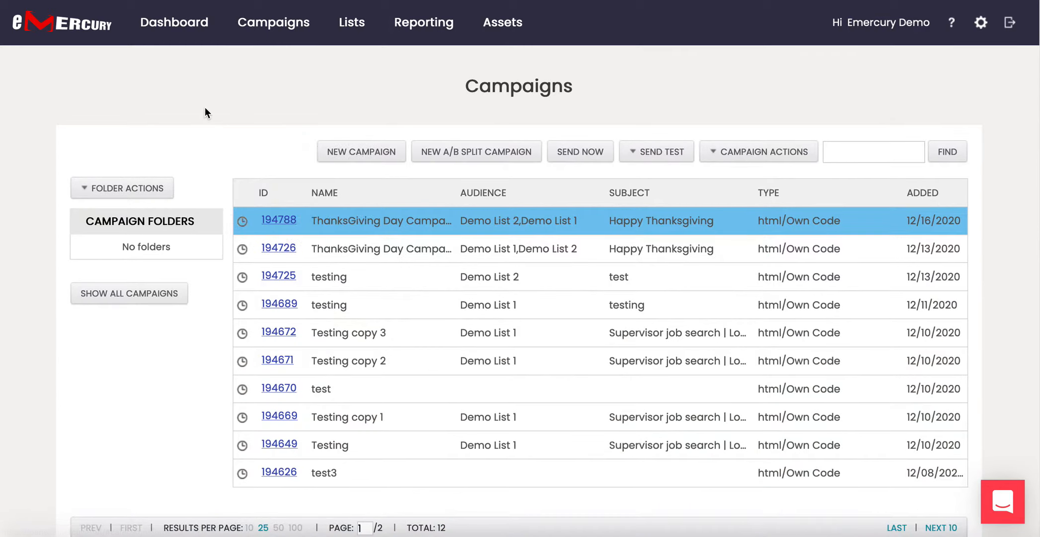
left_click(182, 29)
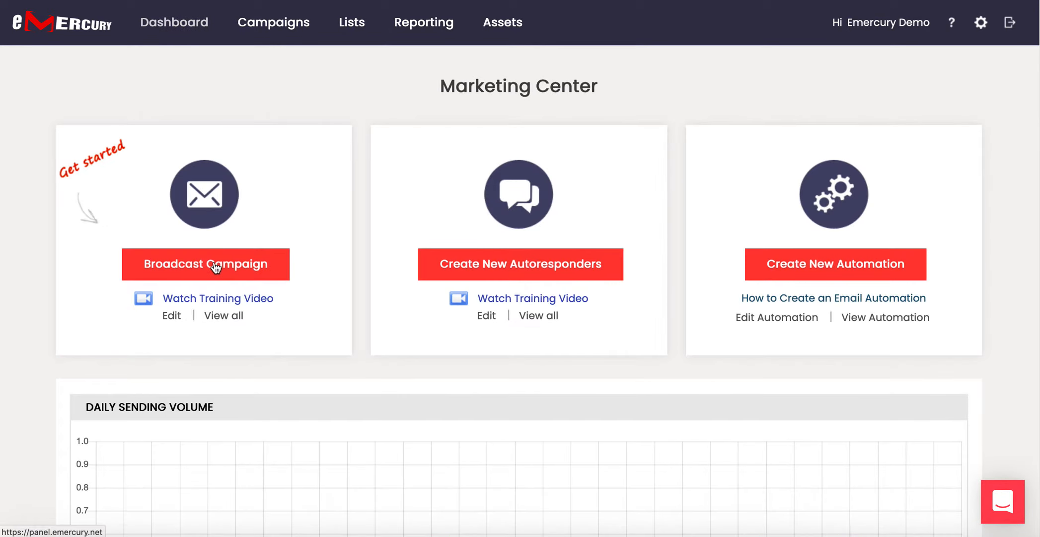
left_click(215, 266)
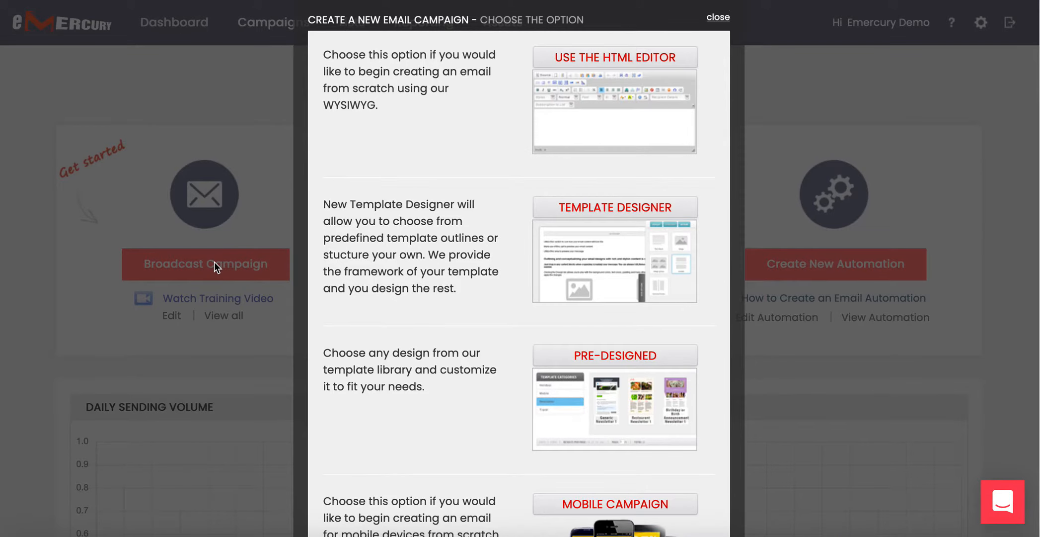
left_click(721, 19)
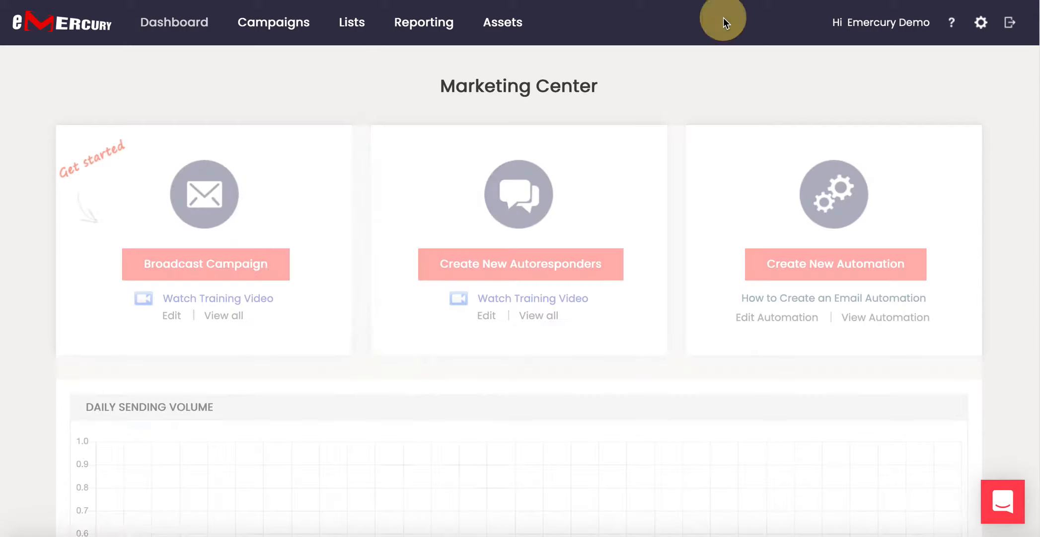
Create a new broadcast email campaign with the HTML editor, named "Thanksgiving Demo"
mouse_move(330, 27)
left_click(285, 66)
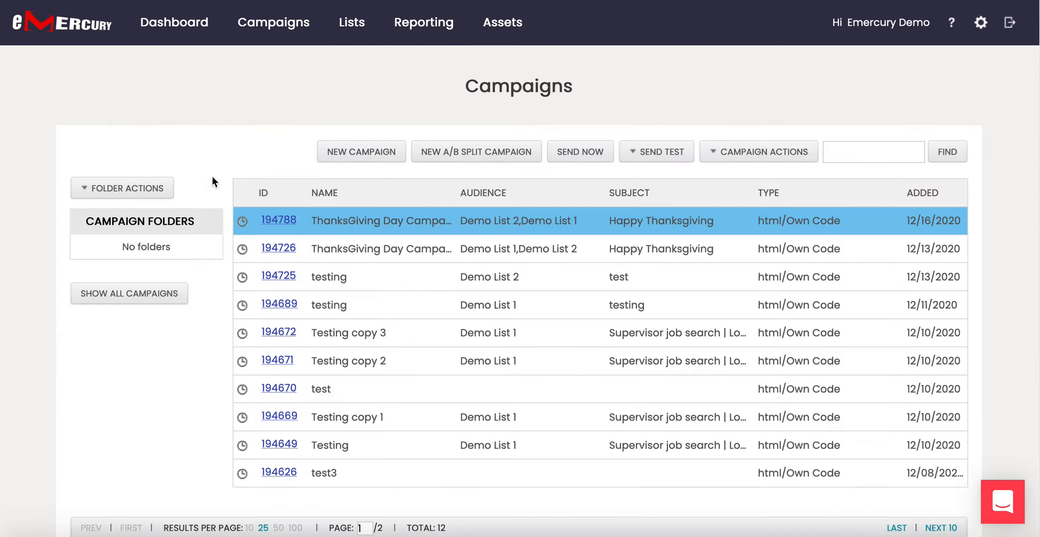
left_click(361, 151)
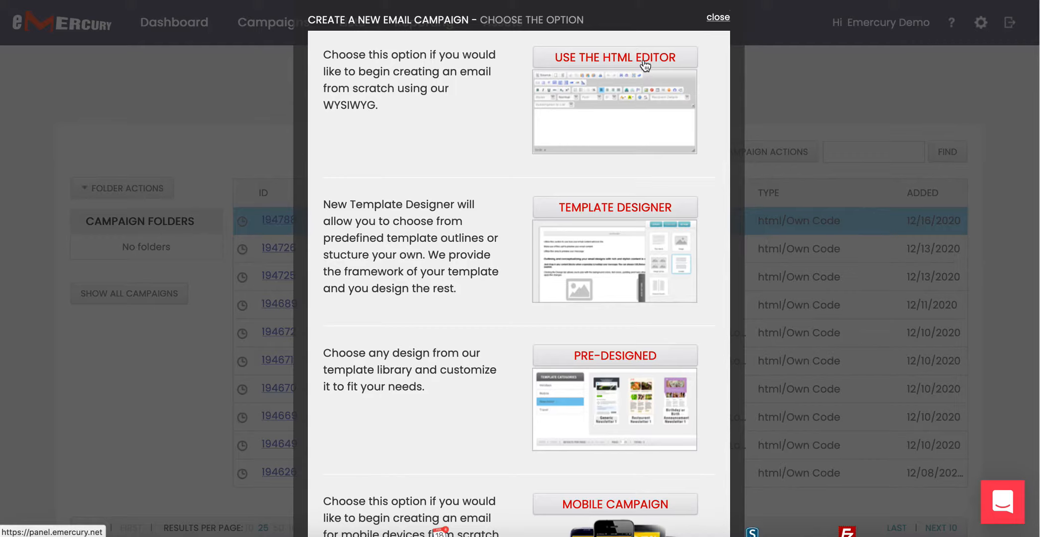
left_click(617, 59)
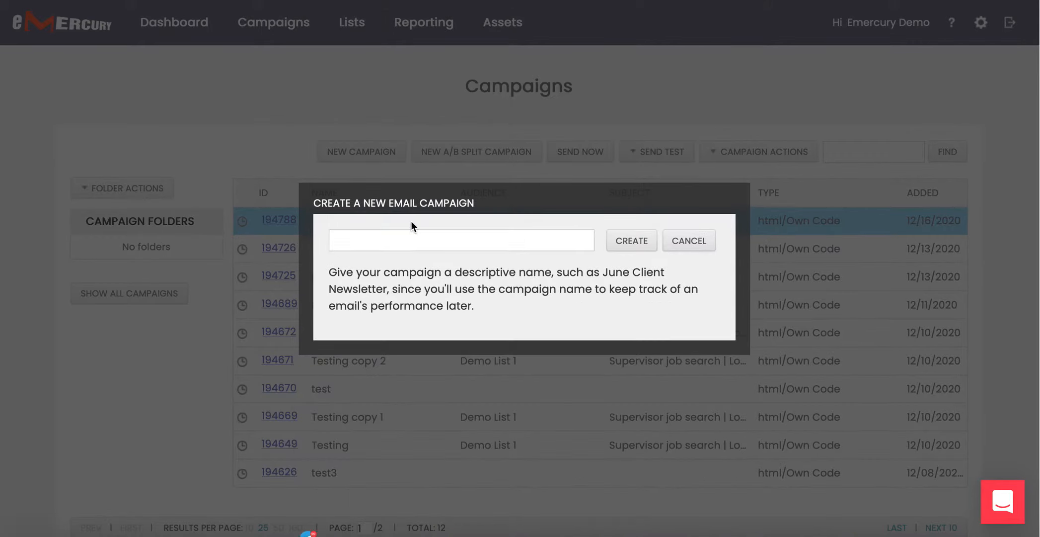
left_click(378, 240)
type("Thanksgiving Demo")
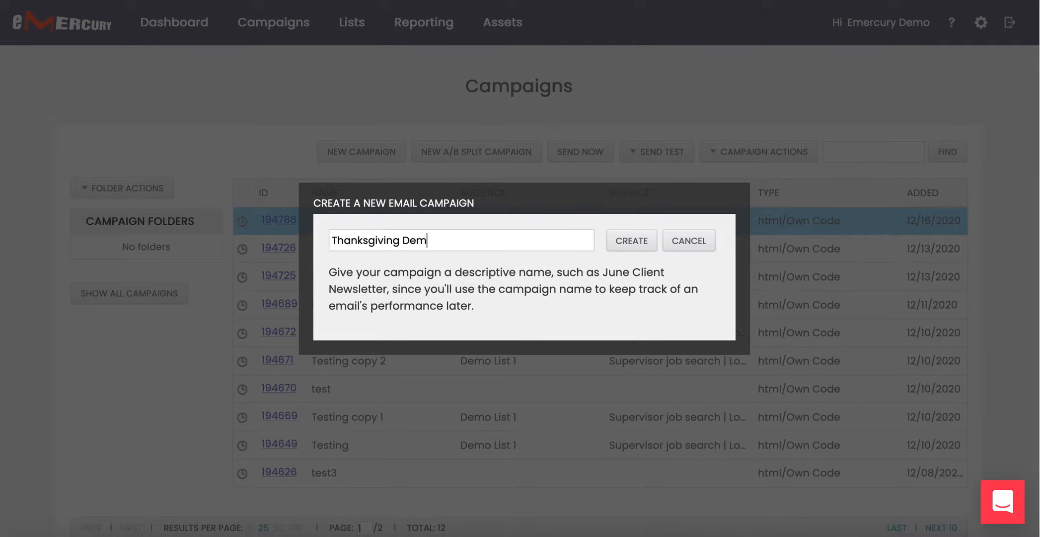
left_click(641, 244)
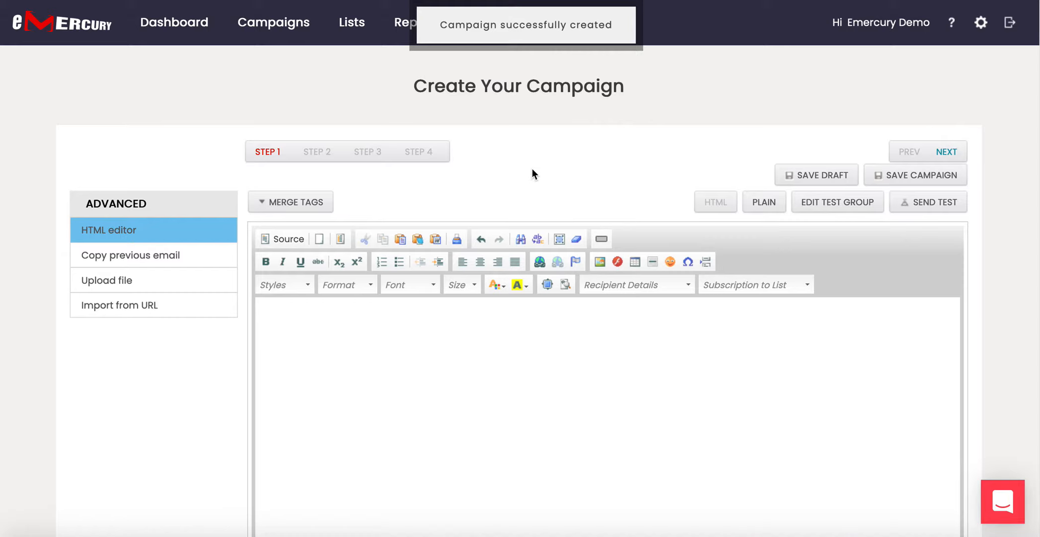
Look through the merge tags available for the campaign's email, such as first name, city and birthday
mouse_move(330, 200)
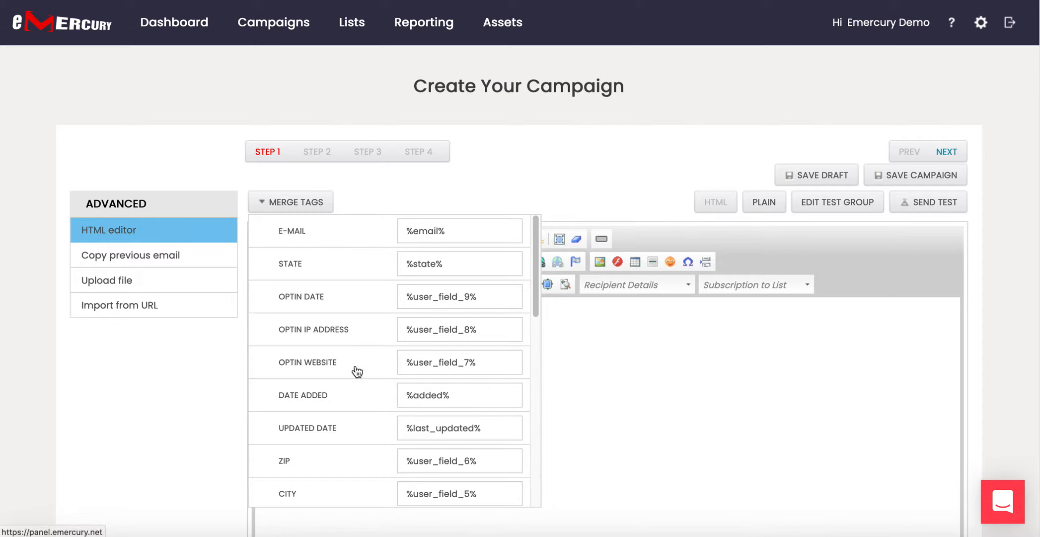
scroll(357, 371, "down", 2)
scroll(355, 372, "down", 4)
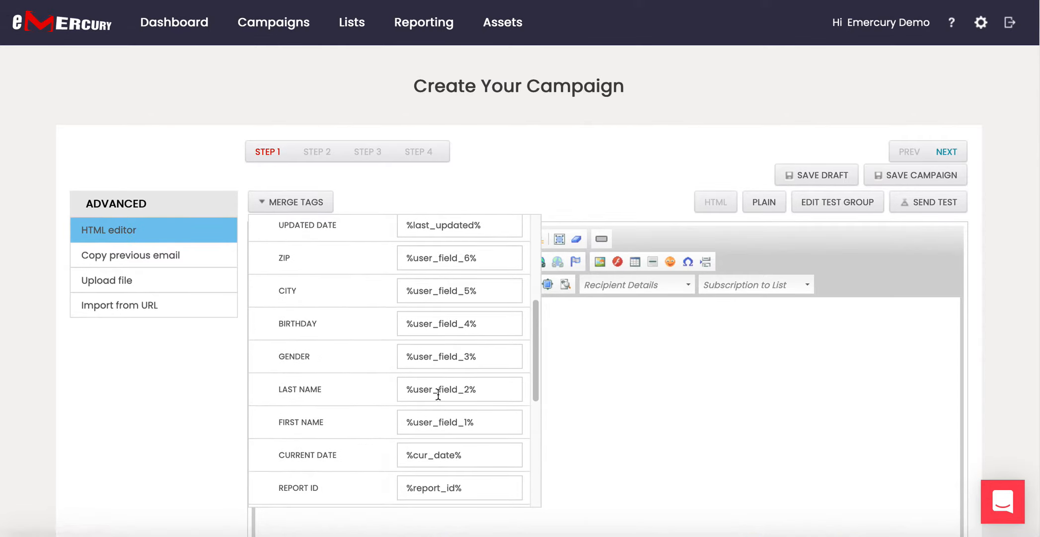
scroll(376, 325, "down", 4)
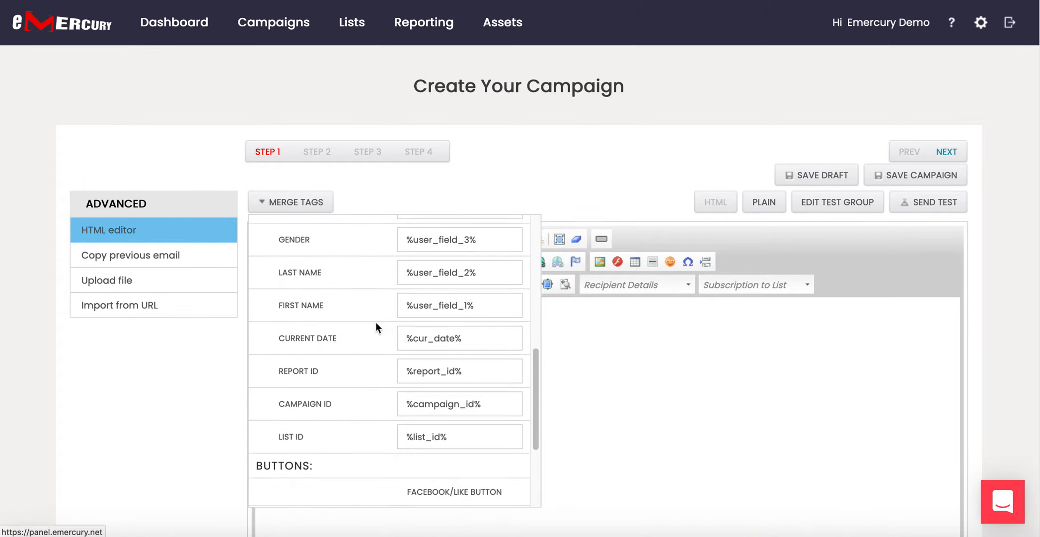
scroll(375, 325, "up", 1)
scroll(375, 325, "up", 8)
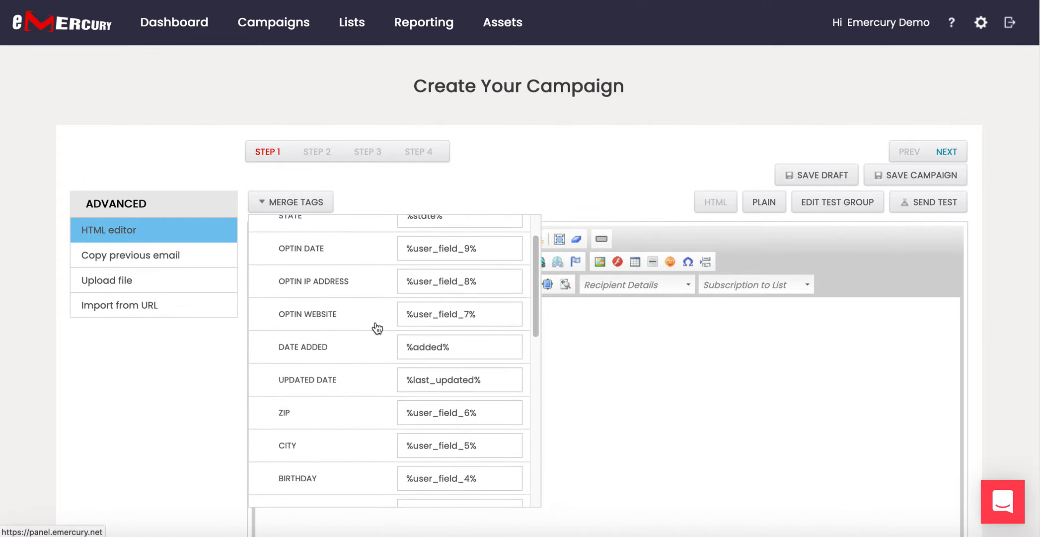
scroll(377, 328, "up", 2)
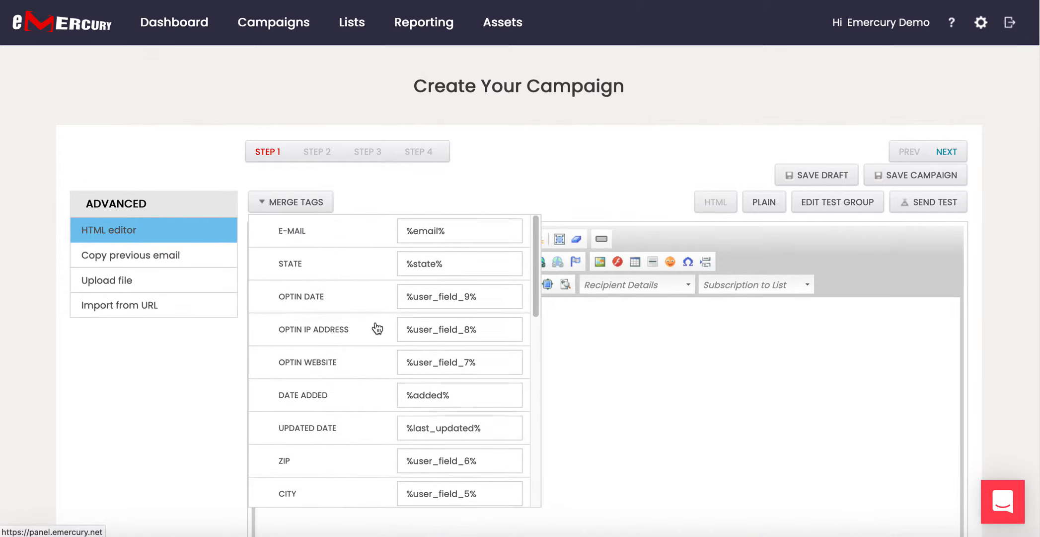
scroll(378, 328, "down", 3)
left_click(660, 359)
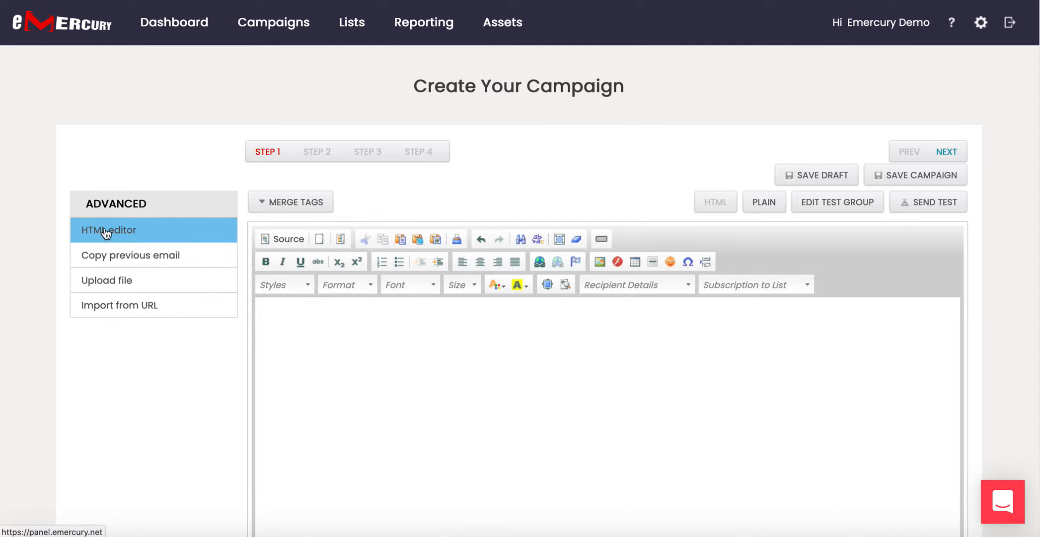
Show the campaign editor's source code and copy the complete HTML source of the Happy Thanksgiving Day page in the browser
left_click(343, 347)
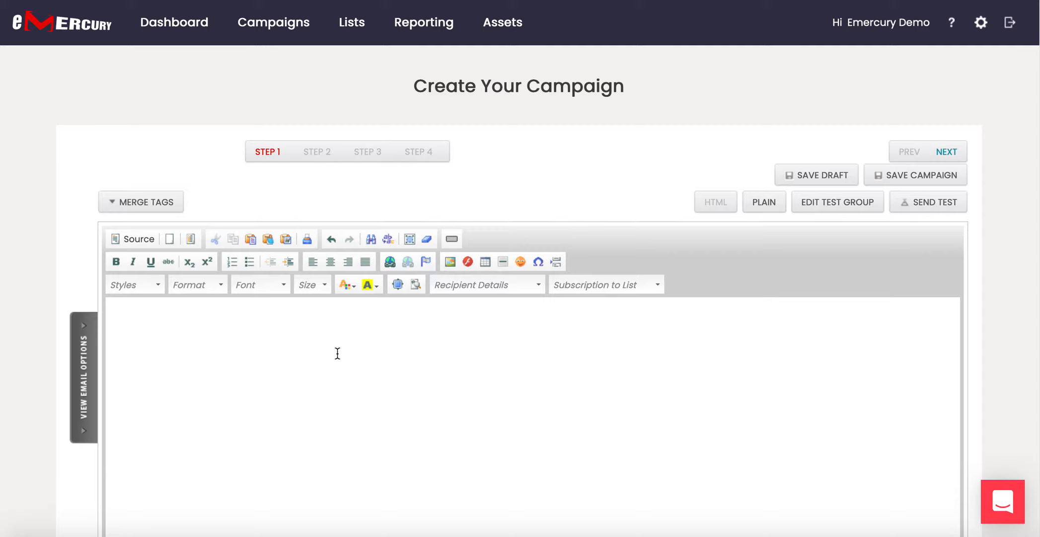
left_click(136, 242)
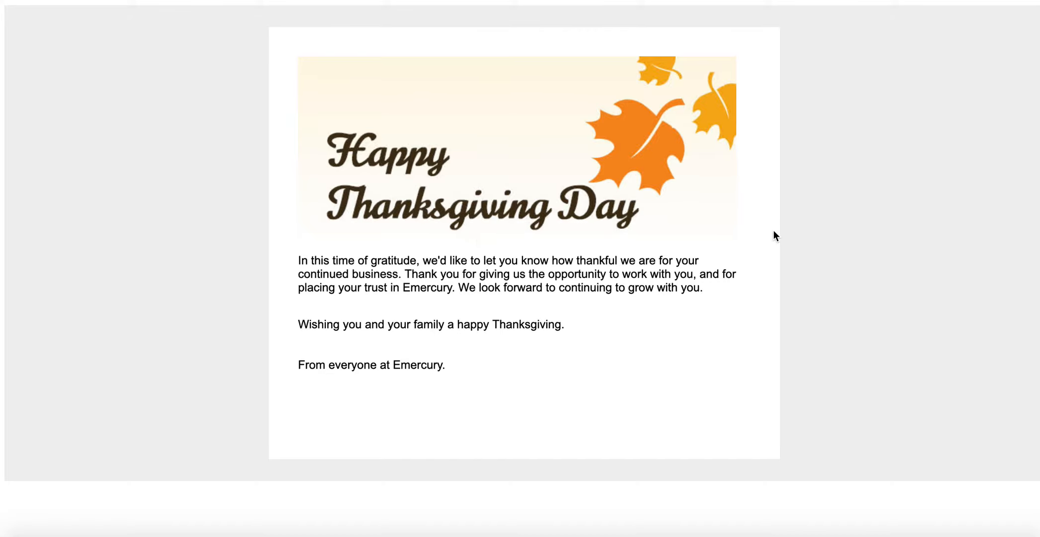
right_click(876, 144)
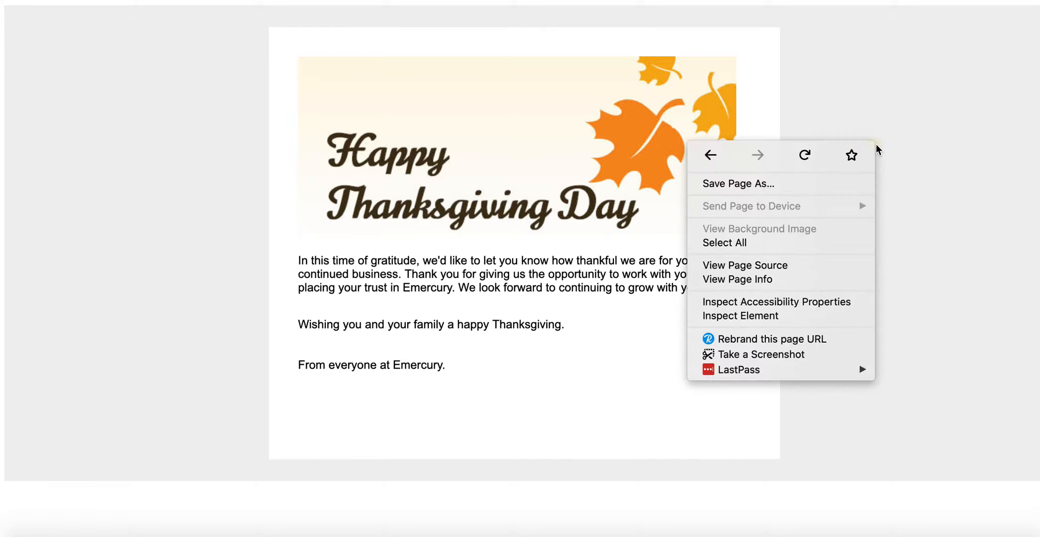
left_click(745, 269)
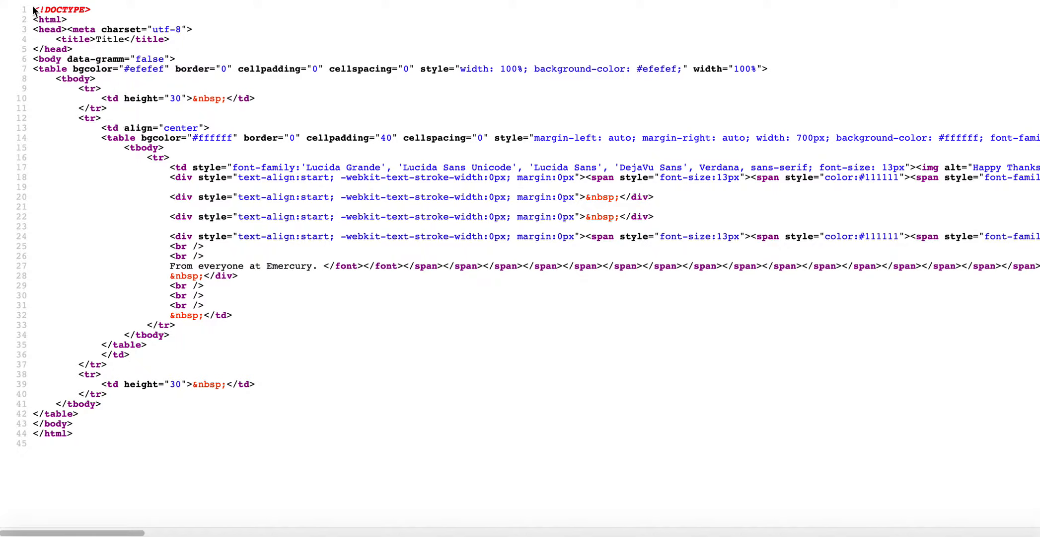
left_click_drag(32, 9, 162, 449)
right_click(153, 230)
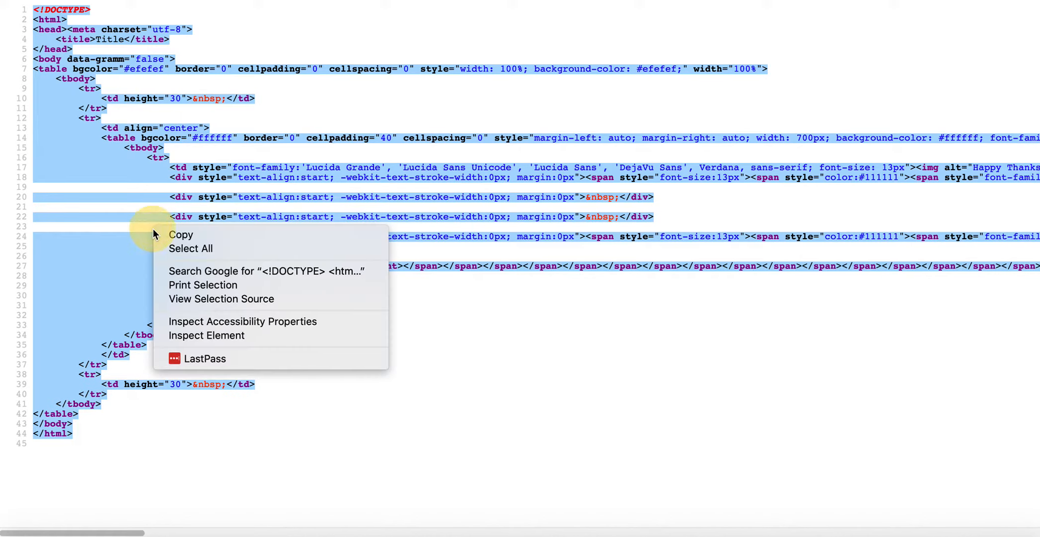
left_click(199, 238)
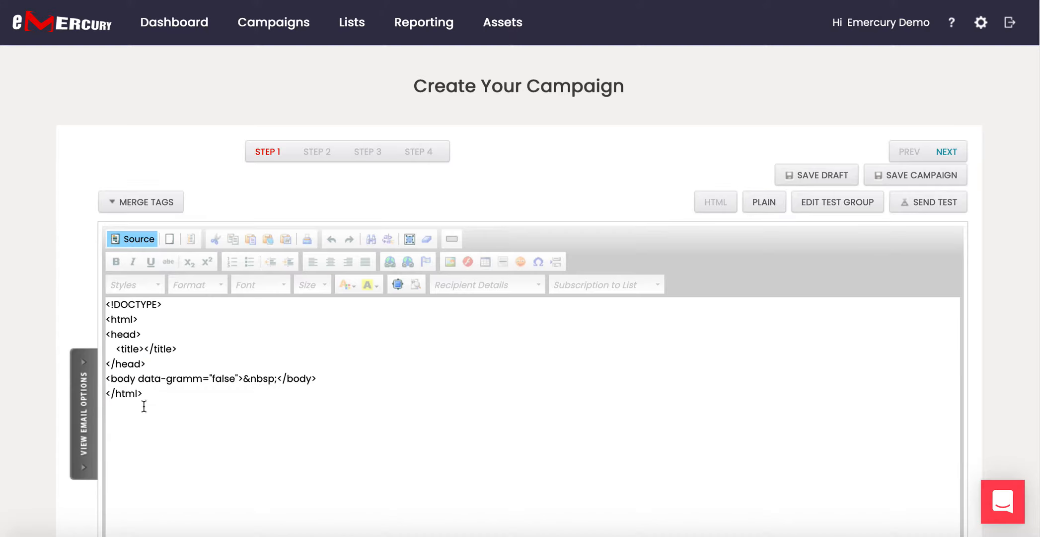
Replace all default code in the campaign's source view with the copied Thanksgiving HTML and review it
left_click(155, 393)
left_click_drag(156, 393, 106, 303)
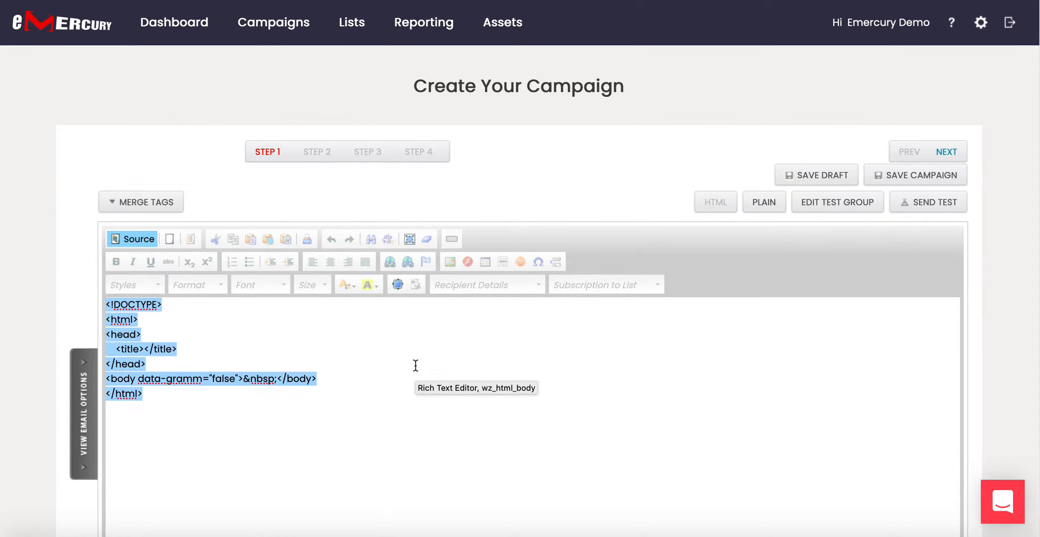
key("ctrl+v")
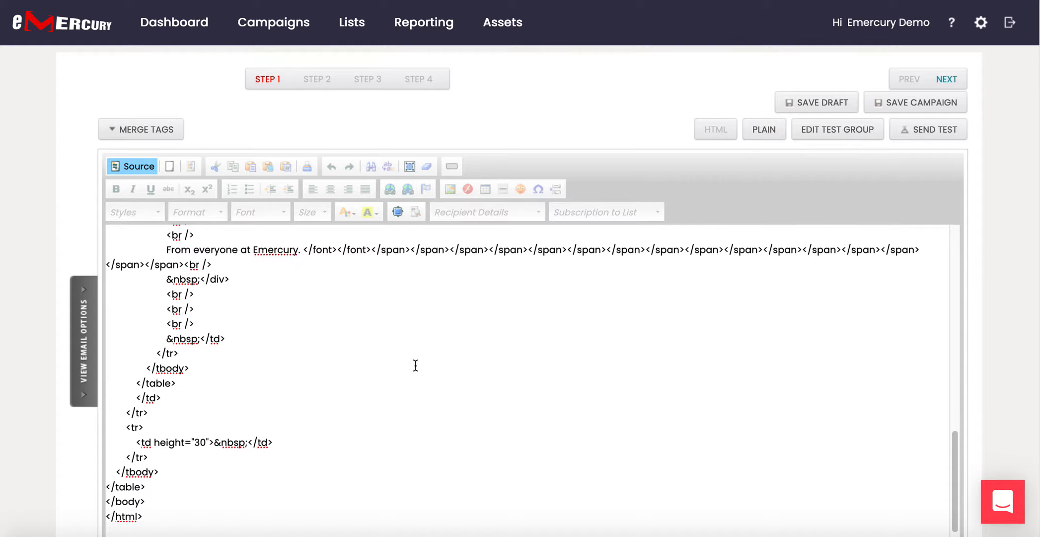
scroll(416, 365, "up", 10)
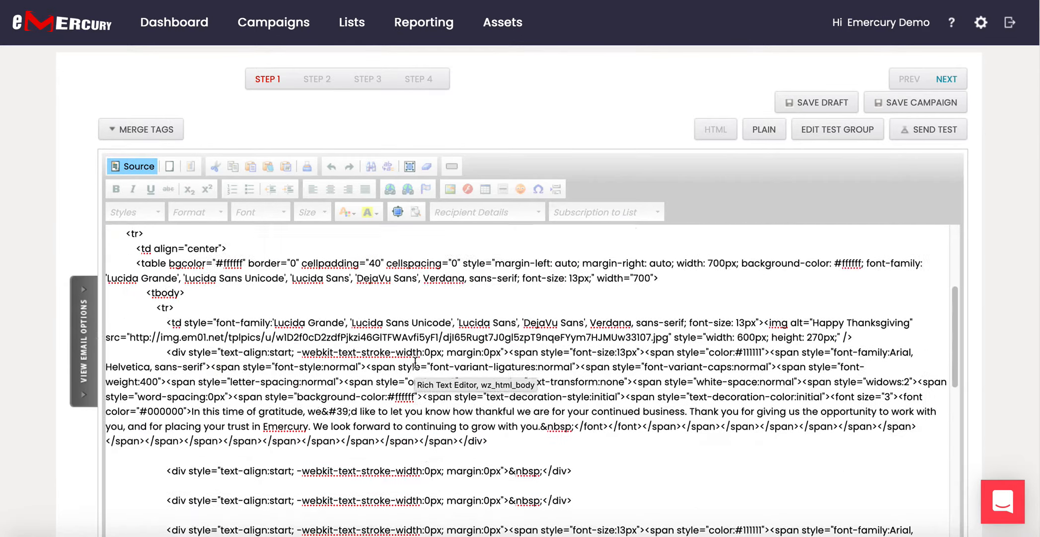
scroll(415, 362, "down", 2)
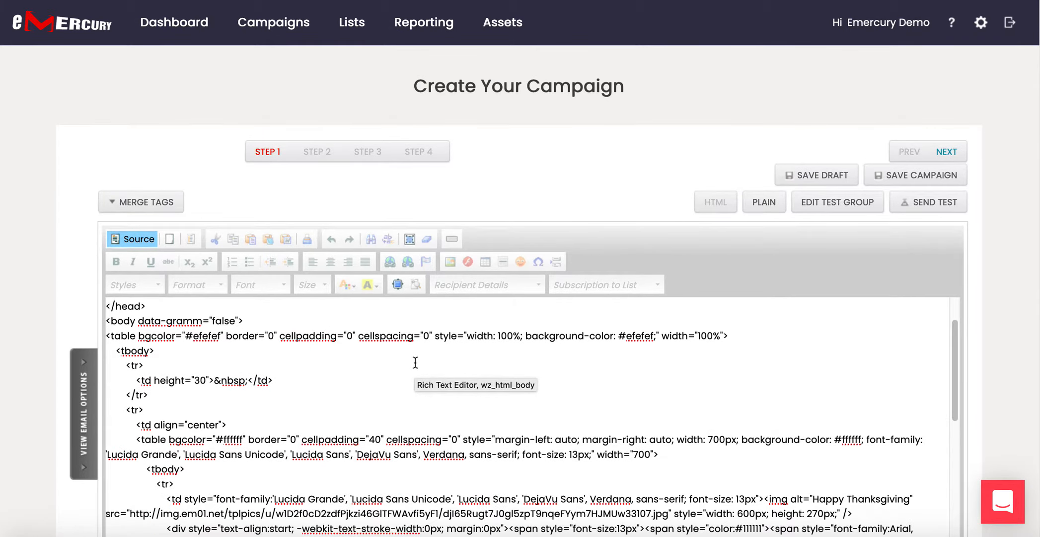
scroll(586, 199, "down", 2)
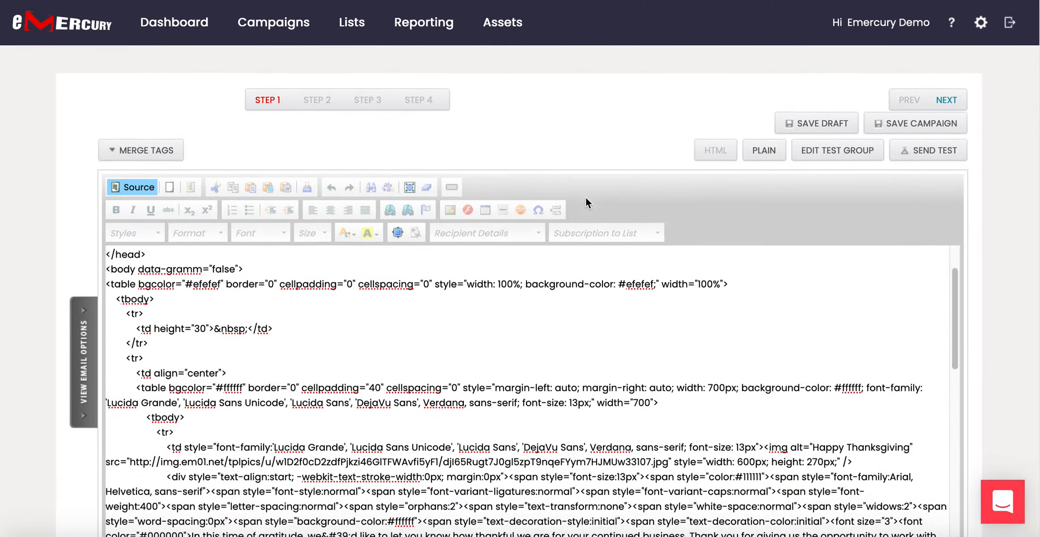
scroll(489, 329, "up", 2)
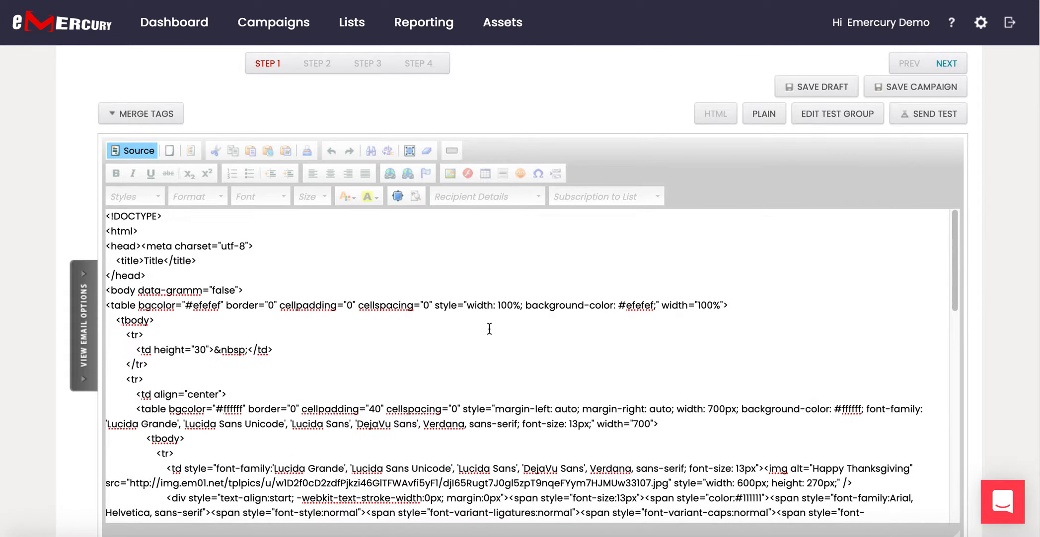
Return the editor from source code to the visual view and check the rendered Thanksgiving email
left_click(129, 157)
scroll(737, 247, "down", 1)
scroll(737, 246, "down", 3)
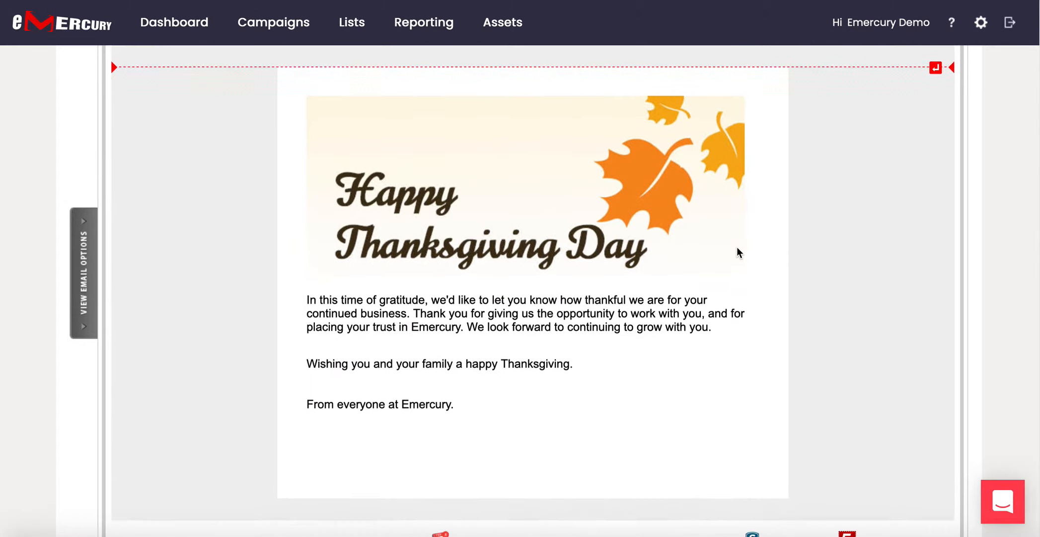
scroll(737, 247, "up", 3)
scroll(737, 247, "down", 1)
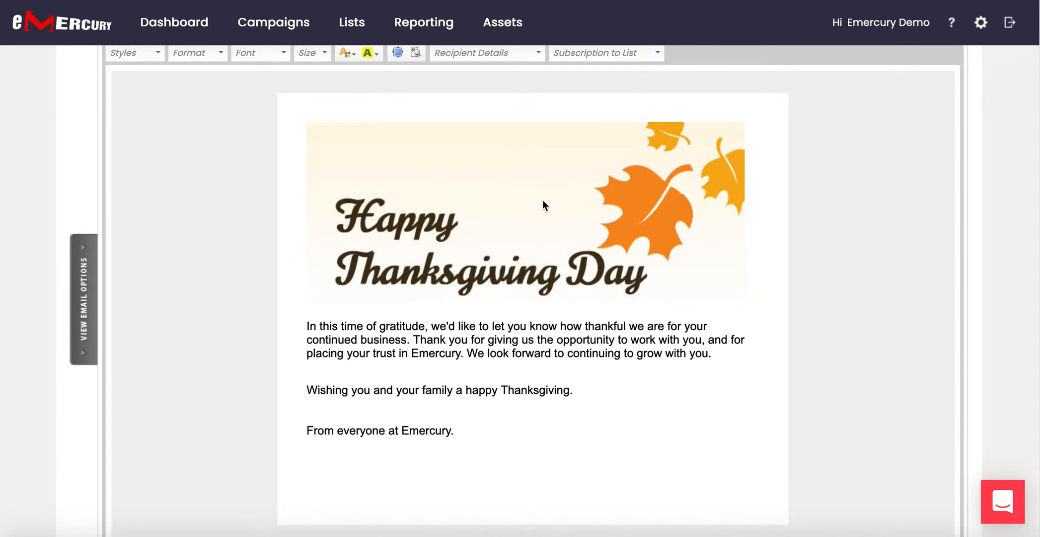
Open the images manager from the properties of the Happy Thanksgiving Day banner image
left_click(450, 207)
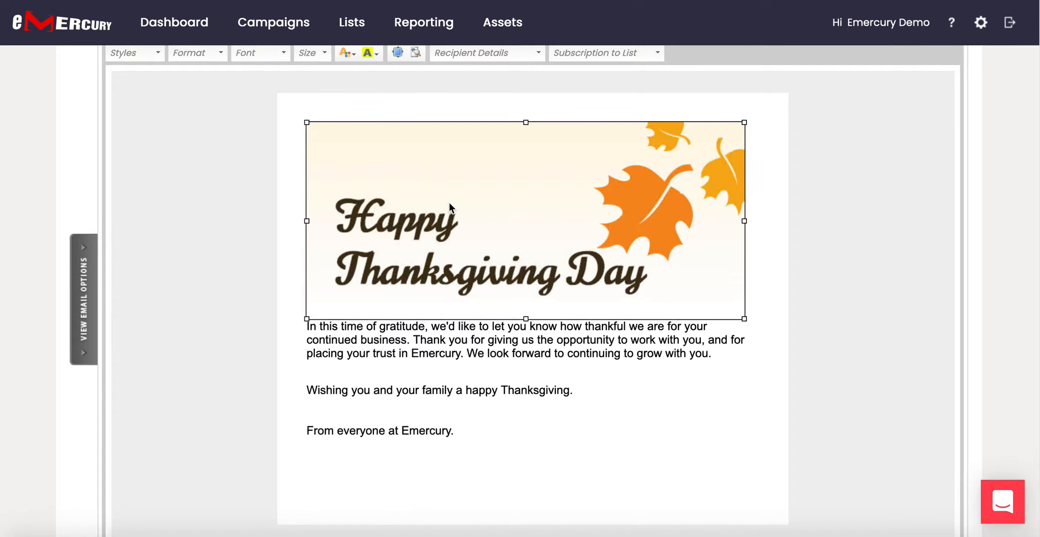
double_click(535, 221)
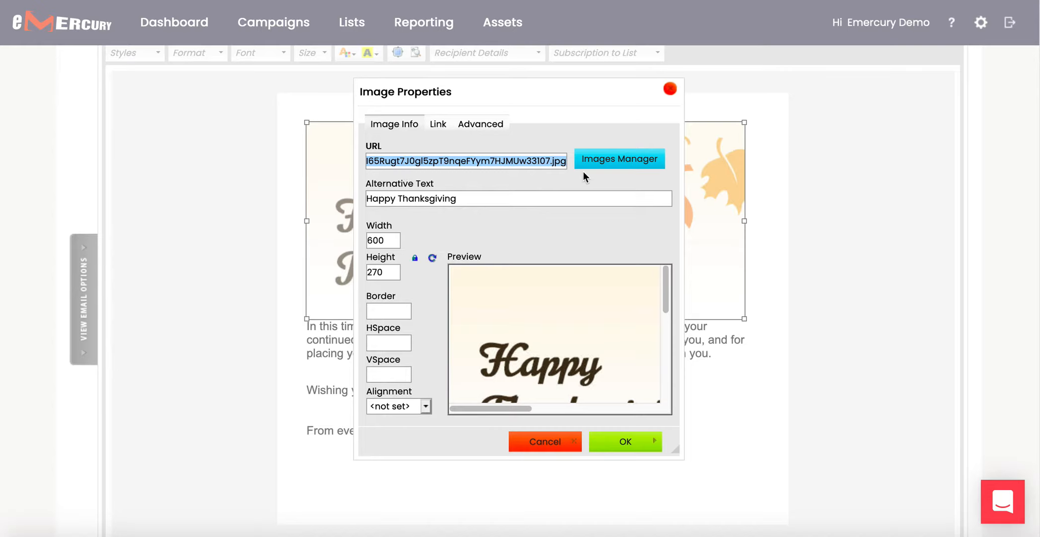
left_click(620, 161)
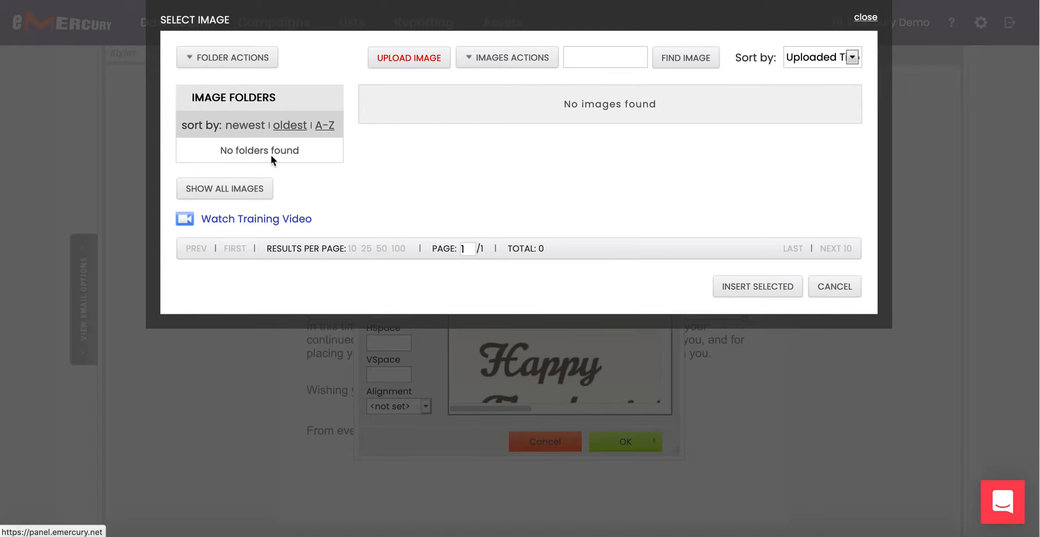
Create an image folder named "Holiday" in the images manager and open it
left_click(258, 58)
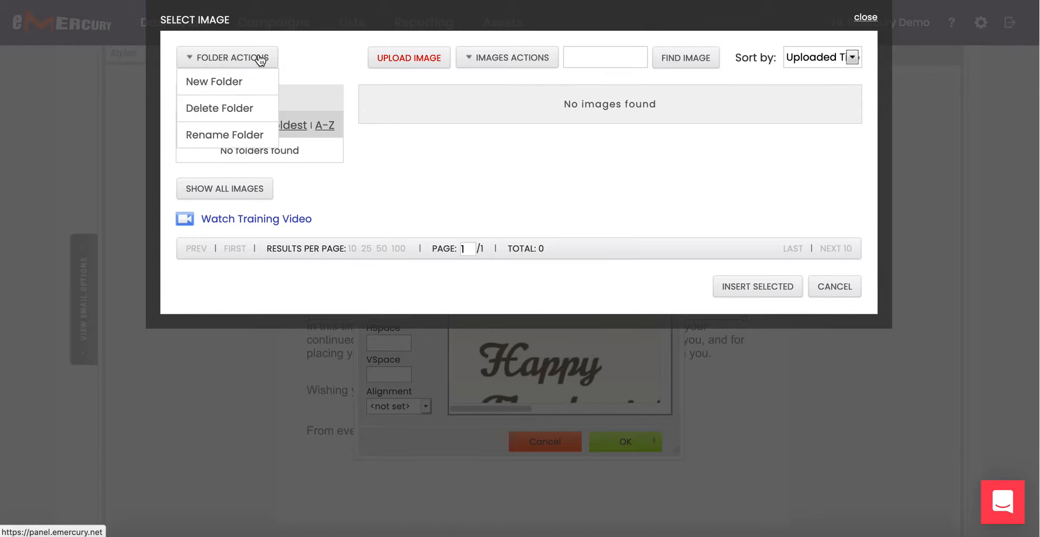
left_click(235, 88)
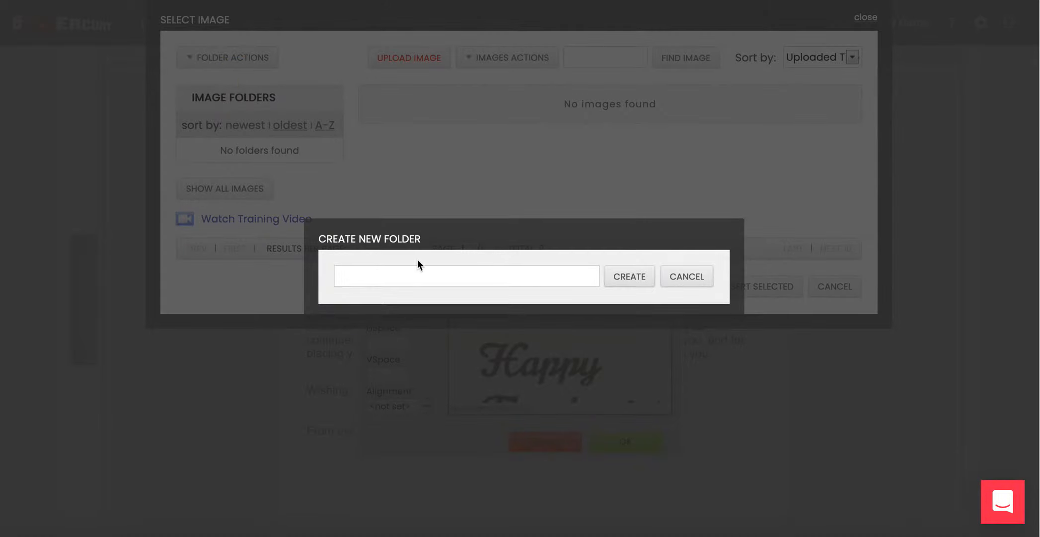
left_click(404, 276)
type("Holiday")
left_click(628, 277)
left_click(289, 161)
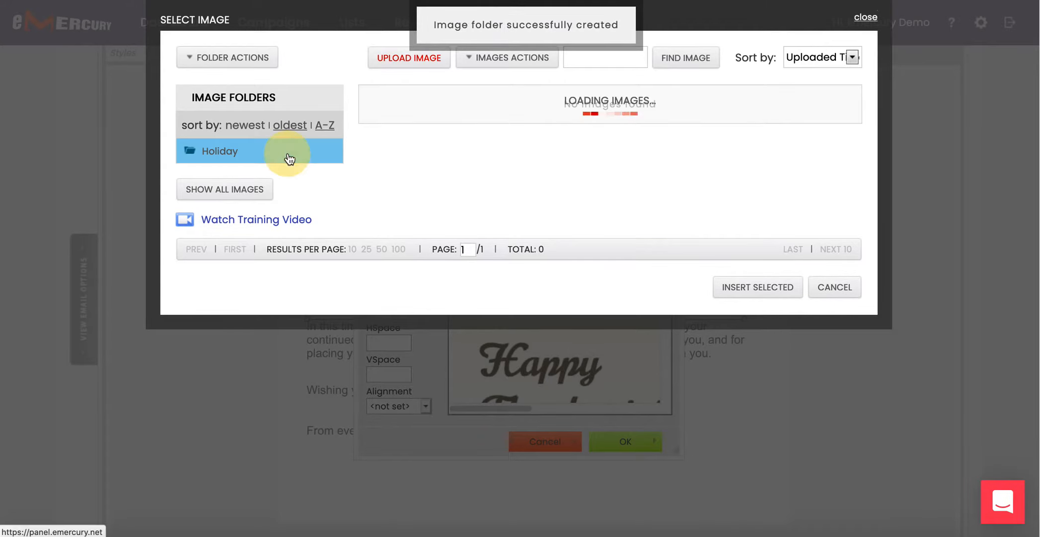
left_click(412, 59)
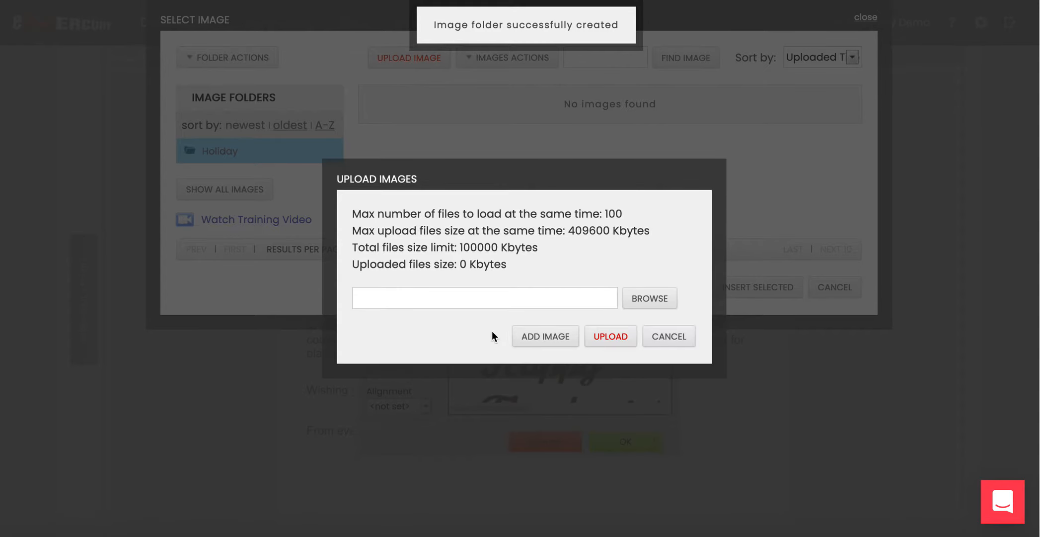
left_click(658, 303)
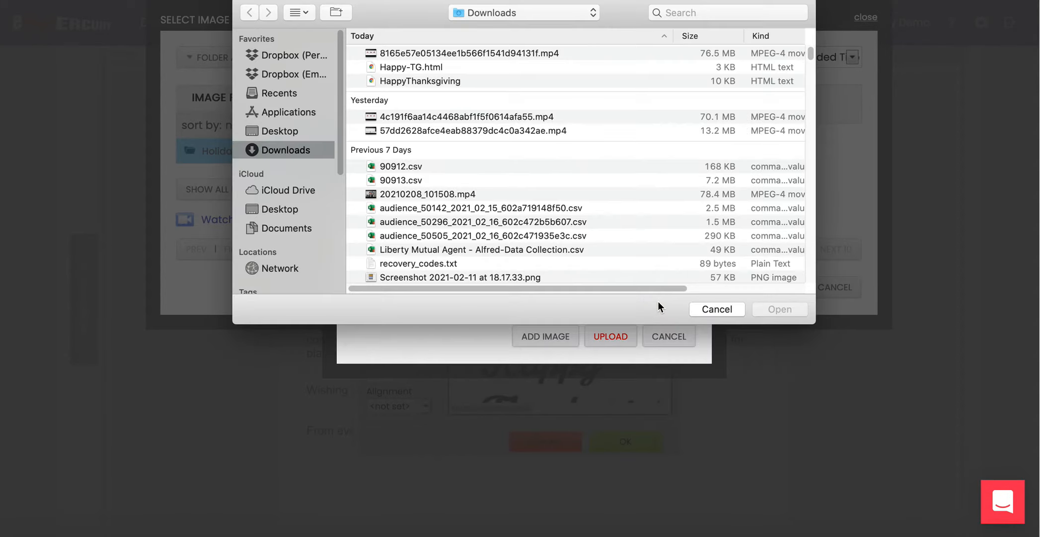
left_click(720, 307)
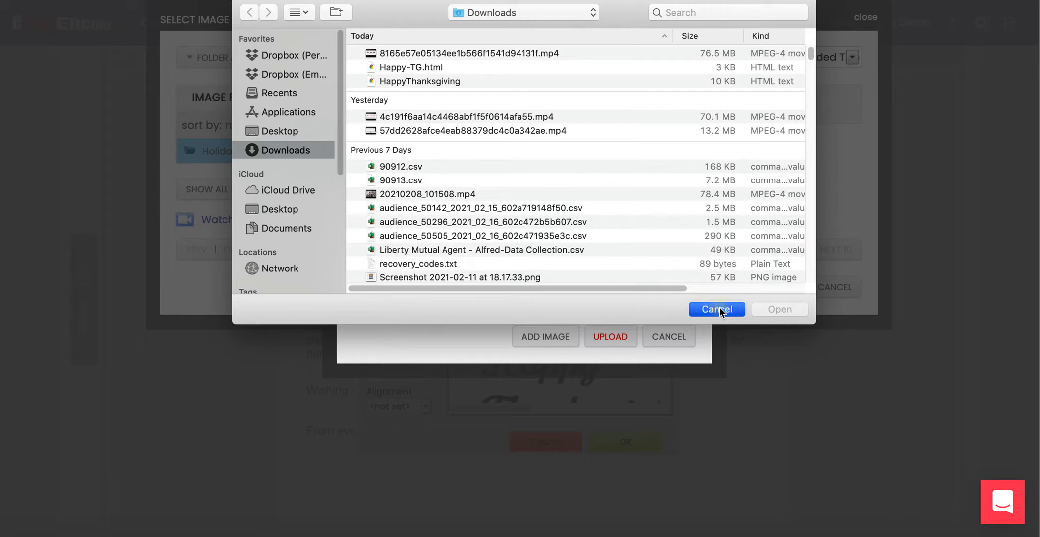
left_click(668, 335)
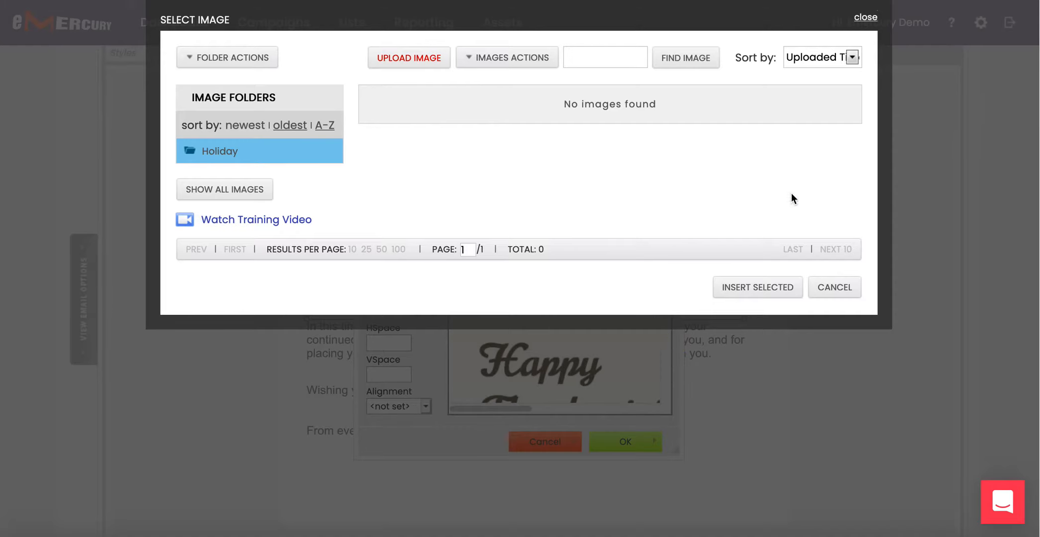
left_click(865, 18)
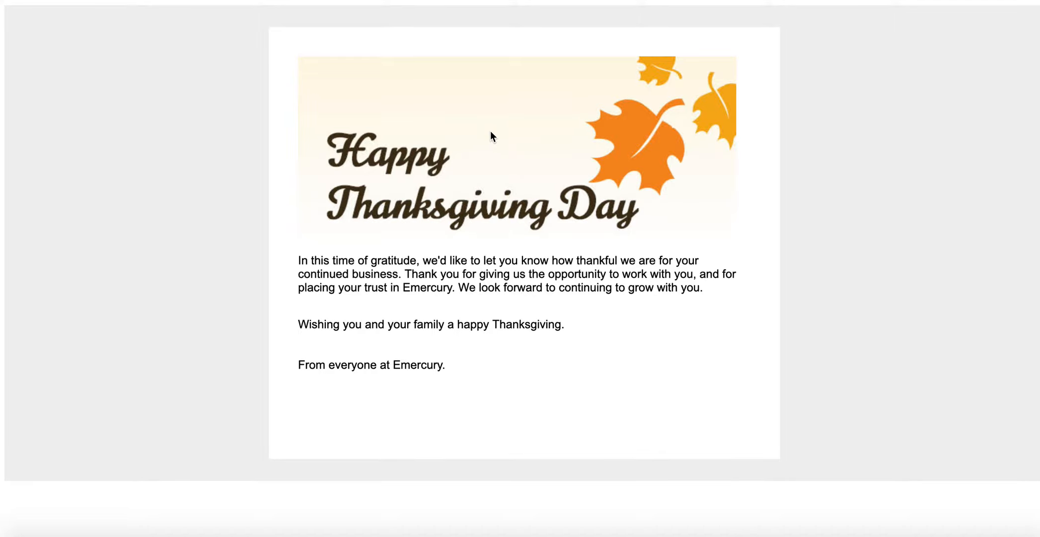
Save the Happy Thanksgiving Day banner image from the original page in the browser to the Downloads folder
right_click(490, 132)
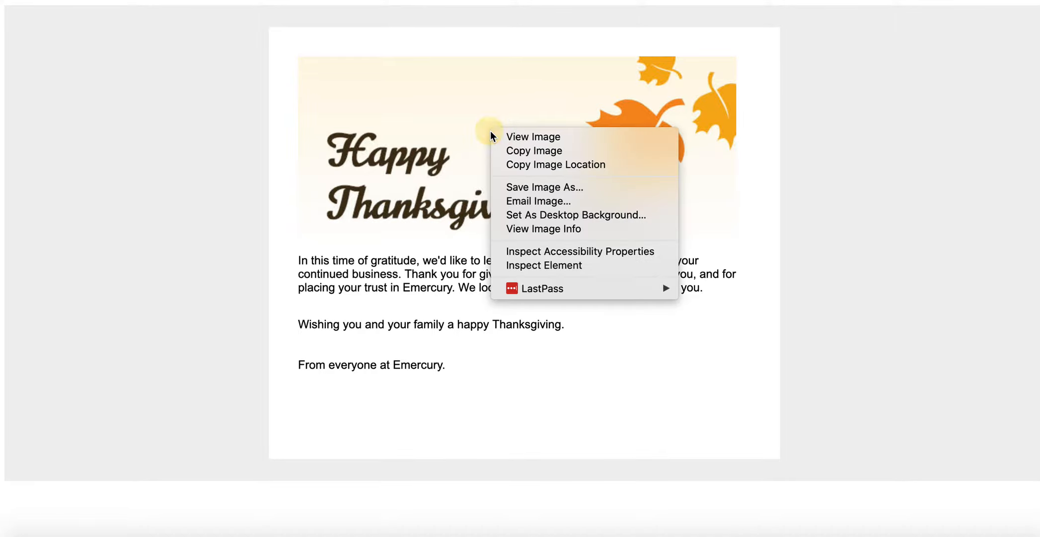
left_click(552, 187)
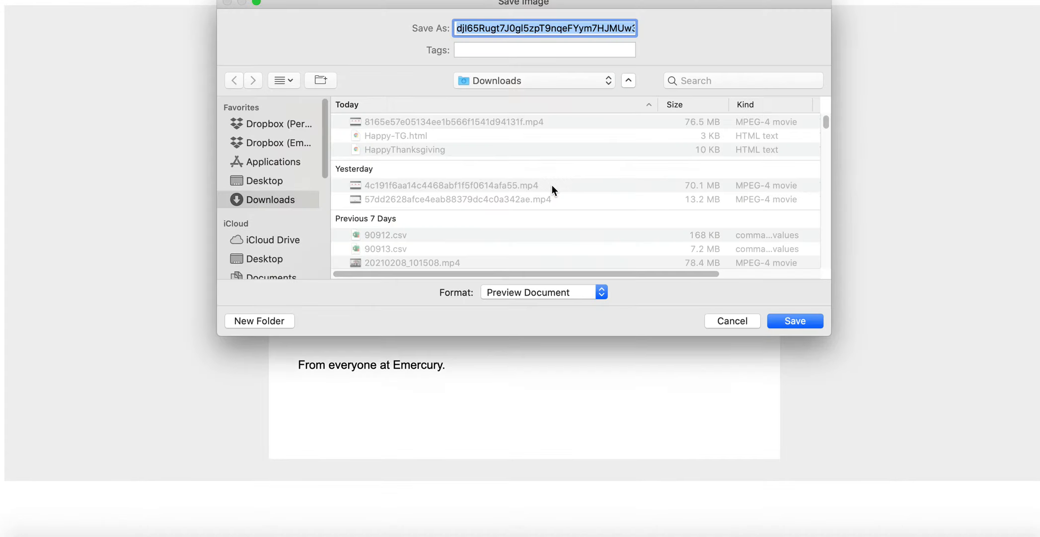
left_click(804, 322)
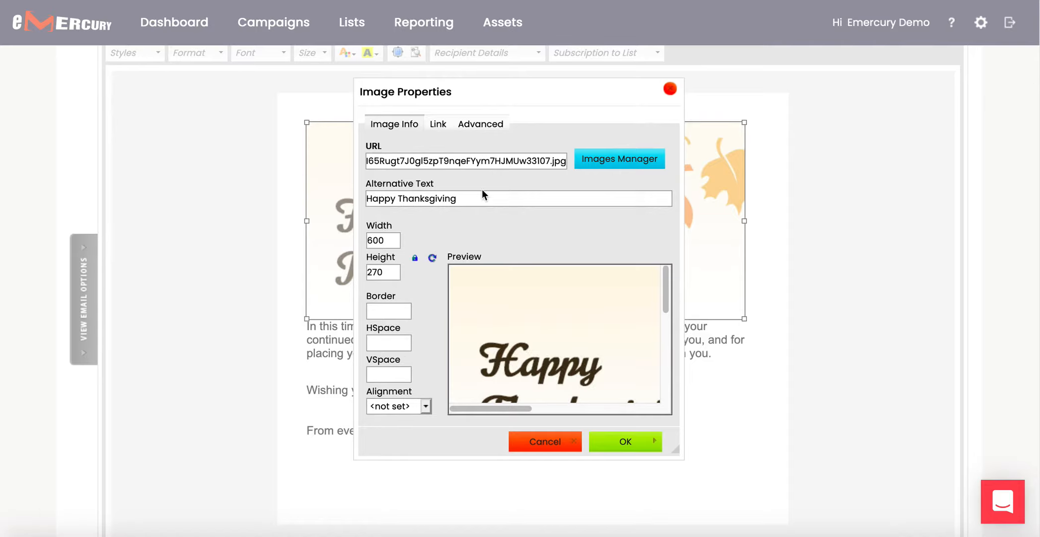
Upload the saved banner JPEG from Downloads into the Holiday folder of the images manager
left_click(626, 159)
left_click(423, 56)
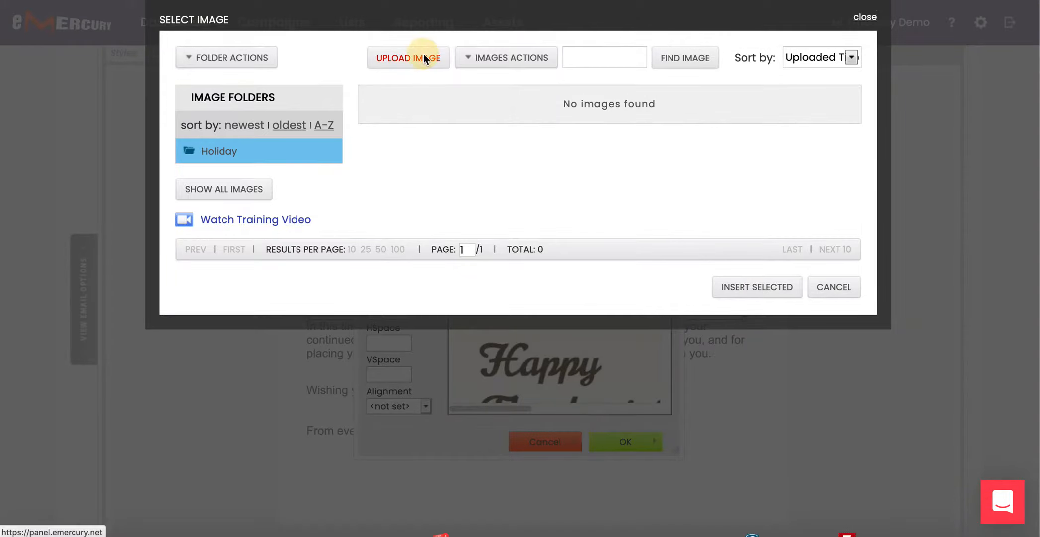
left_click(643, 298)
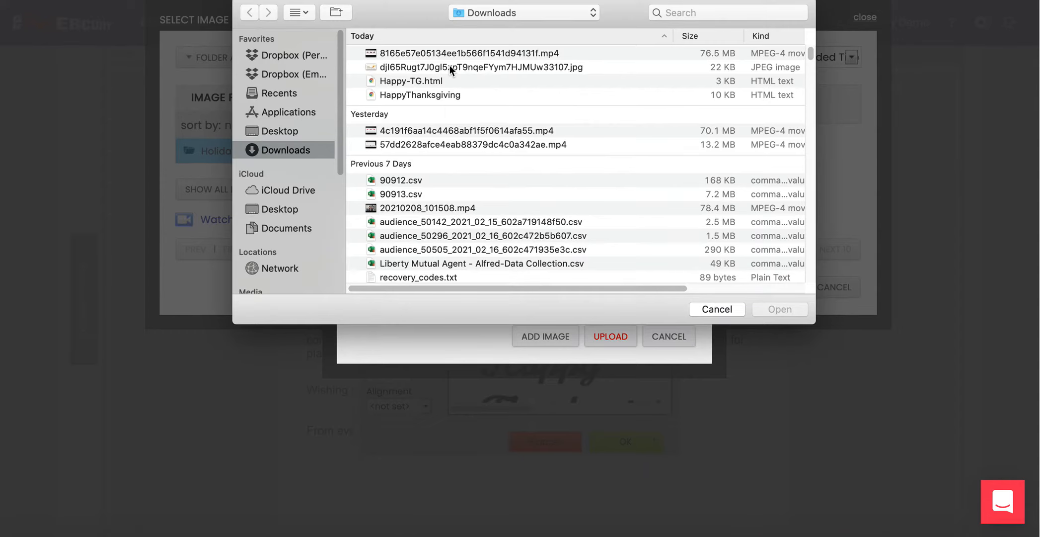
left_click(458, 69)
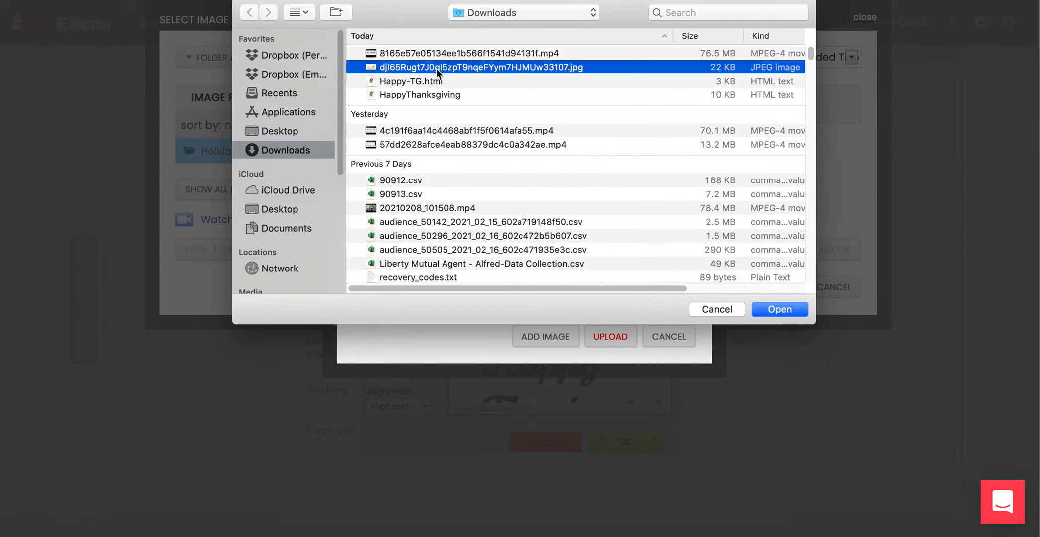
double_click(486, 71)
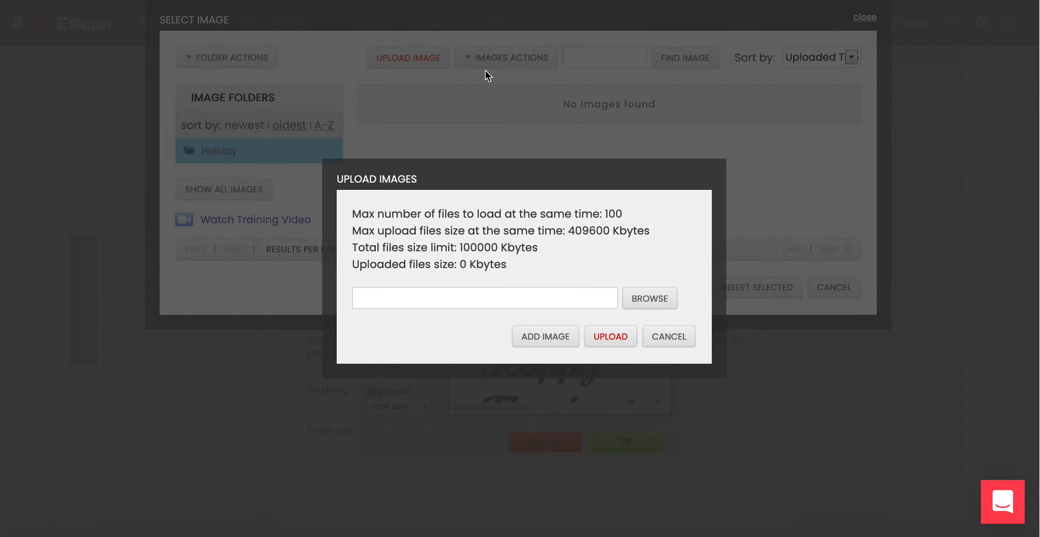
left_click(610, 340)
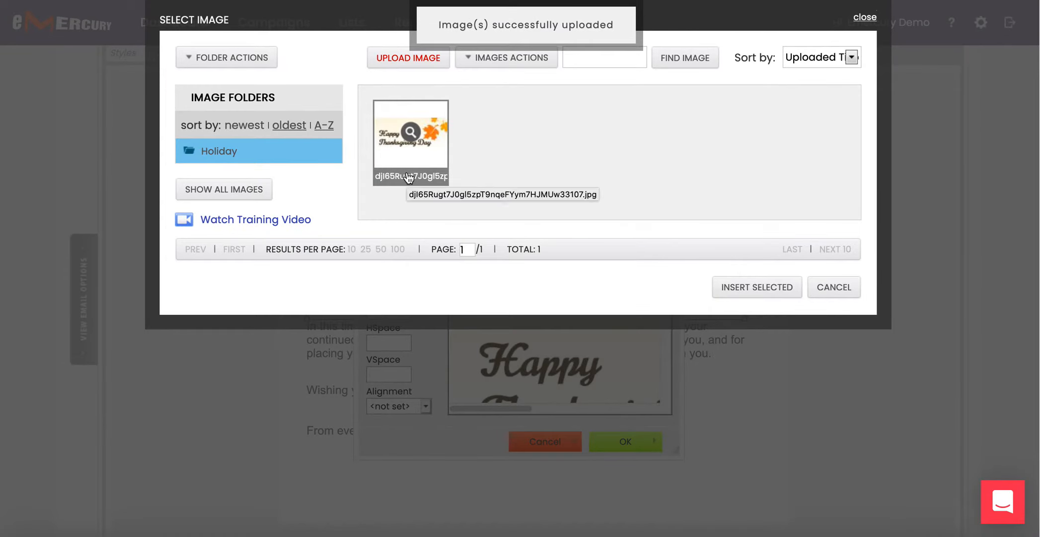
Preview the uploaded banner, copy its image path, and insert it as the source of the email's banner image
left_click(413, 132)
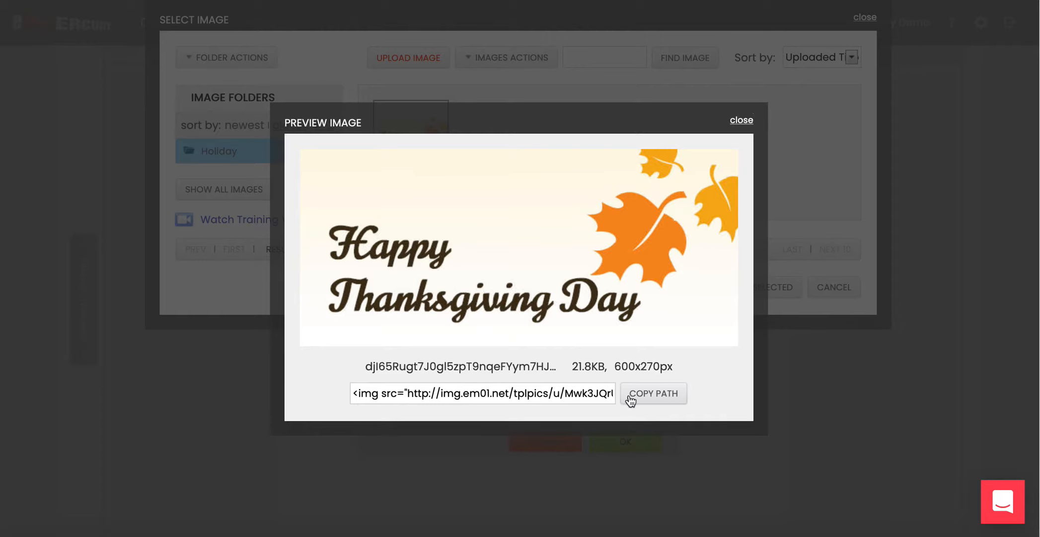
left_click(655, 400)
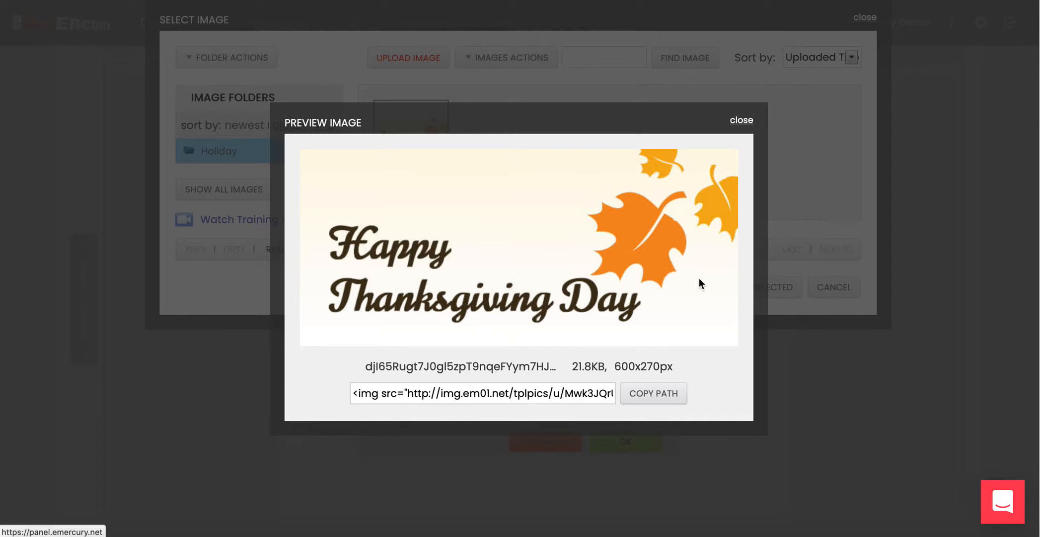
left_click(742, 121)
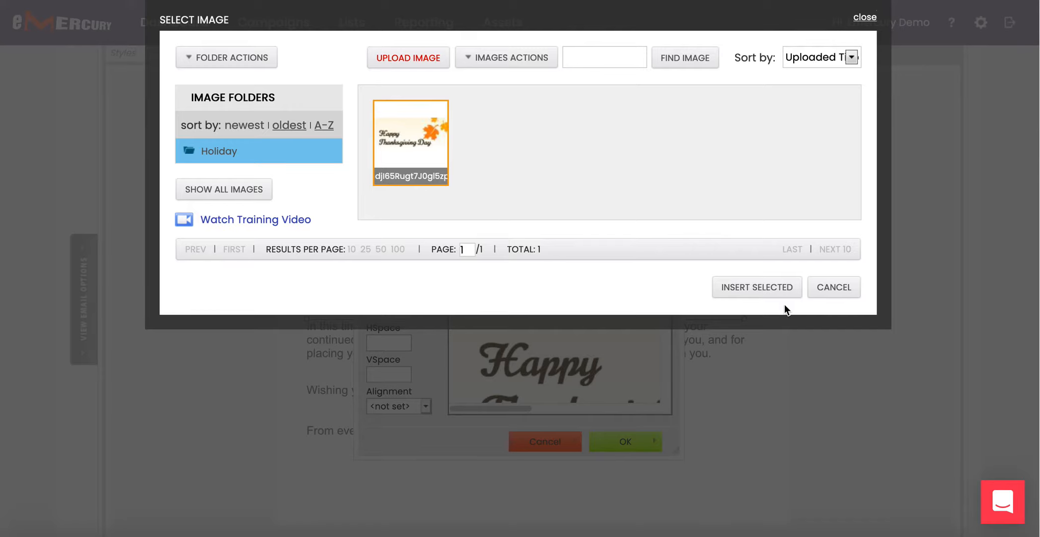
left_click(782, 288)
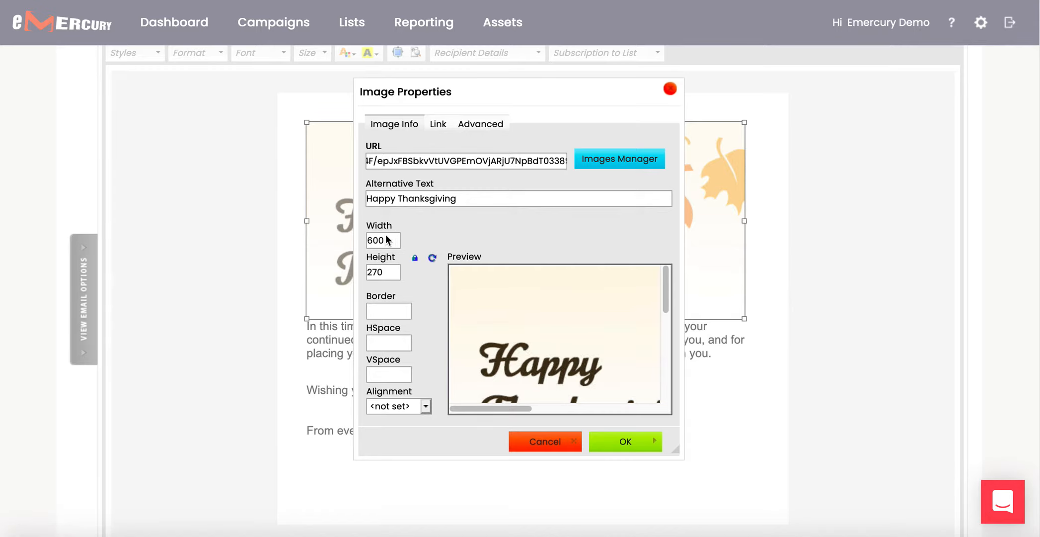
left_click(417, 259)
left_click(440, 124)
left_click(407, 155)
type("htt")
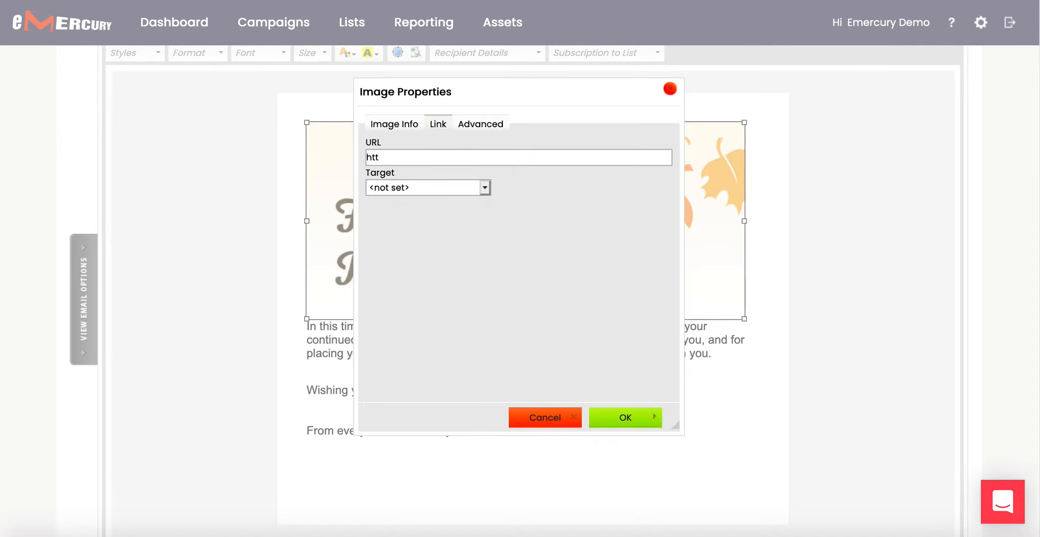
type("ps://www.emercury.net")
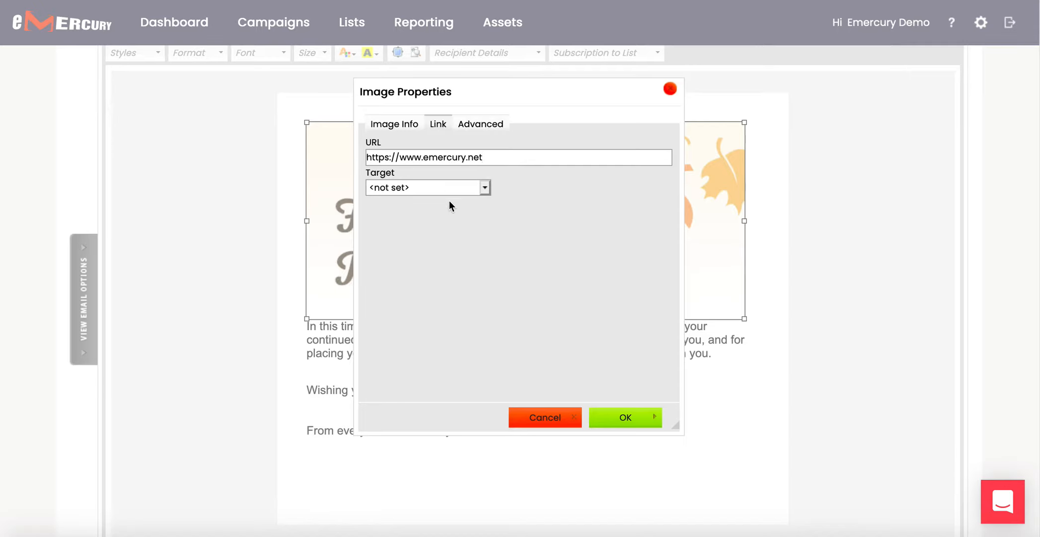
left_click(473, 187)
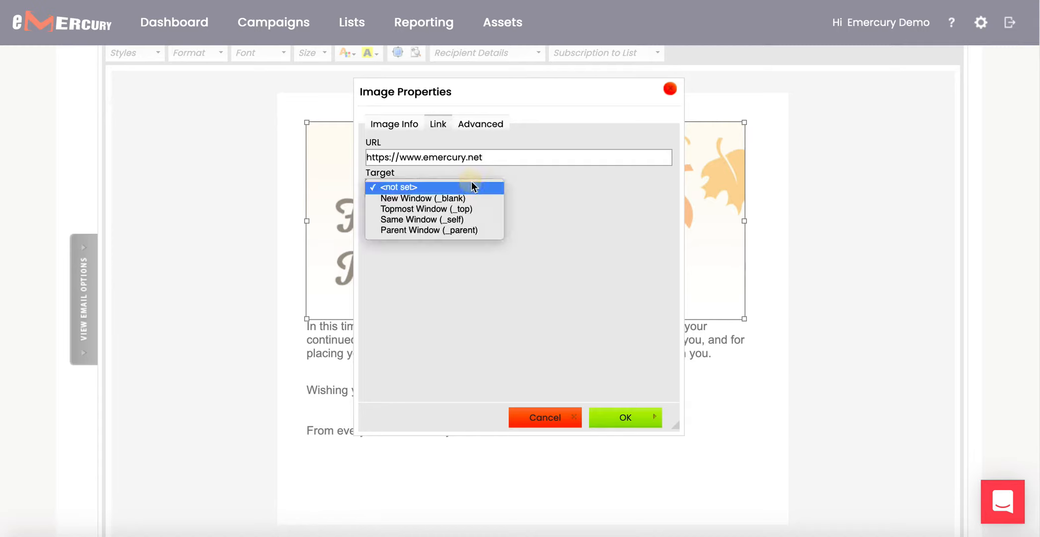
left_click(442, 200)
left_click(626, 419)
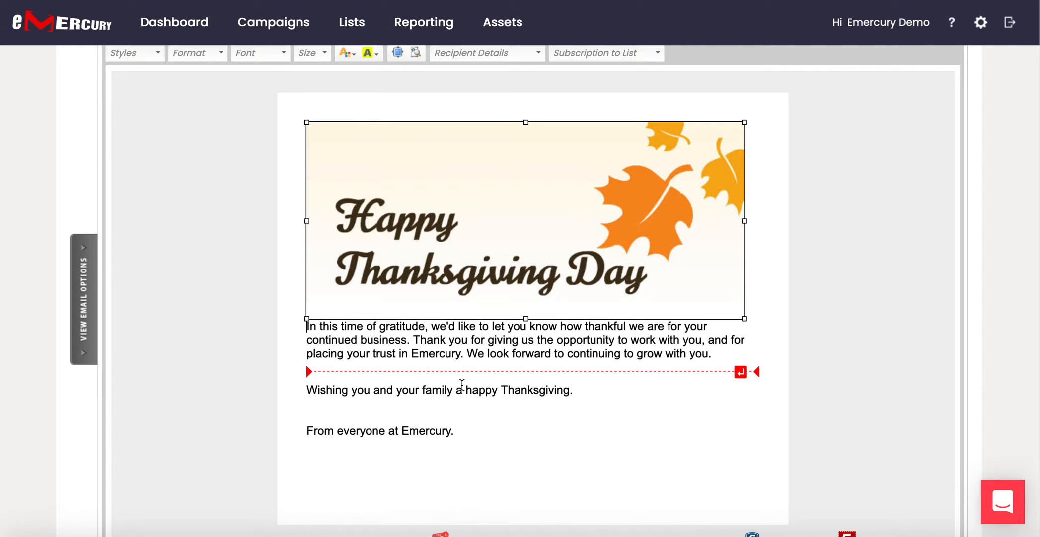
left_click(461, 388)
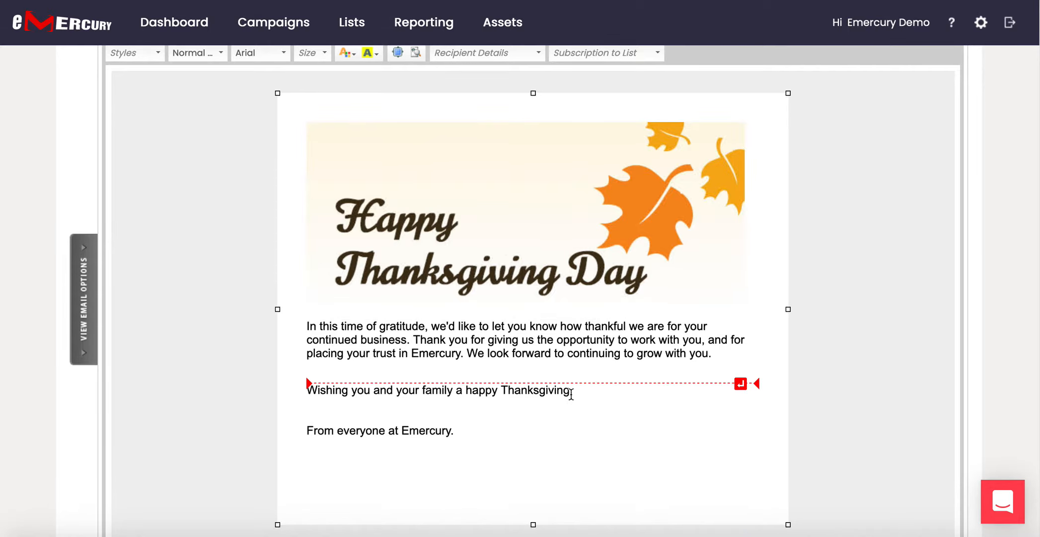
left_click(402, 431)
left_click_drag(402, 431, 453, 432)
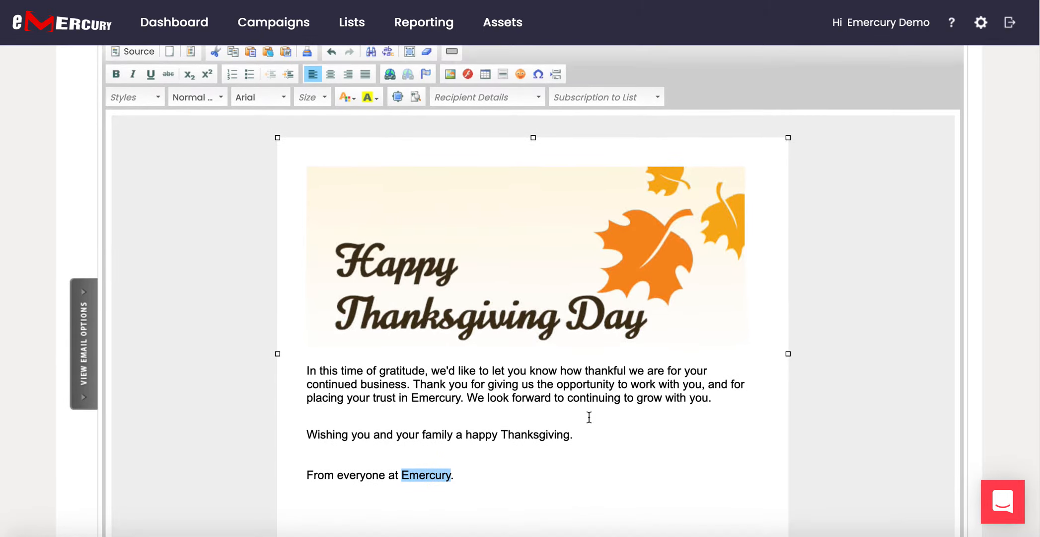
right_click(434, 475)
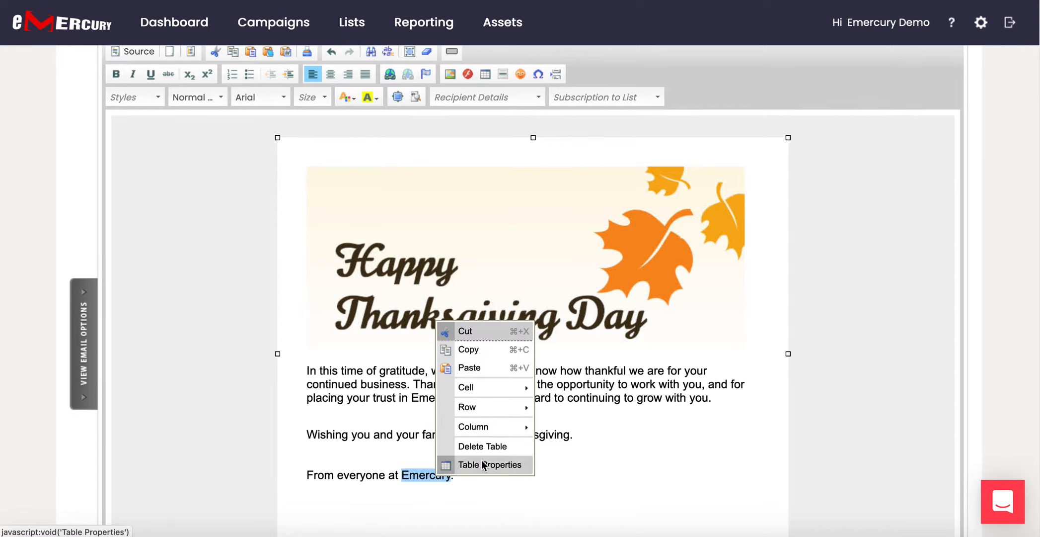
mouse_move(502, 434)
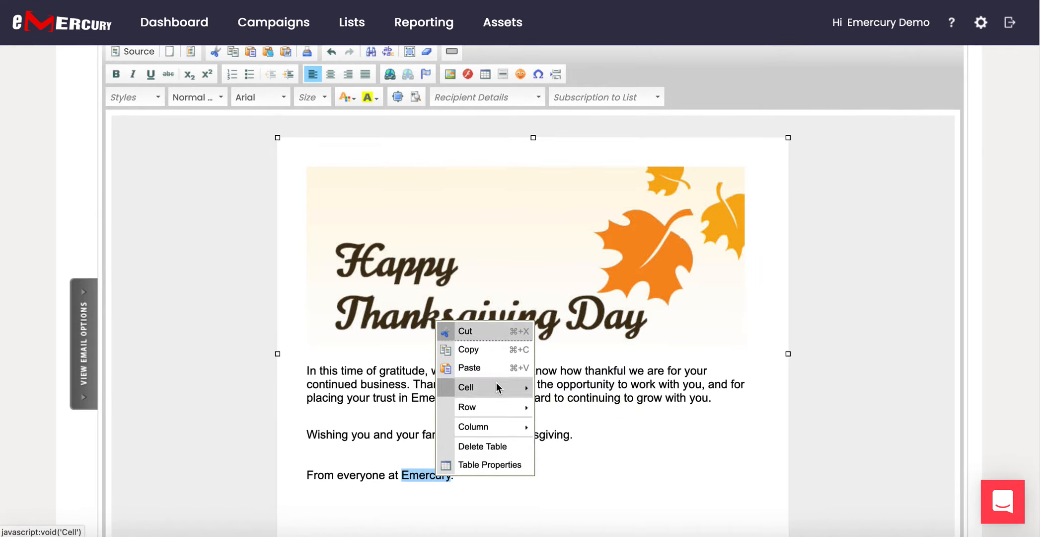
left_click(453, 476)
left_click_drag(453, 476, 401, 474)
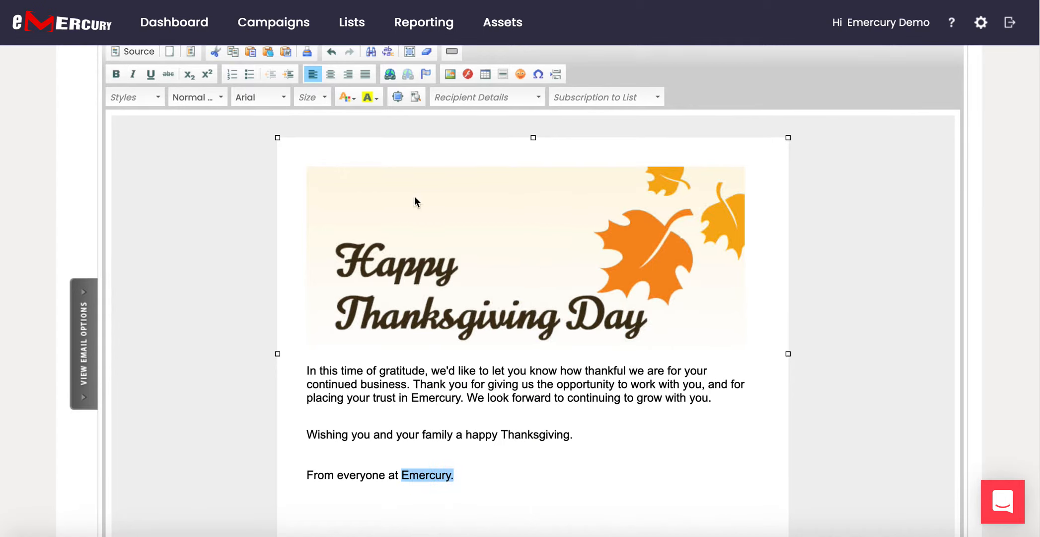
left_click(391, 74)
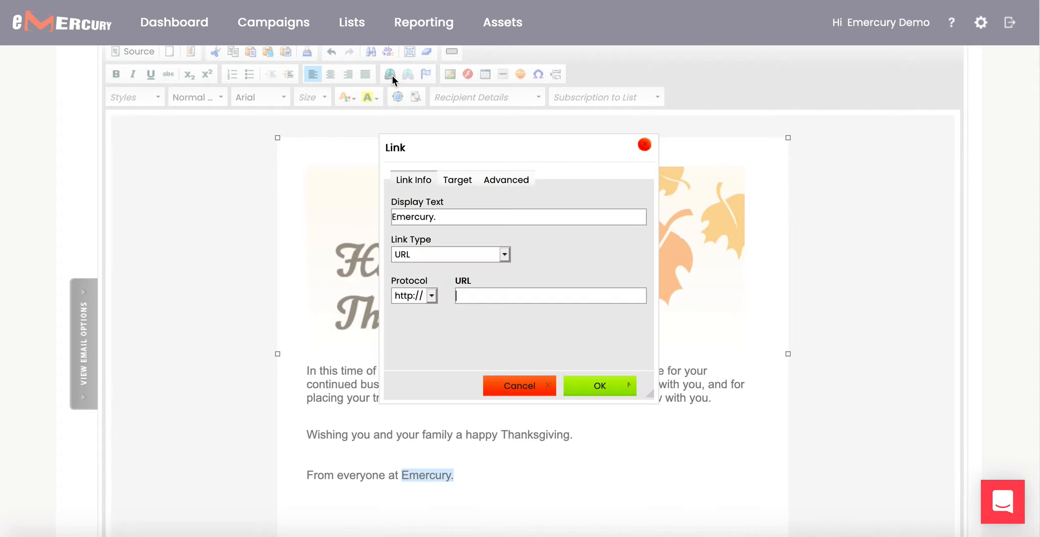
left_click(432, 296)
left_click(420, 307)
left_click(478, 298)
type("www.emercury.")
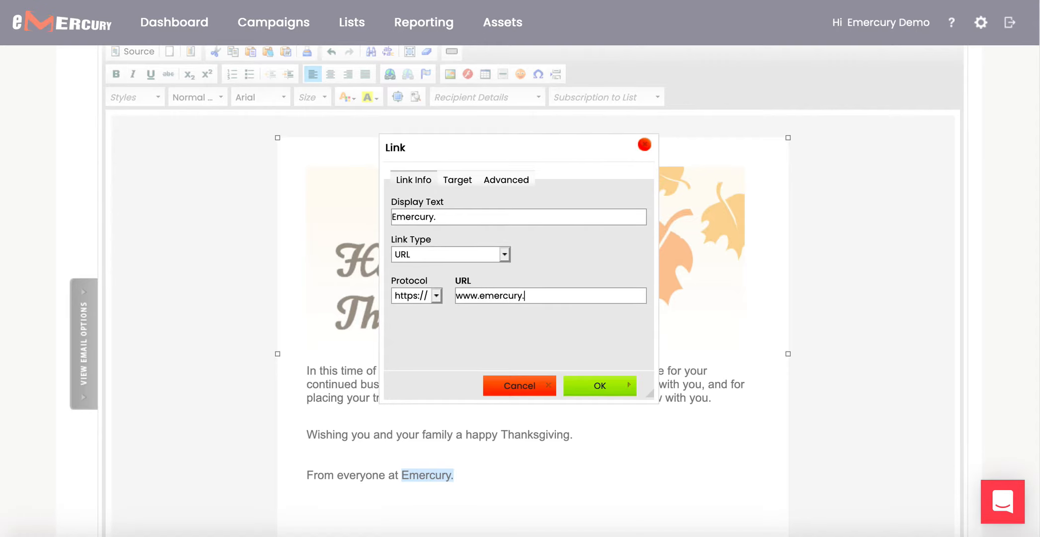
type("net")
left_click(596, 385)
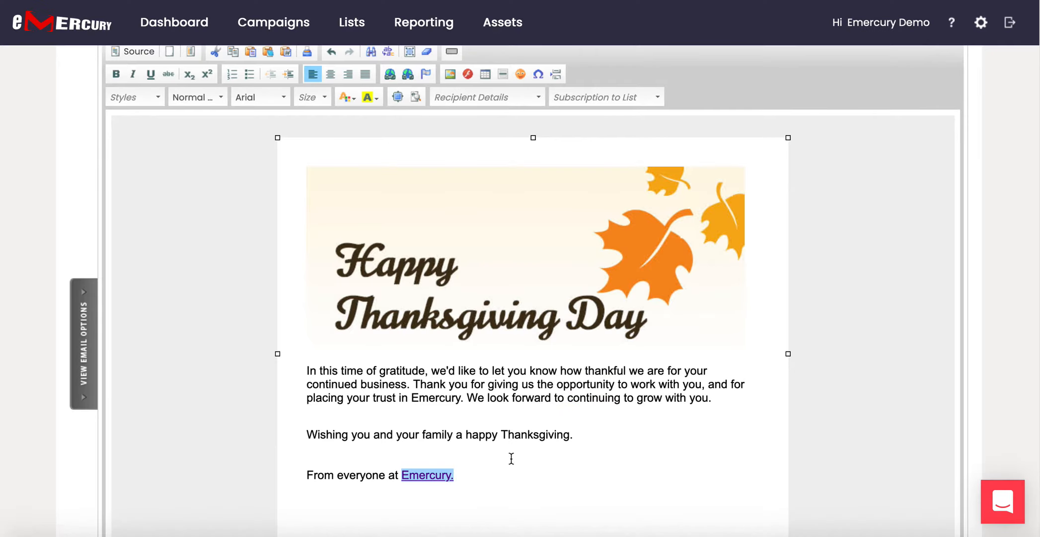
Reopen the settings of the closing line's "Emercury." link to review them, and cancel without changes
right_click(425, 475)
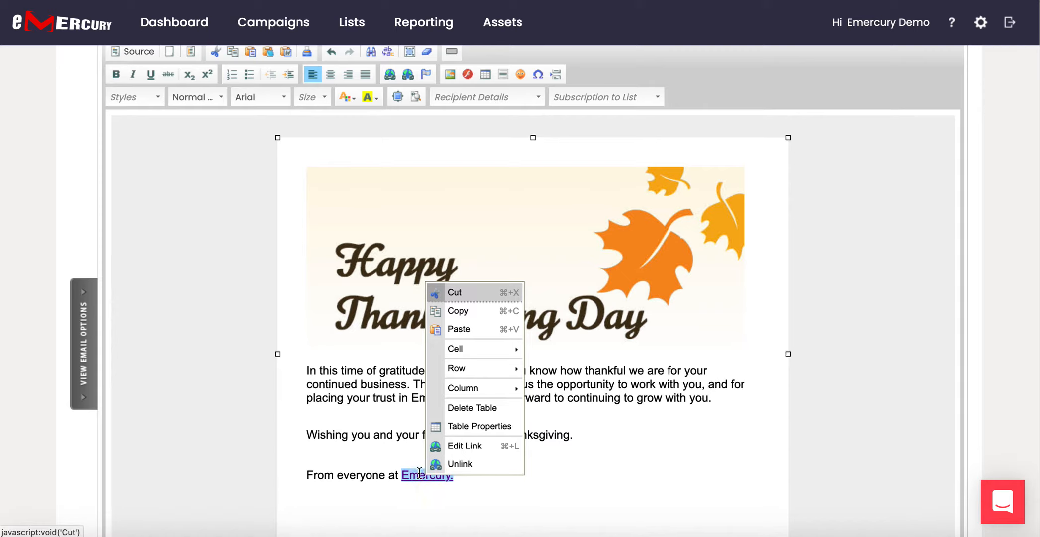
left_click(477, 445)
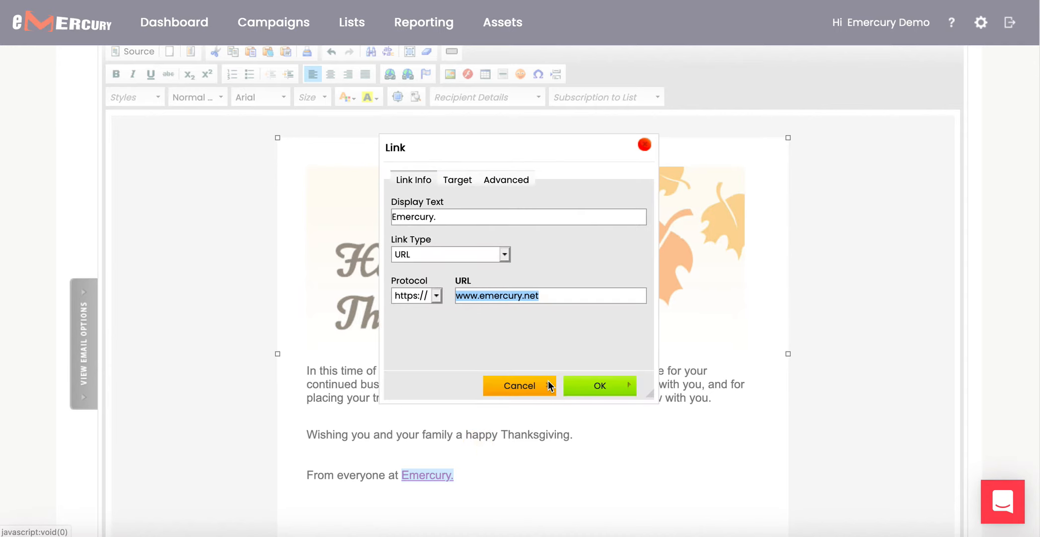
left_click(521, 388)
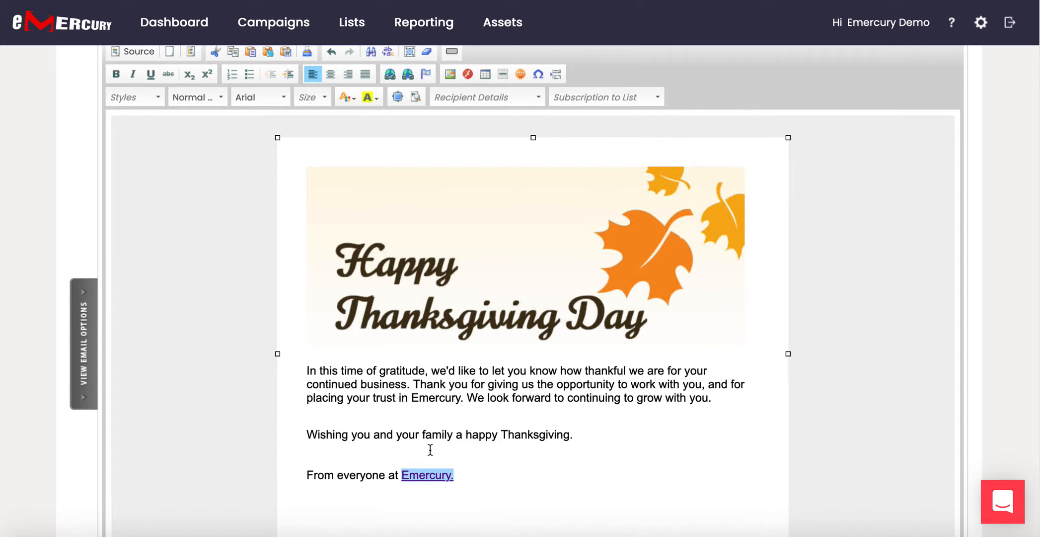
Add a new line above the email's opening paragraph and insert the %user_field_1% merge tag there
left_click(308, 372)
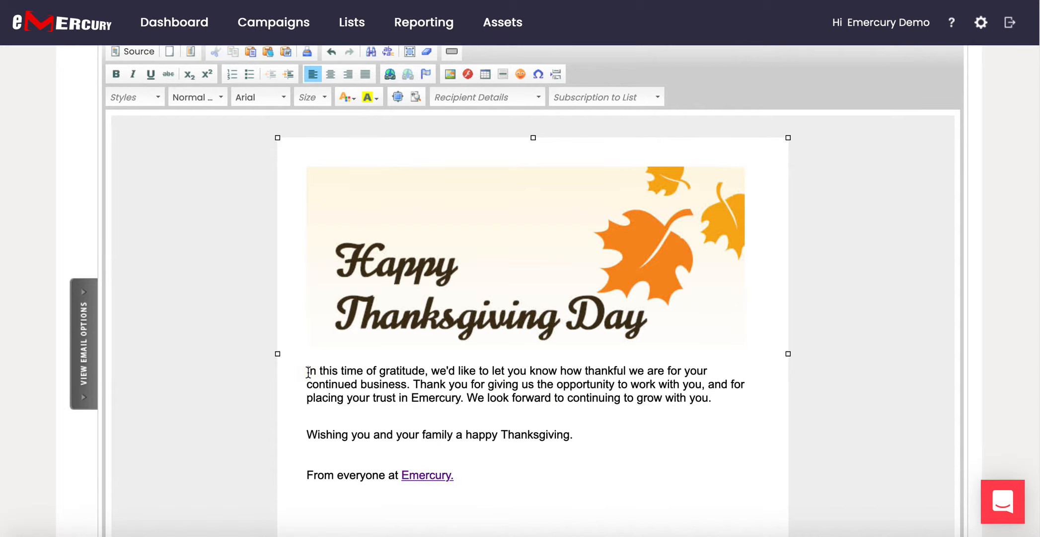
key("Return")
key("Return")
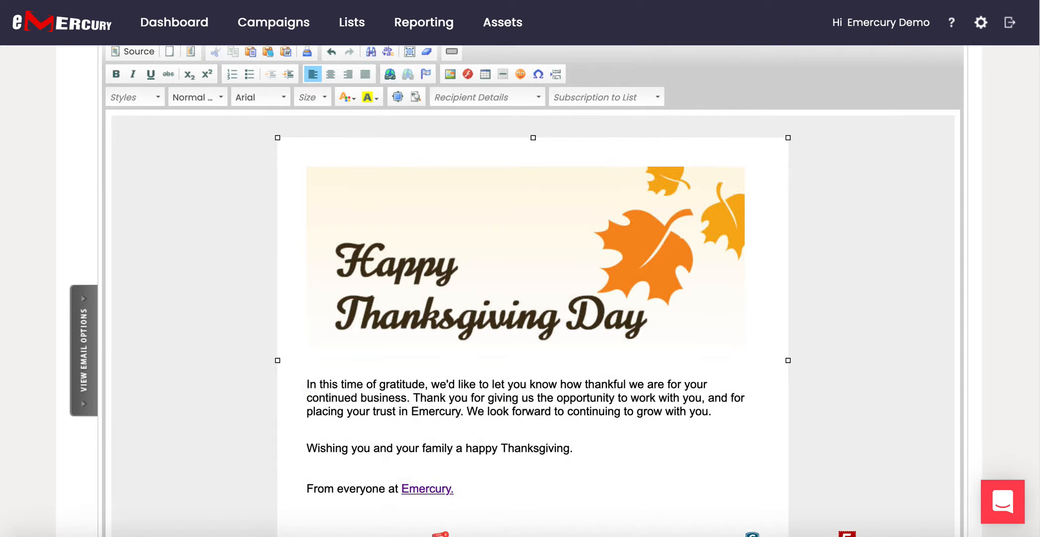
scroll(149, 248, "up", 2)
left_click(141, 99)
scroll(160, 258, "down", 2)
left_click(149, 317)
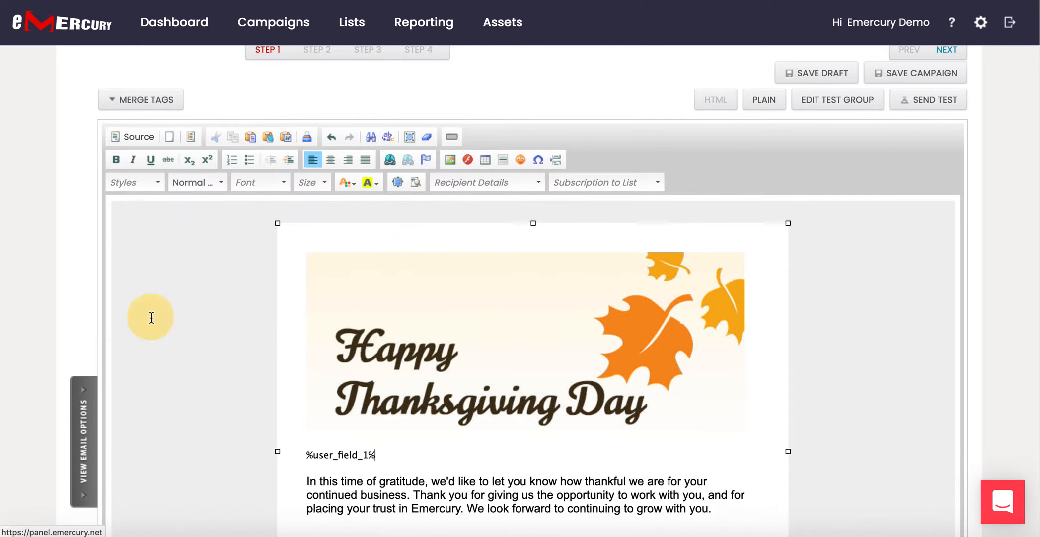
Set the font of the email's text, from the merge tag through the closing line, to Lucida Sans Unicode
scroll(494, 474, "down", 2)
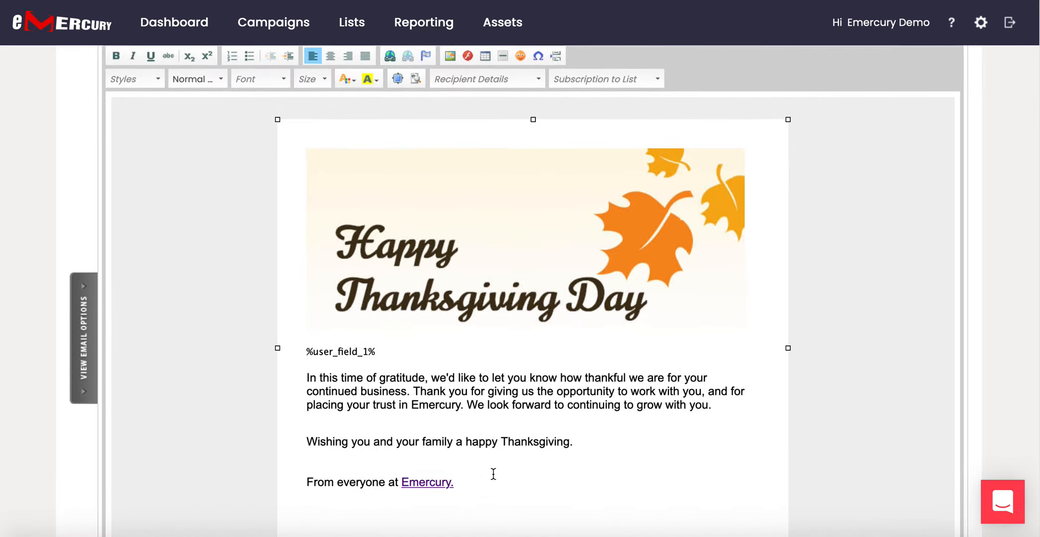
left_click_drag(305, 338, 530, 493)
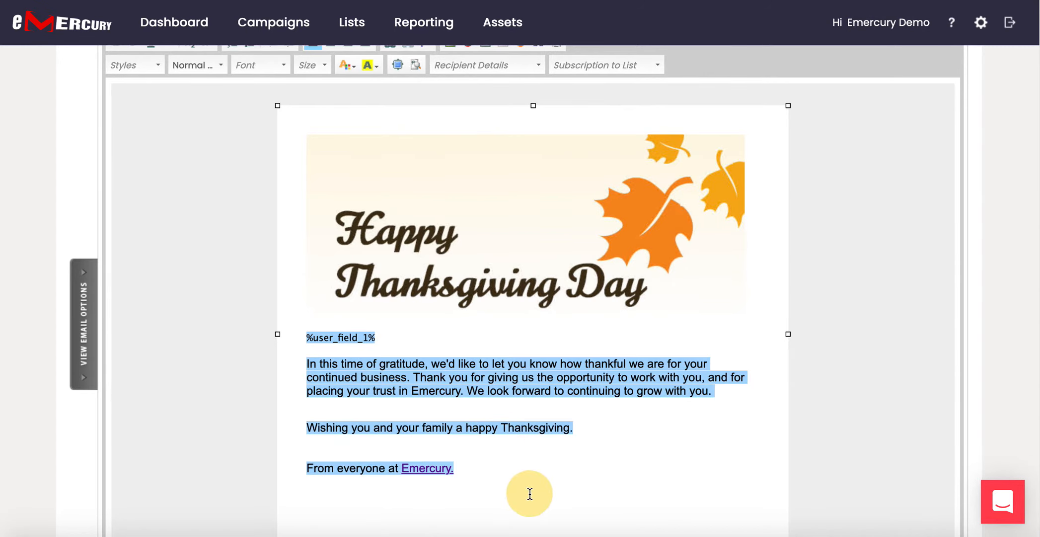
scroll(174, 276, "up", 1)
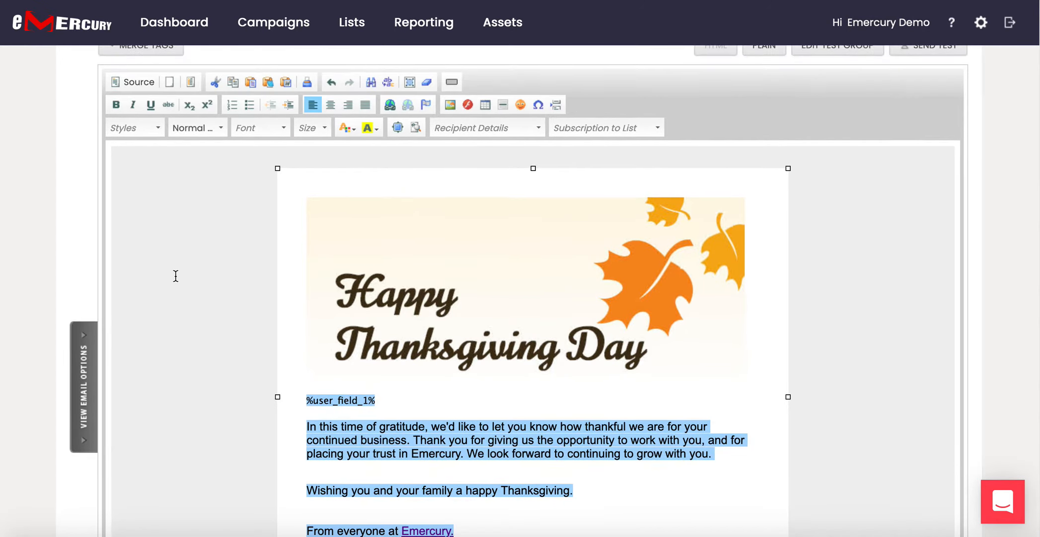
left_click(284, 128)
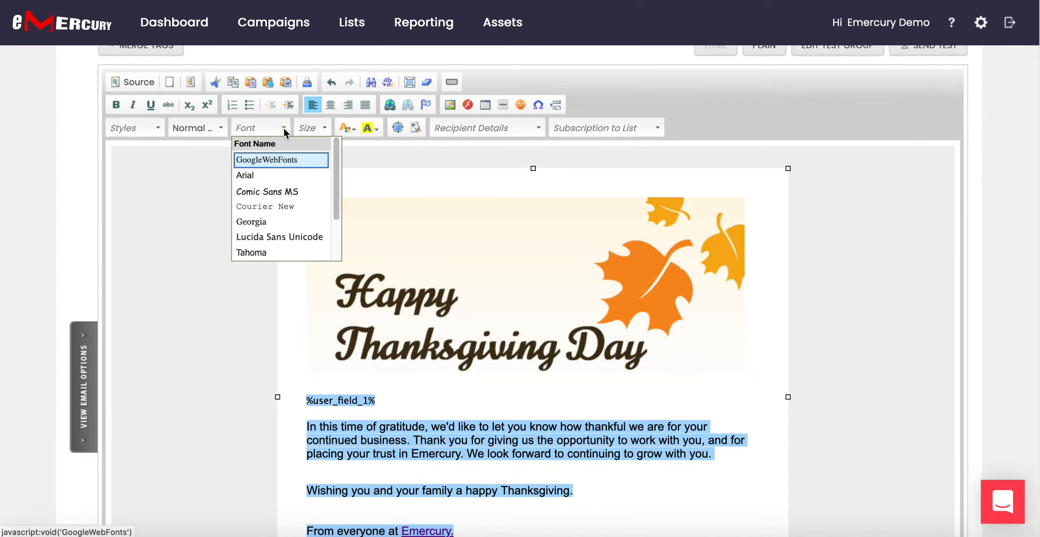
scroll(265, 193, "down", 3)
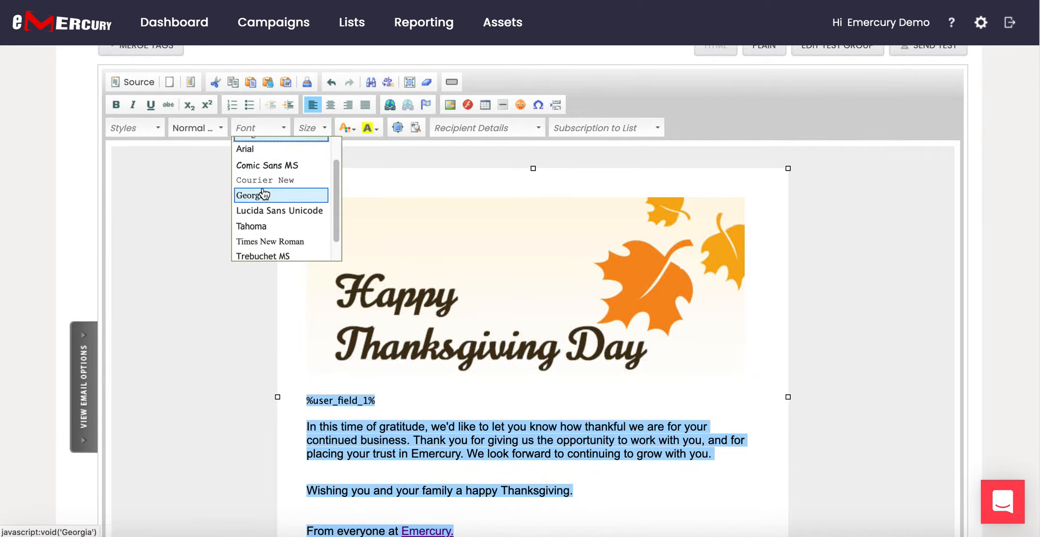
scroll(265, 194, "up", 3)
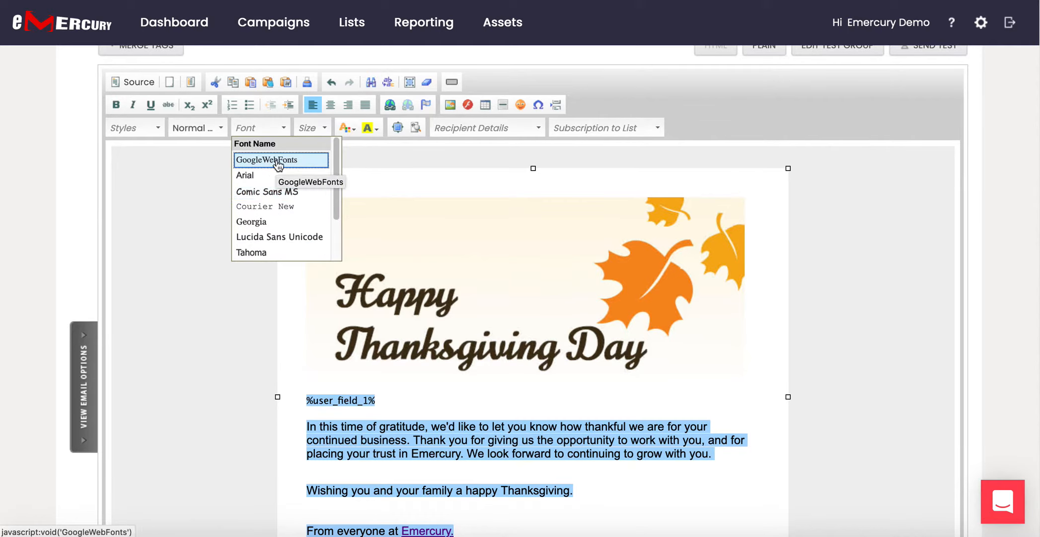
scroll(279, 171, "down", 3)
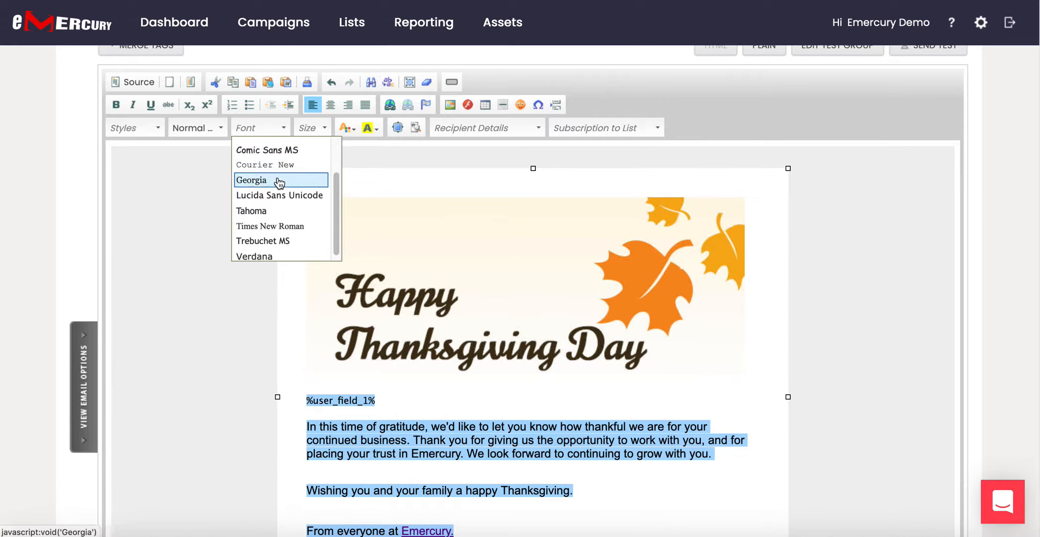
left_click(279, 195)
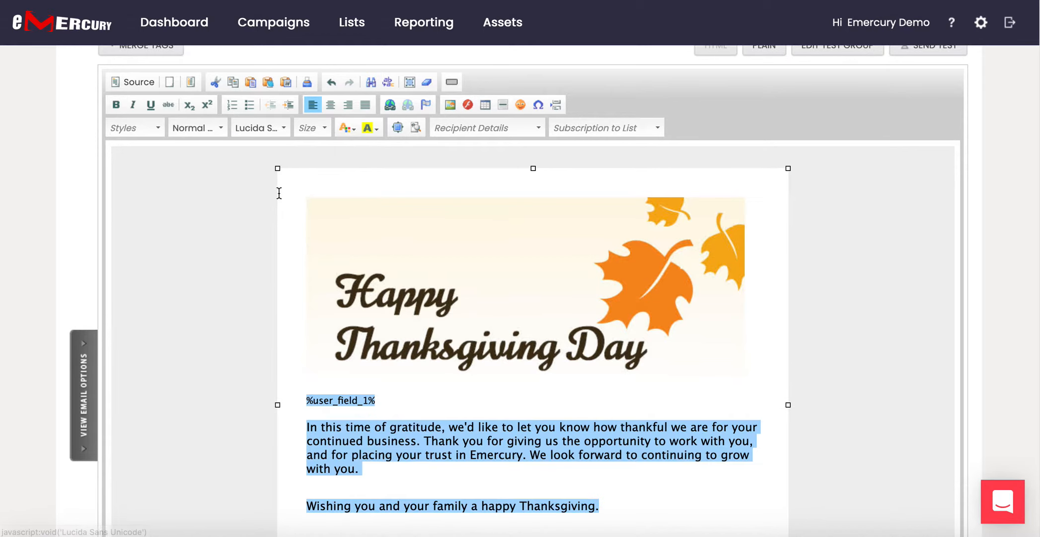
Set the font size of the selected email text to 14 and deselect it
left_click(324, 130)
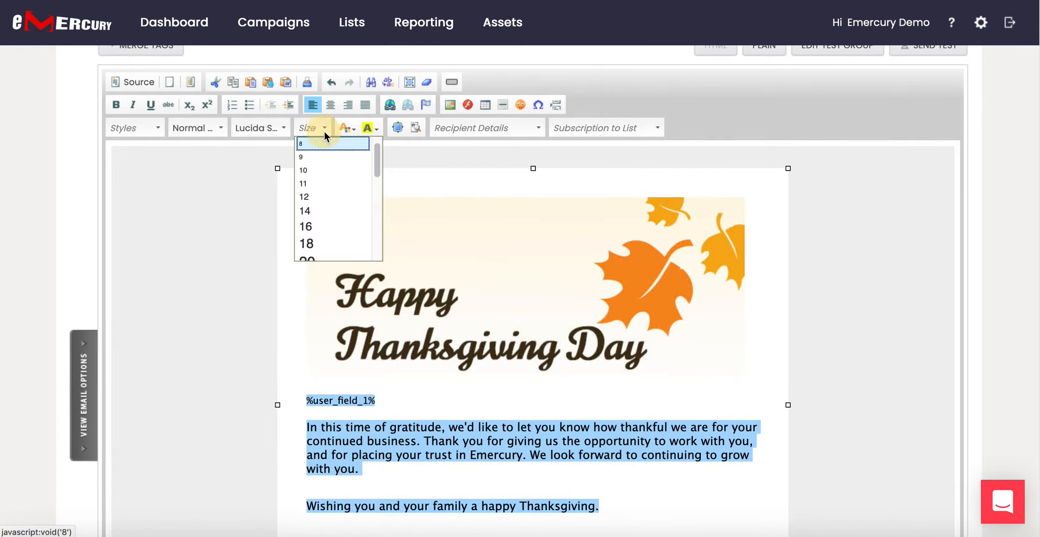
left_click(319, 212)
scroll(382, 357, "down", 1)
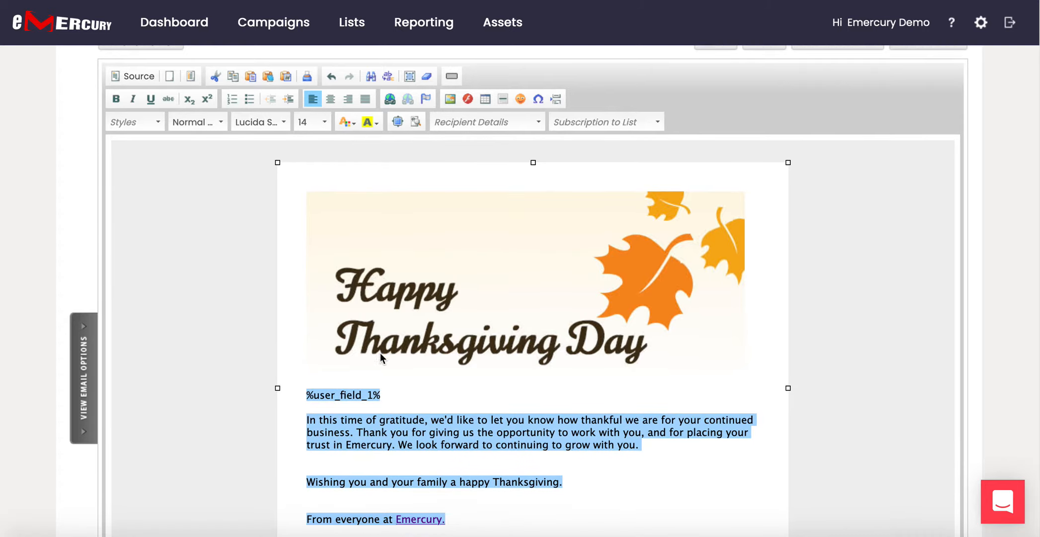
scroll(381, 357, "down", 1)
left_click(387, 385)
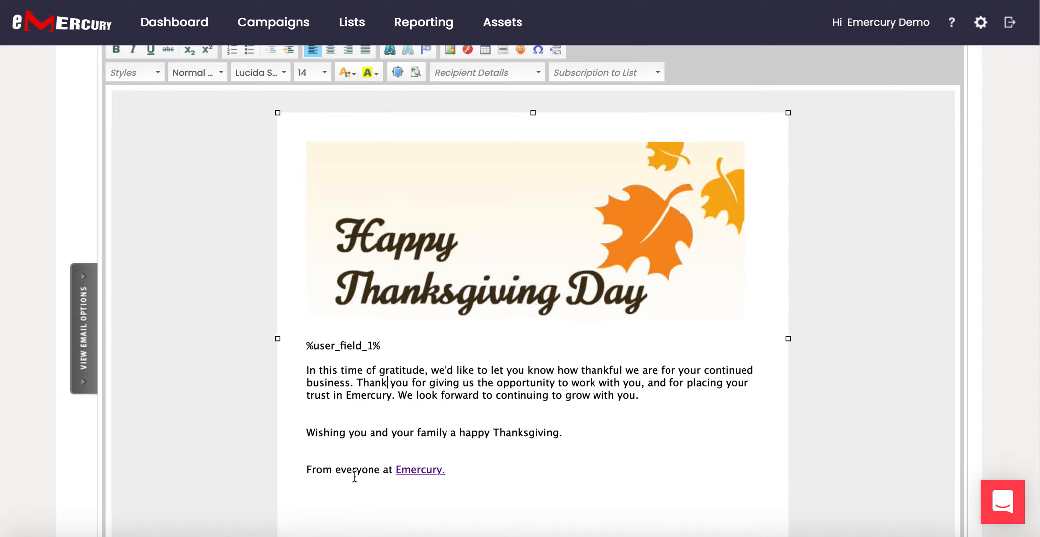
Add a new line below the closing "From everyone at Emercury." line
scroll(354, 469, "up", 1)
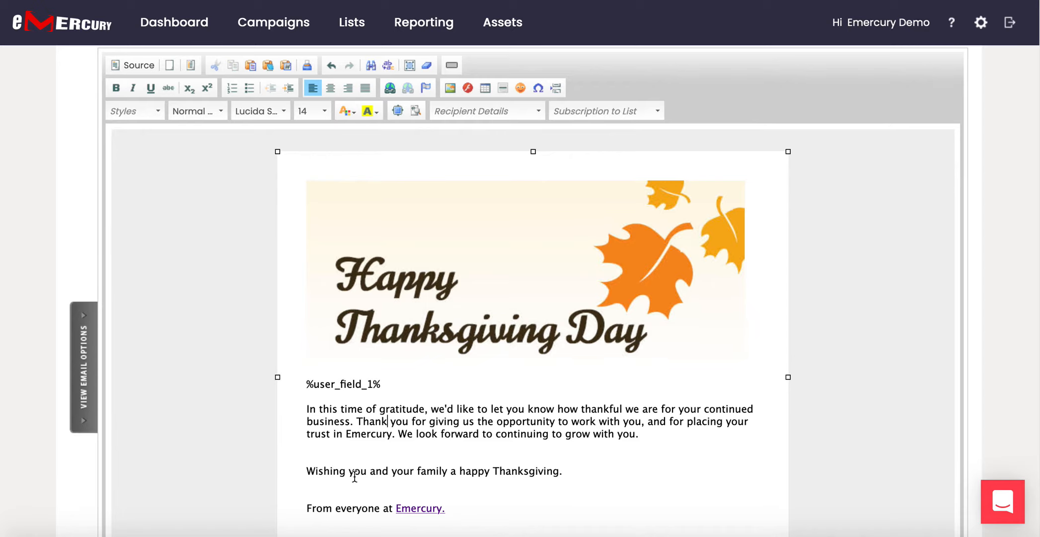
scroll(354, 476, "up", 2)
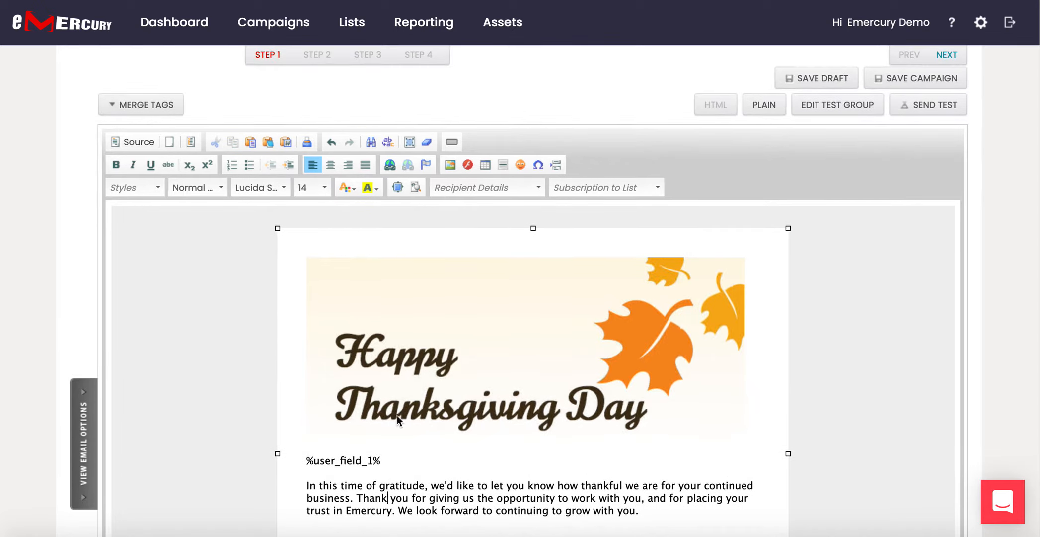
scroll(426, 362, "down", 1)
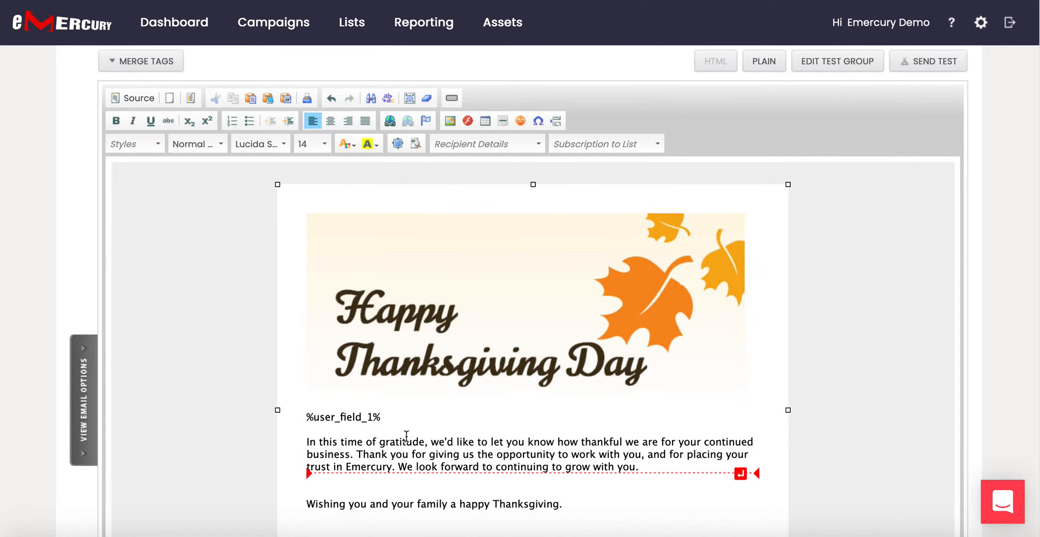
scroll(406, 434, "down", 1)
left_click(474, 486)
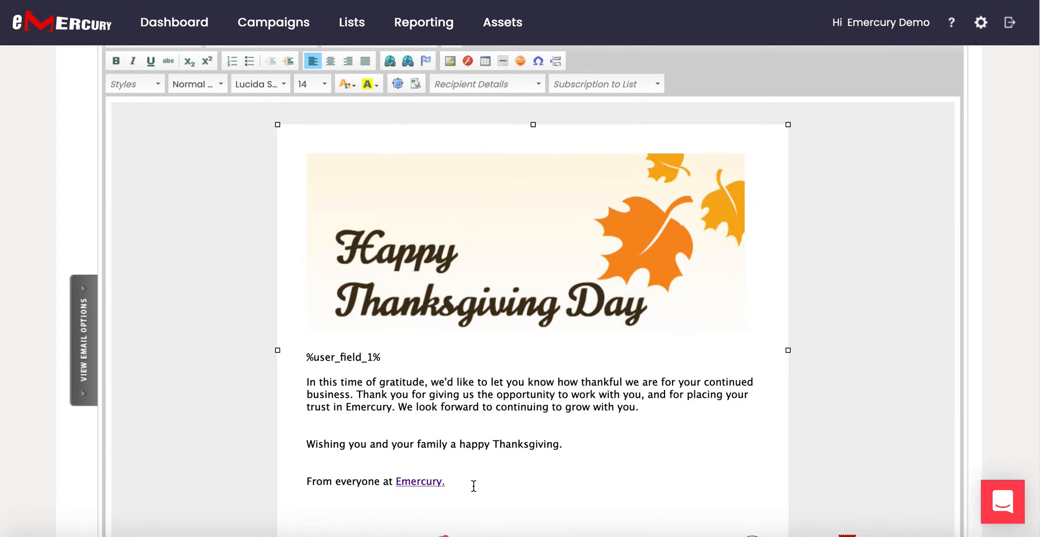
key("Return")
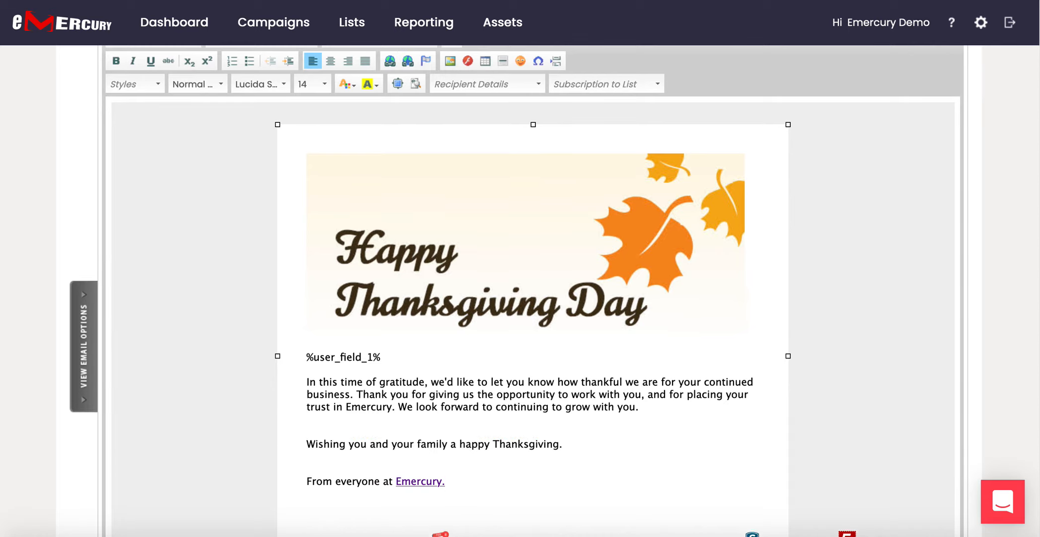
Start inserting an image on the new line, using the hosted Thanksgiving banner from the Holiday folder as its source
scroll(520, 319, "up", 1)
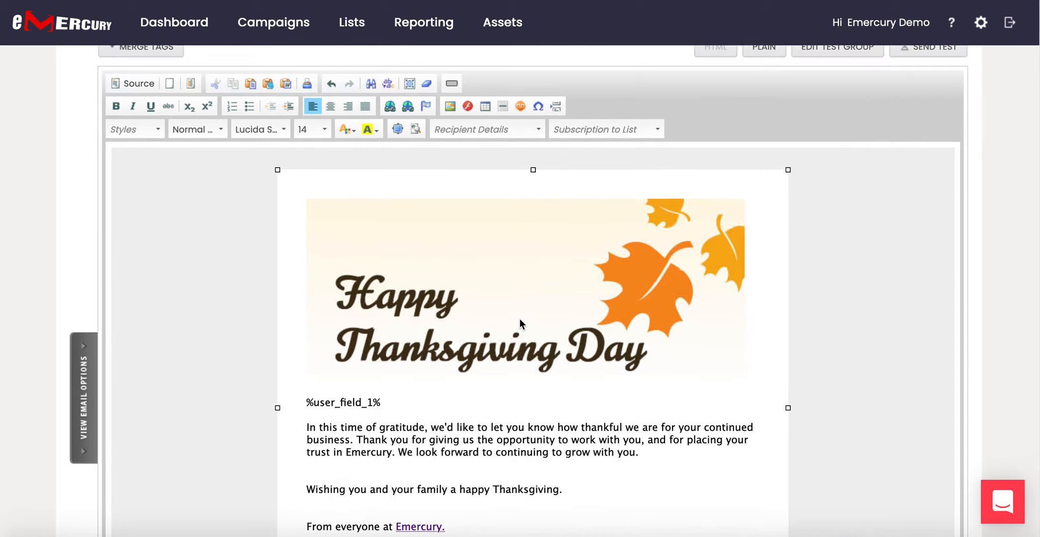
scroll(519, 319, "down", 2)
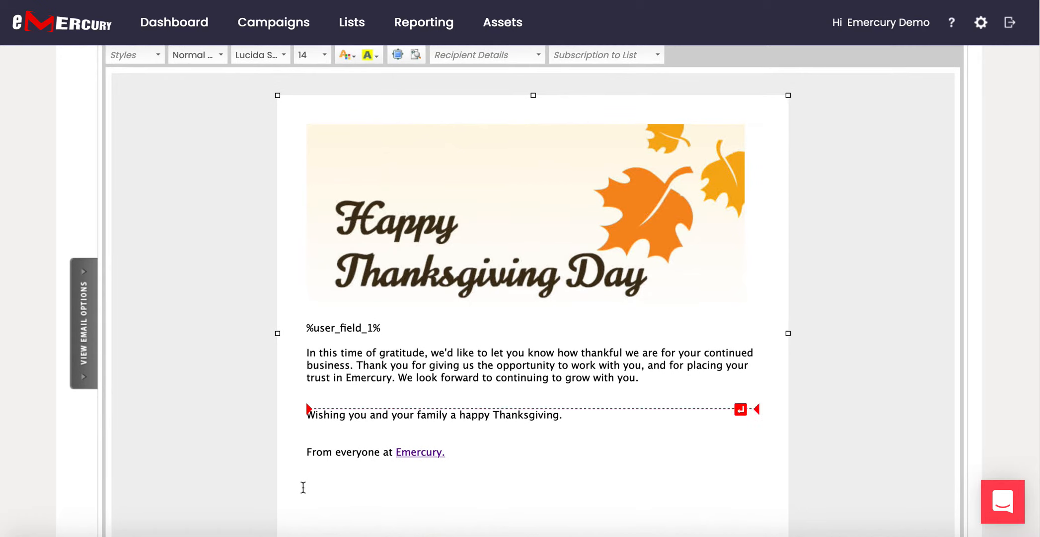
scroll(318, 477, "up", 3)
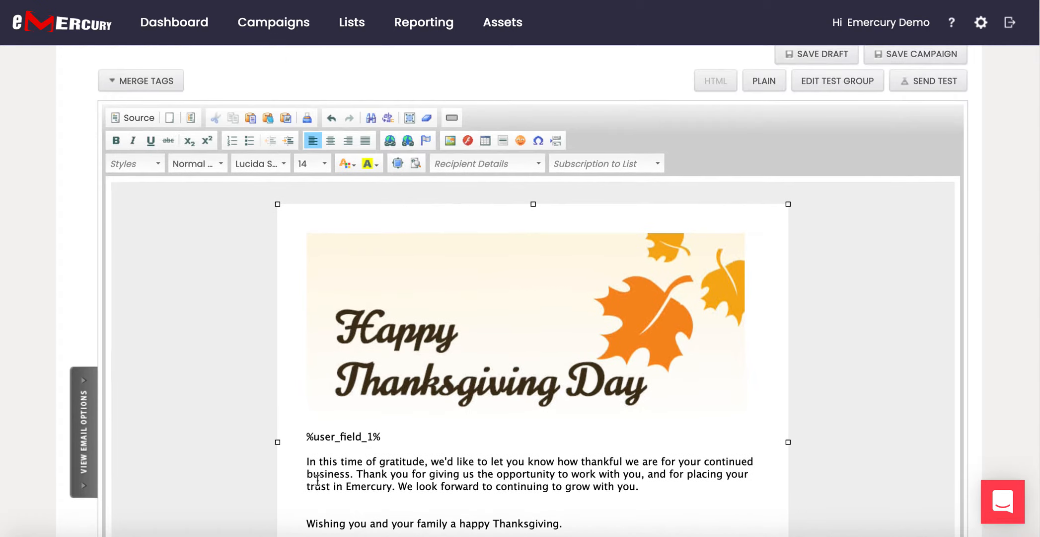
left_click(454, 142)
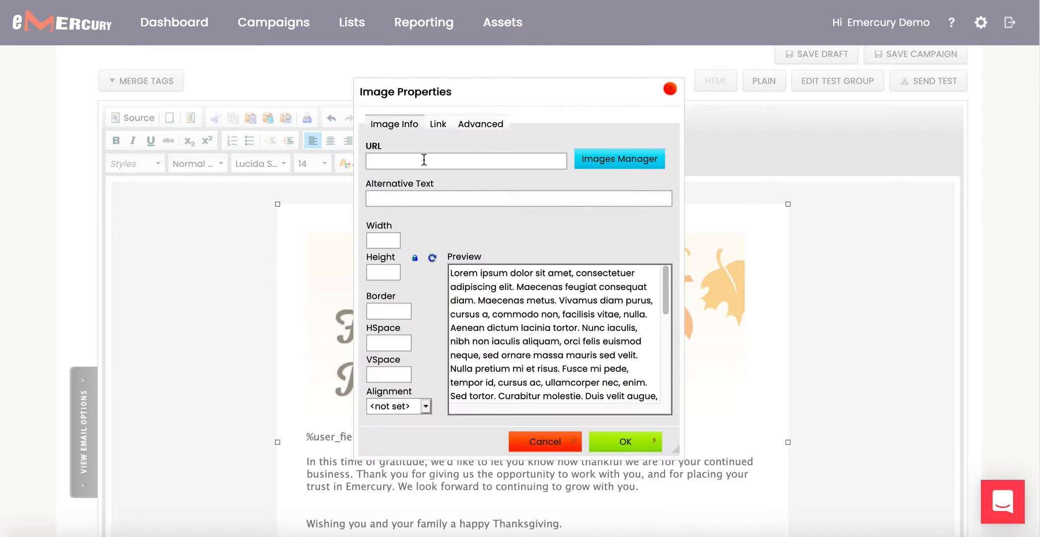
left_click(614, 164)
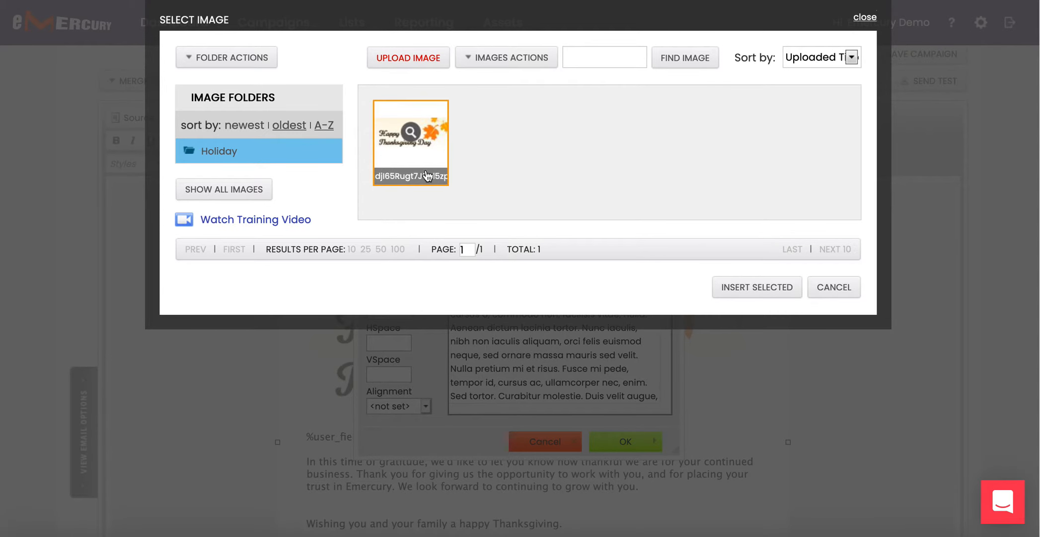
left_click(755, 290)
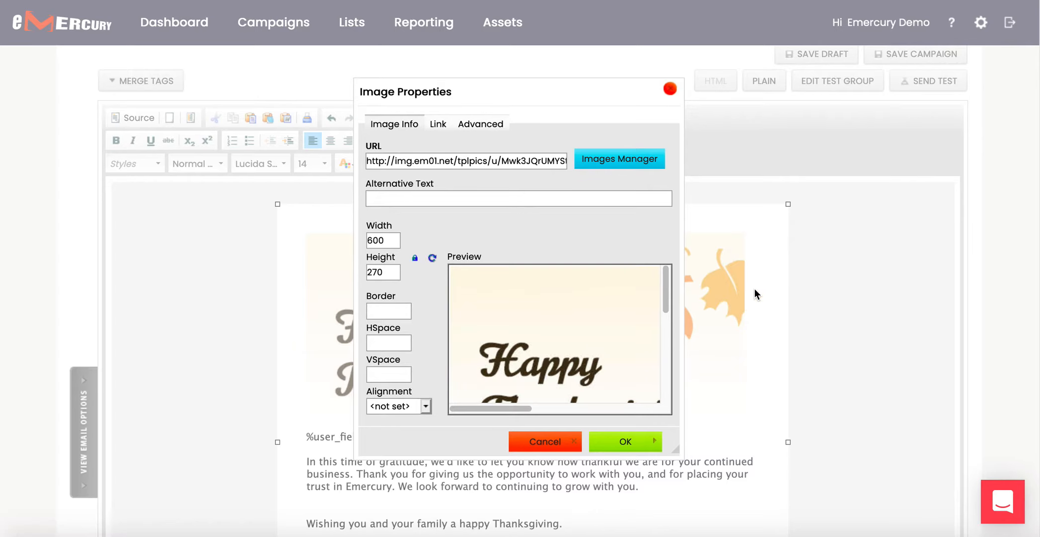
Set the new image's width to 75 with its proportions locked
double_click(391, 239)
type("60")
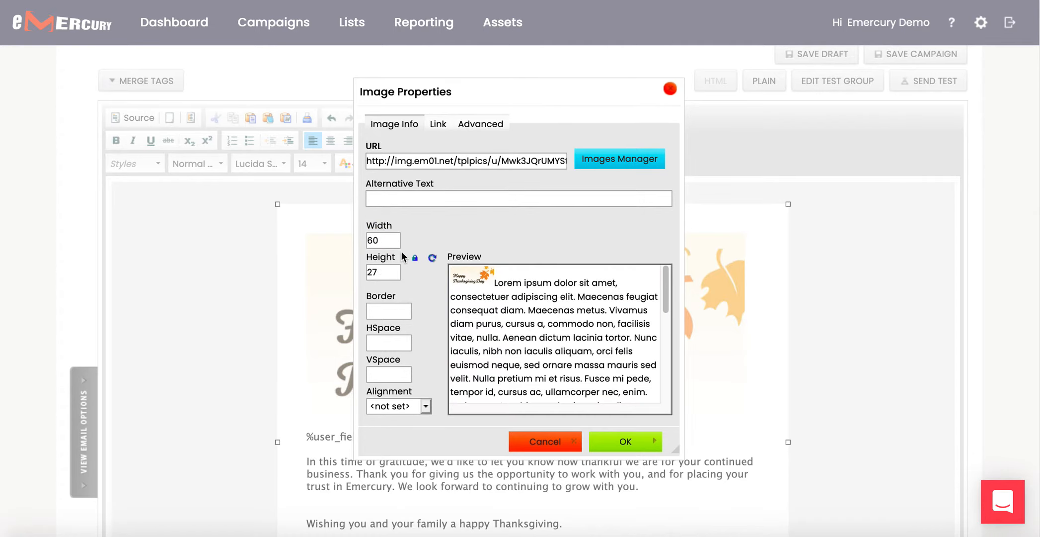
key("BackSpace")
key("BackSpace")
type("75")
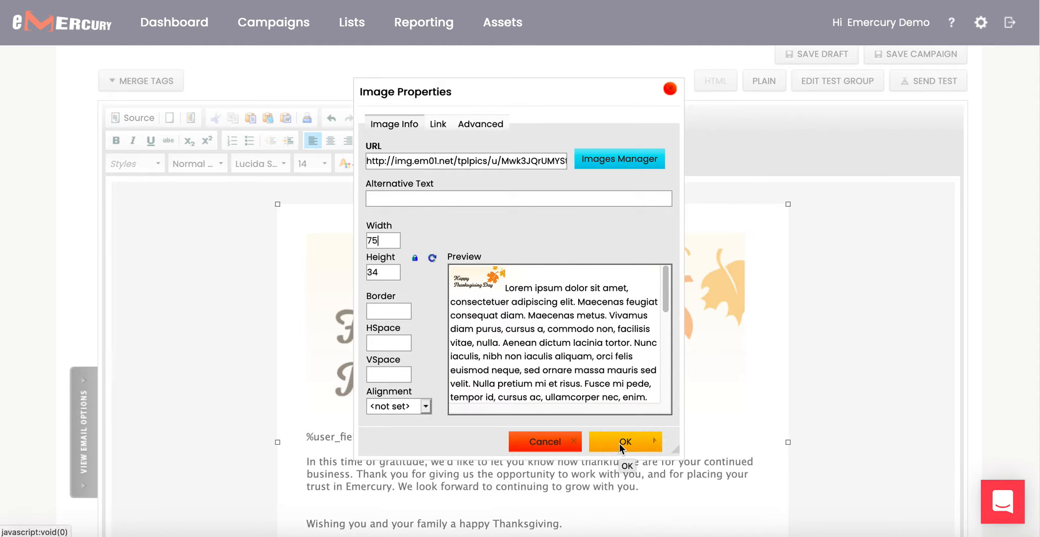
left_click(441, 124)
left_click(432, 158)
type("https://ww")
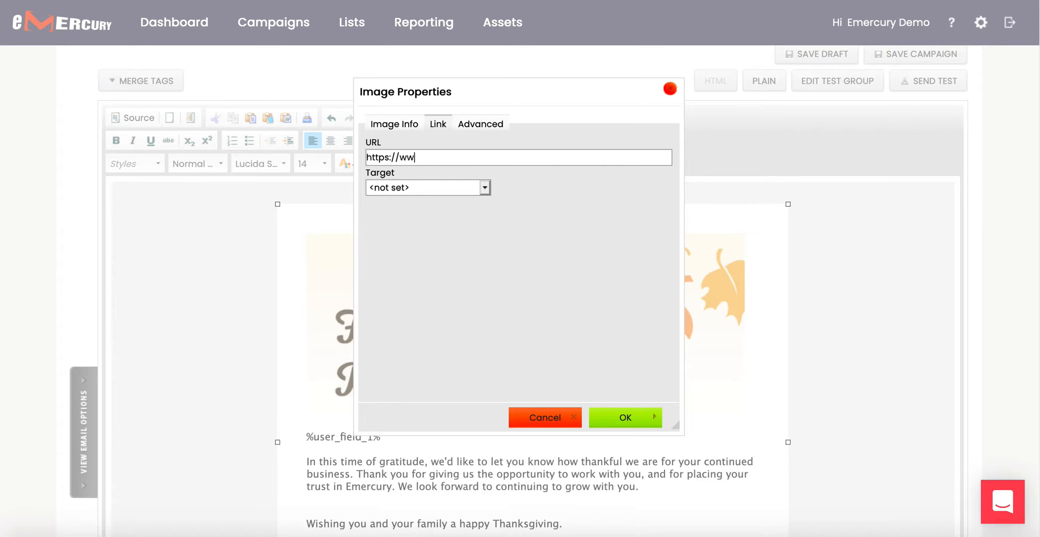
type("w.emercury.net/holiday")
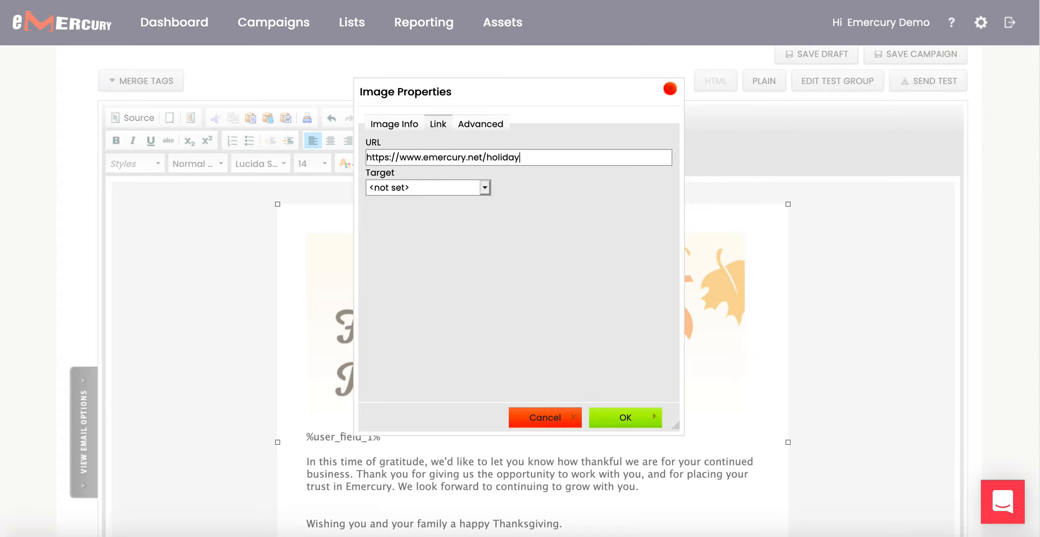
left_click(435, 187)
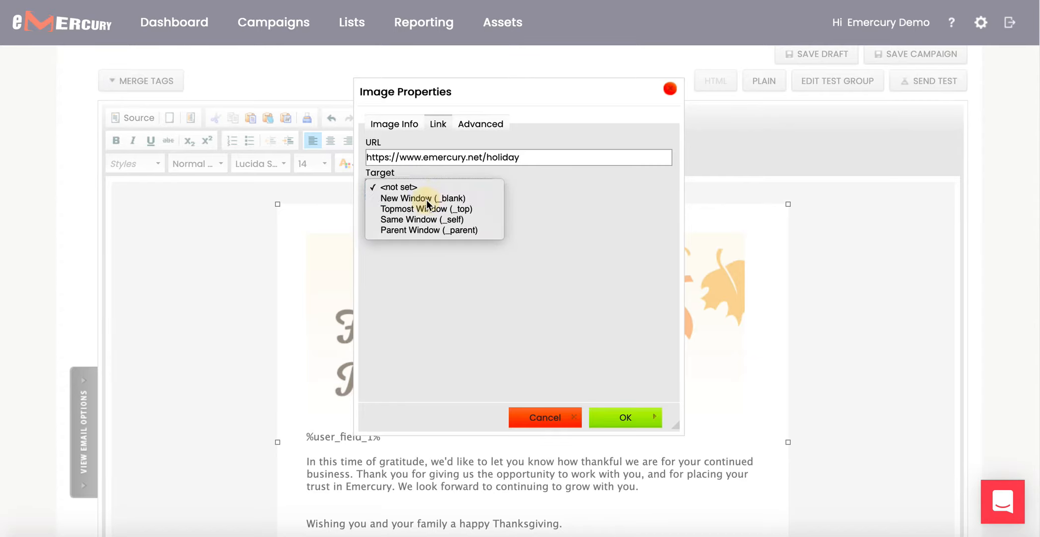
left_click(426, 197)
left_click(624, 417)
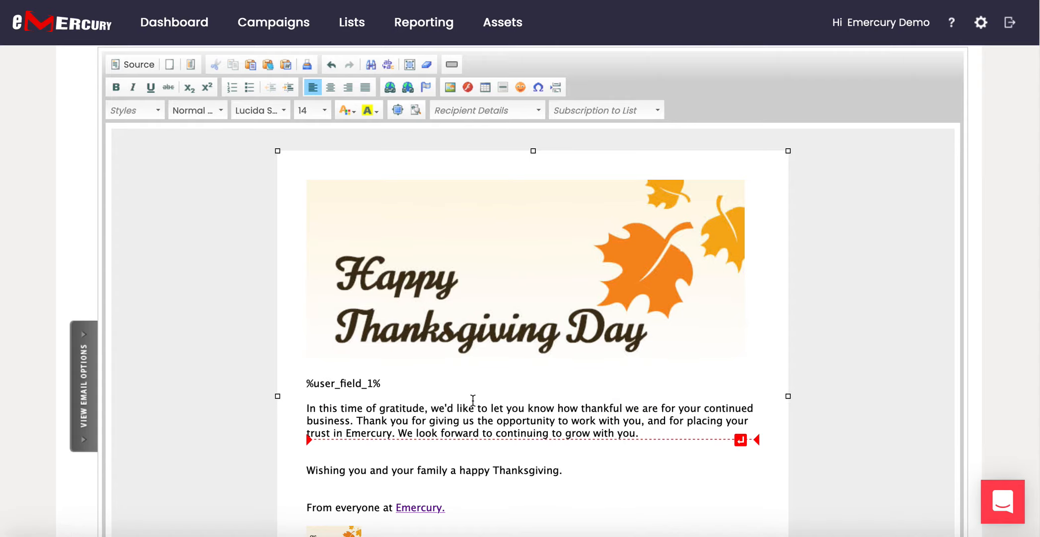
Review the link and image settings of the small Thanksgiving banner below the closing line
scroll(473, 400, "down", 3)
scroll(473, 400, "down", 1)
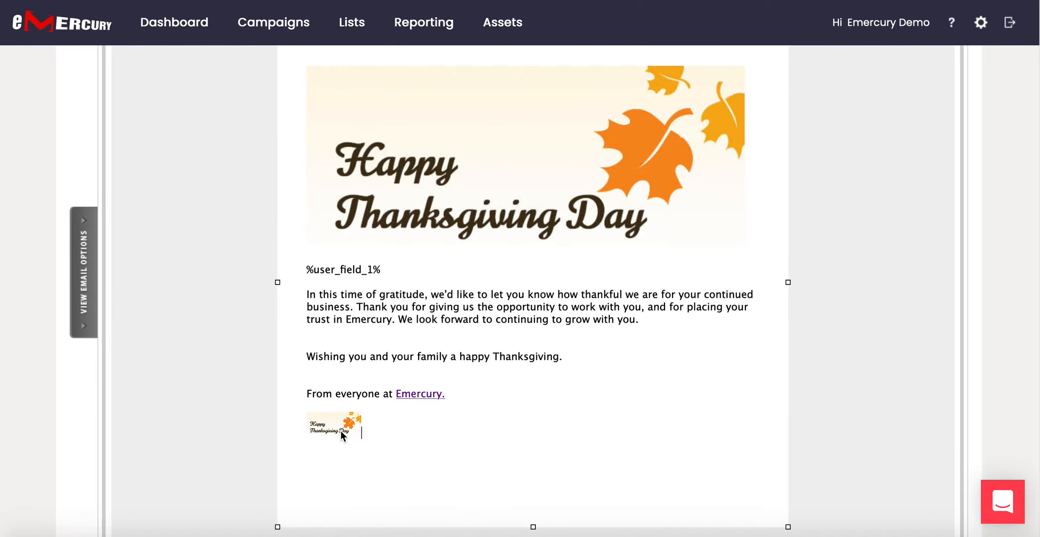
left_click(327, 429)
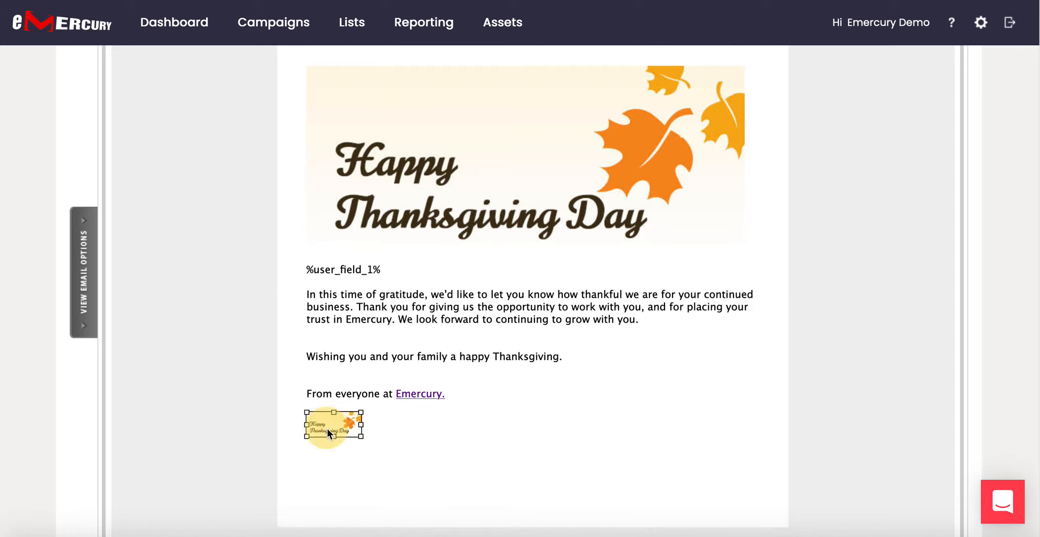
double_click(339, 425)
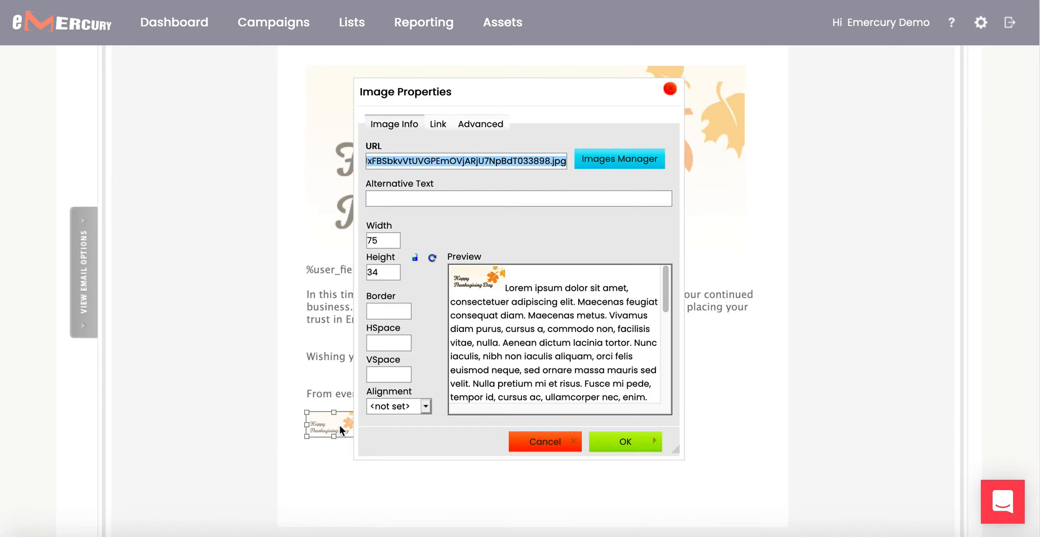
left_click(440, 127)
left_click(389, 127)
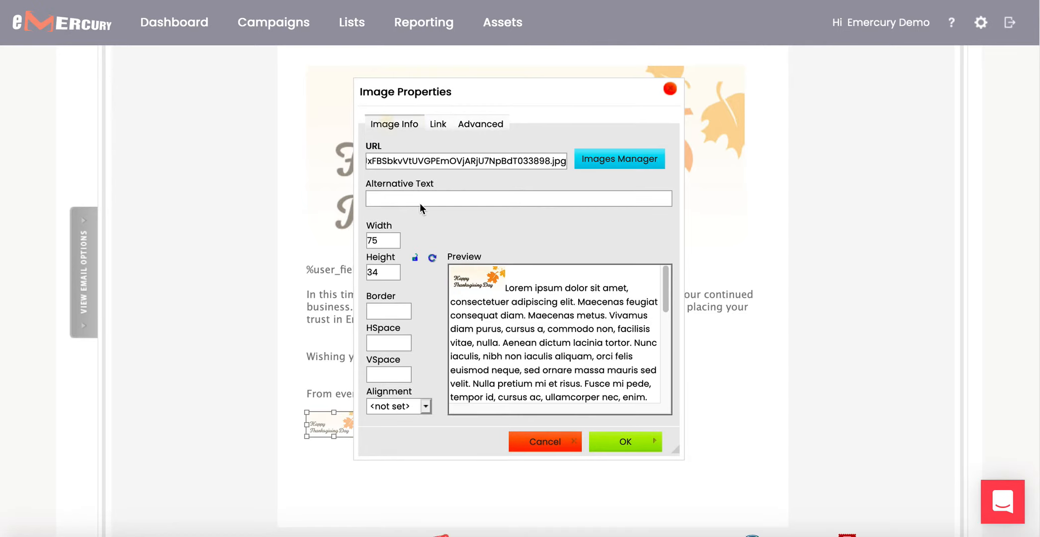
left_click(632, 445)
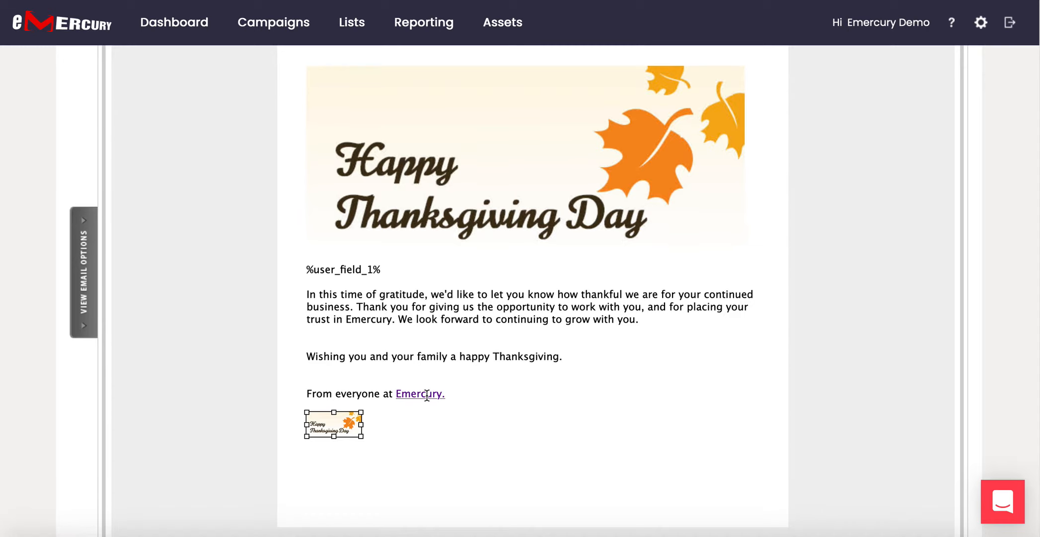
Look through the recipient detail fields that can be inserted into the email
scroll(427, 395, "up", 5)
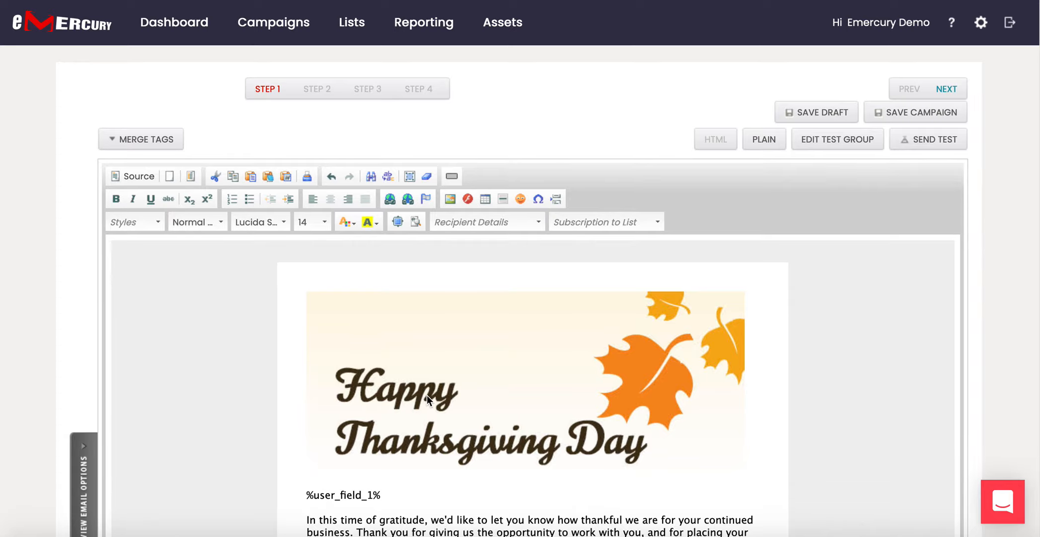
scroll(426, 395, "down", 2)
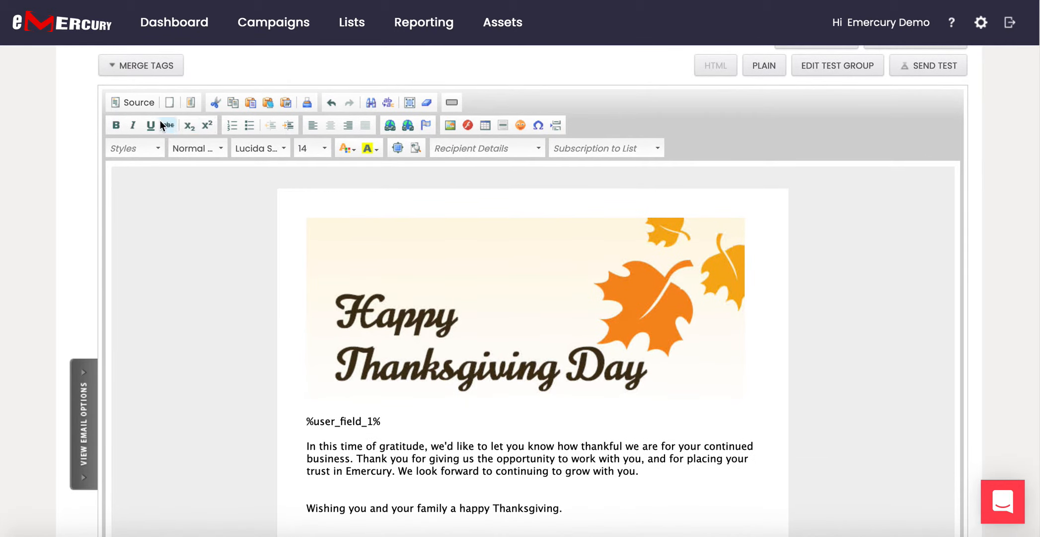
left_click(538, 148)
mouse_move(537, 172)
left_mouse_down()
mouse_move(538, 225)
mouse_move(539, 156)
left_mouse_up()
left_click(663, 429)
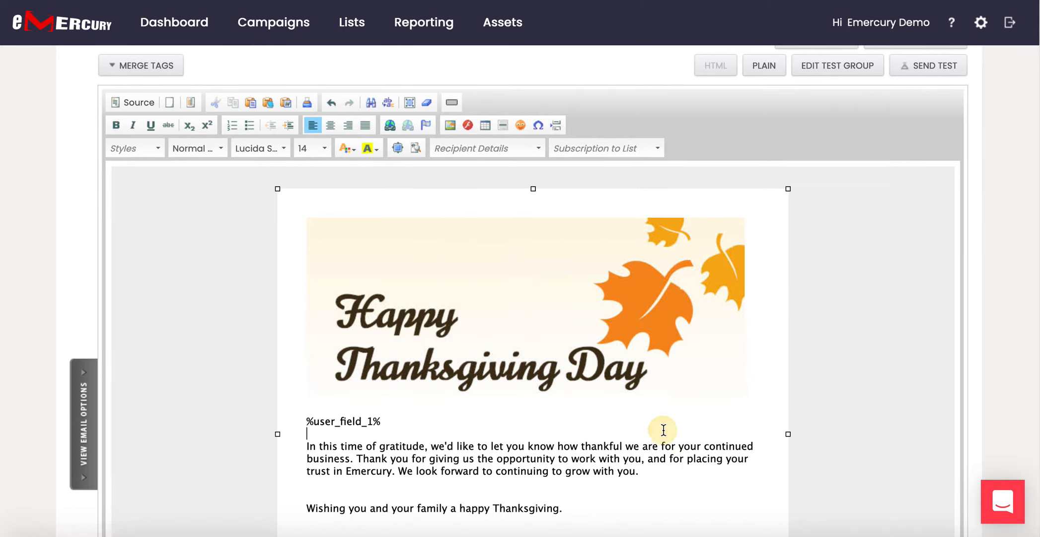
scroll(663, 429, "down", 5)
triple_click(538, 373)
left_click(514, 402)
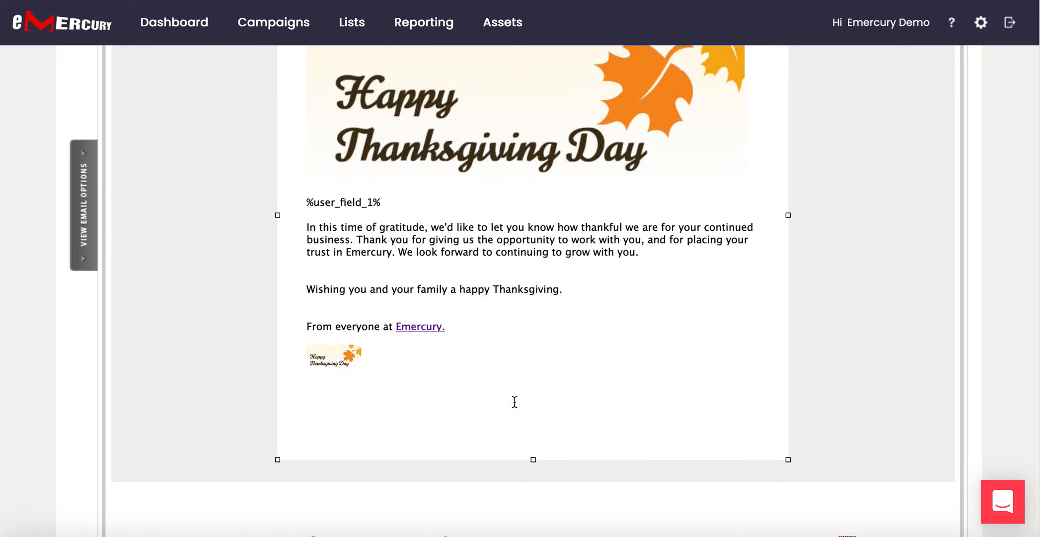
left_click(578, 290)
left_click(446, 364)
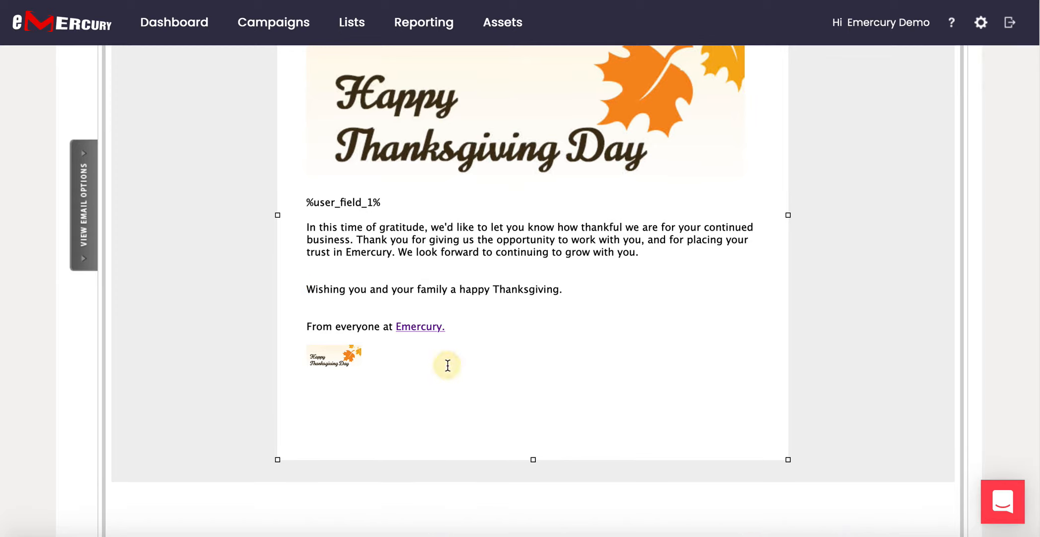
left_click(474, 326)
type("If")
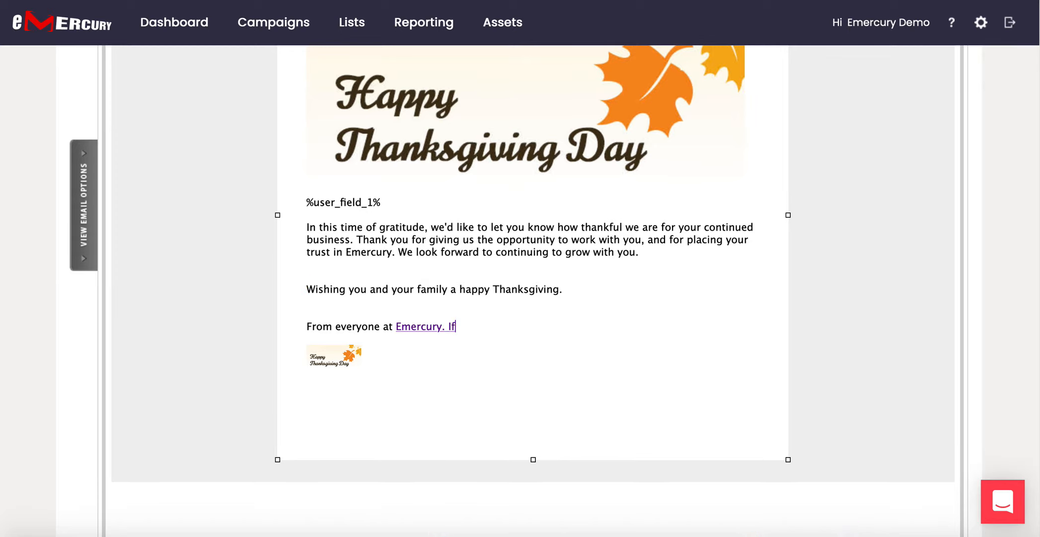
type(" you")
key("BackSpace")
key("BackSpace")
key("BackSpace")
key("BackSpace")
key("BackSpace")
key("BackSpace")
key("BackSpace")
Add the text "If you no longer would like to receive our emails please click here to UNSUBSCRIBE" below the small banner image
key("Down")
key("Down")
key("Down")
type("If you")
key("BackSpace")
type("u no longer")
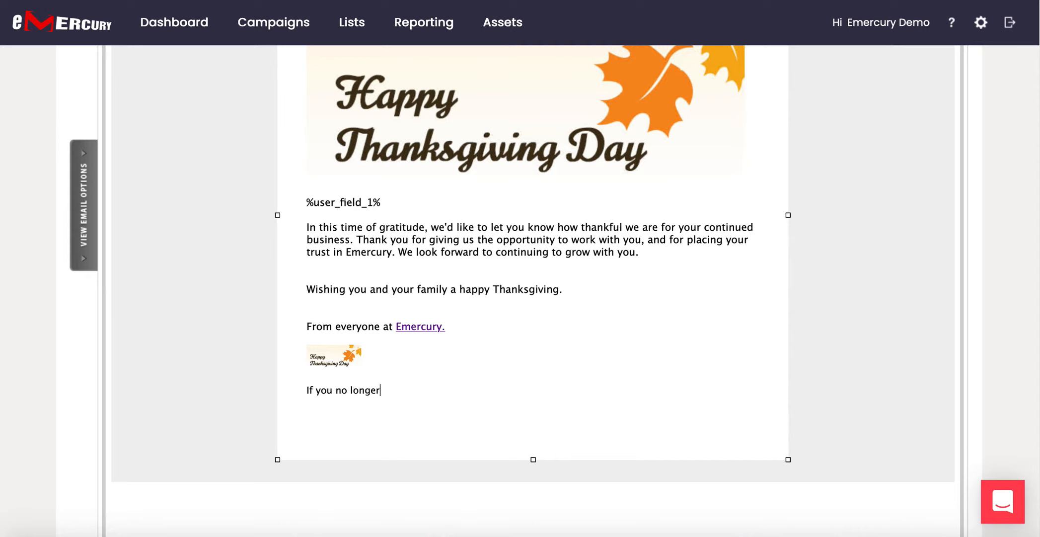
type(" would like to receive our emails")
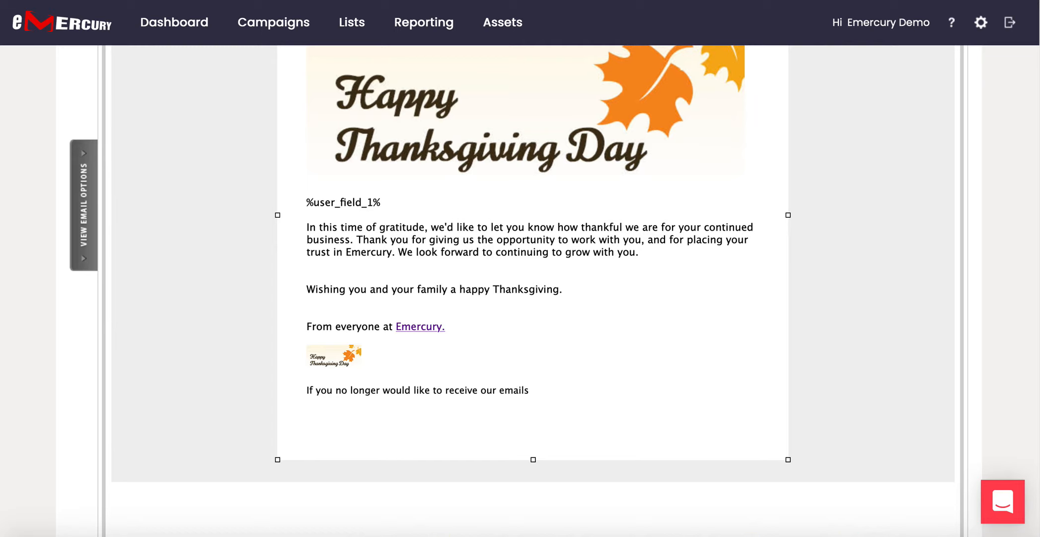
type(" please click here to UNSUBSCRIBE")
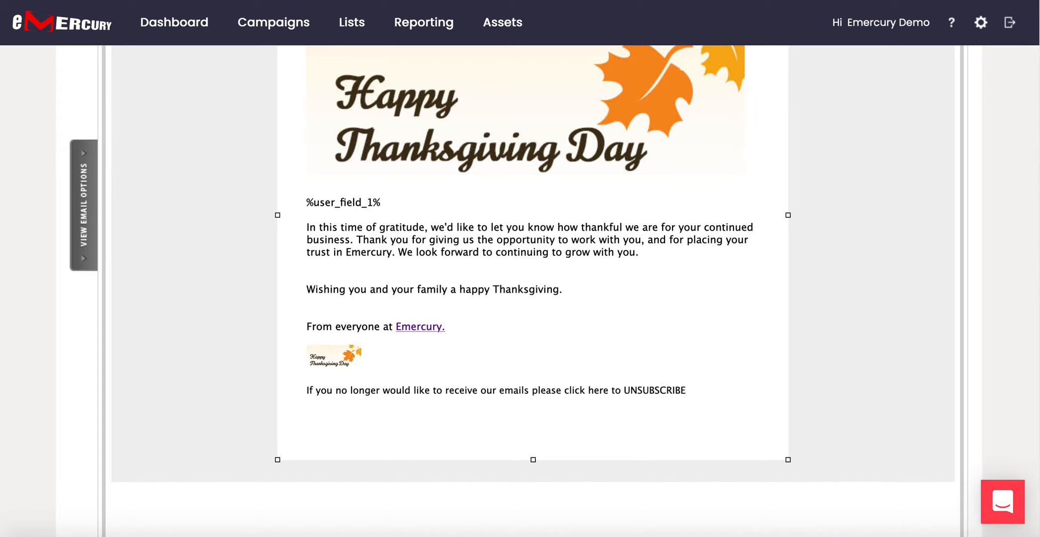
Turn the word UNSUBSCRIBE into the recipient Remove Me Link
left_click_drag(624, 390, 695, 396)
scroll(625, 258, "up", 5)
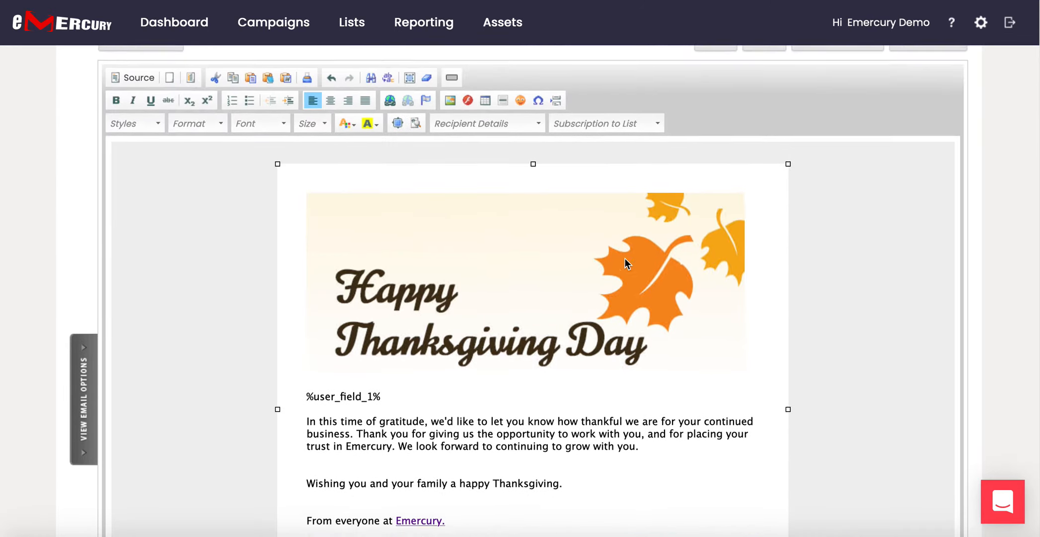
left_click(516, 133)
scroll(495, 197, "down", 4)
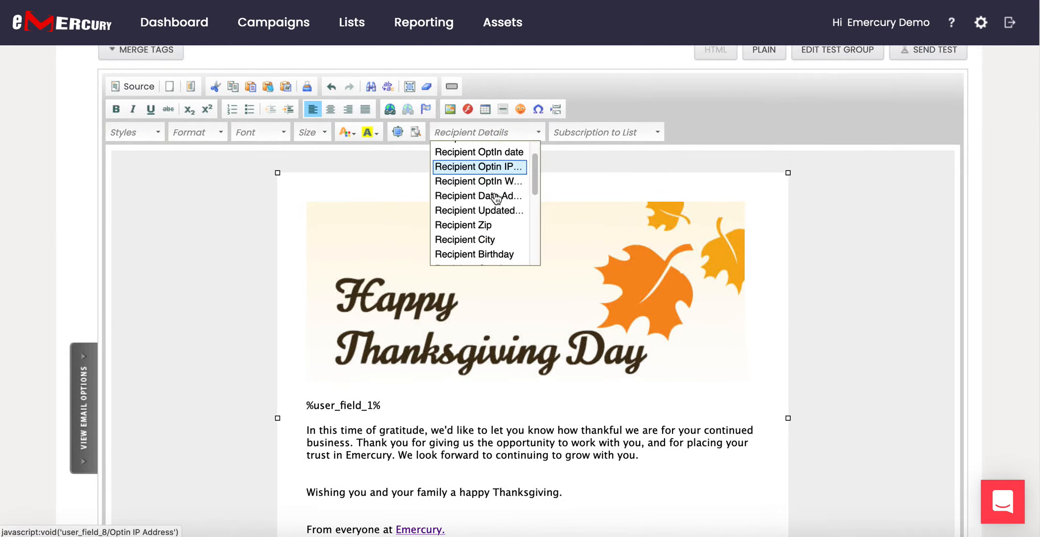
scroll(495, 196, "down", 3)
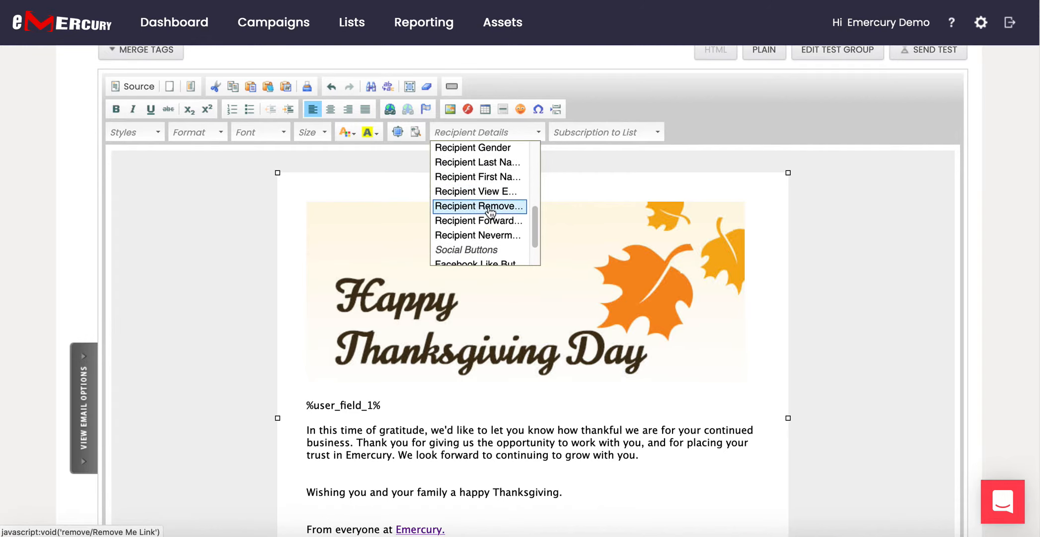
left_click(483, 206)
scroll(561, 274, "down", 4)
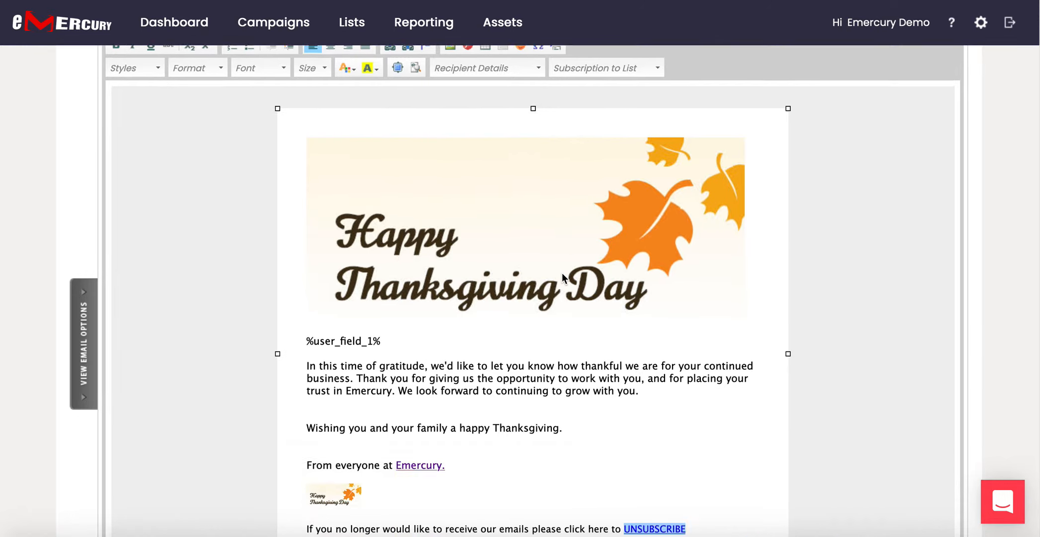
left_click(703, 395)
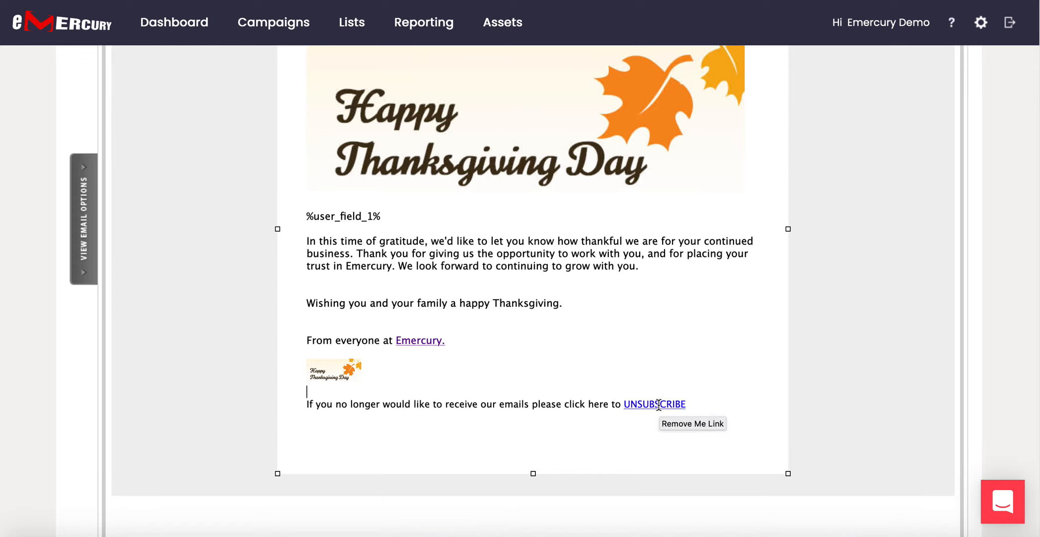
Preview the finished email and close the preview
scroll(658, 403, "up", 5)
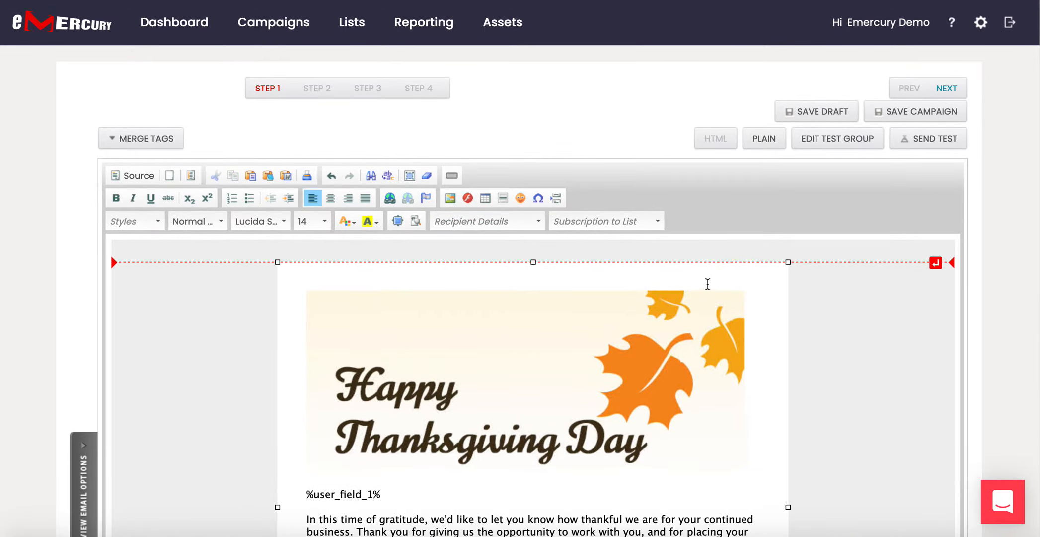
scroll(722, 286, "up", 1)
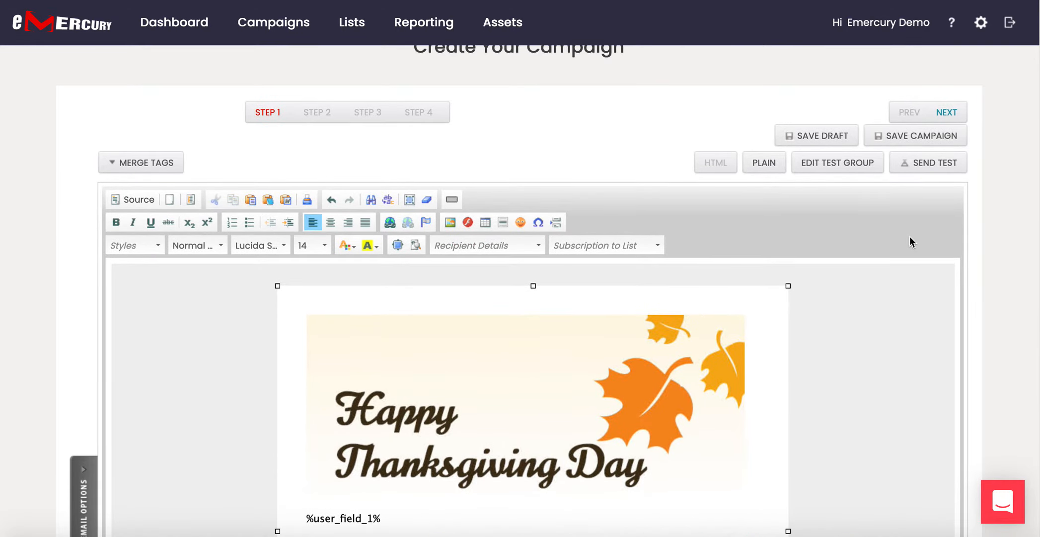
scroll(910, 237, "down", 7)
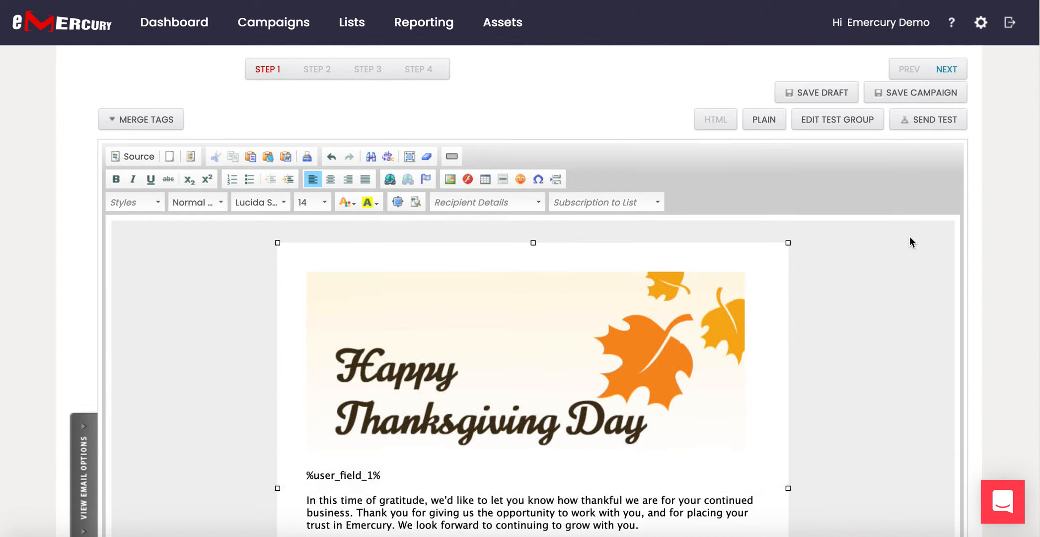
scroll(910, 241, "down", 1)
scroll(909, 238, "up", 5)
scroll(909, 238, "down", 5)
scroll(909, 237, "down", 2)
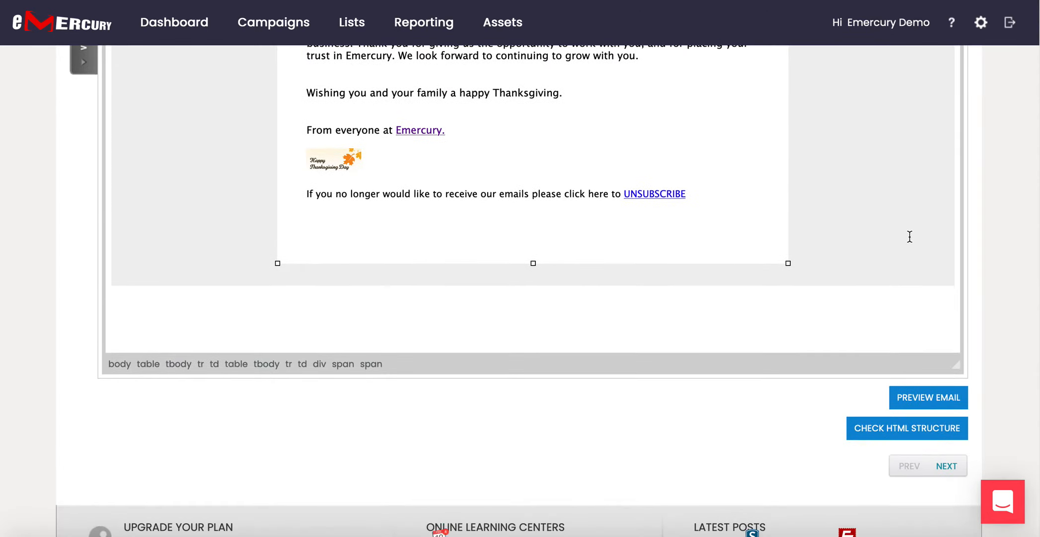
left_click(936, 398)
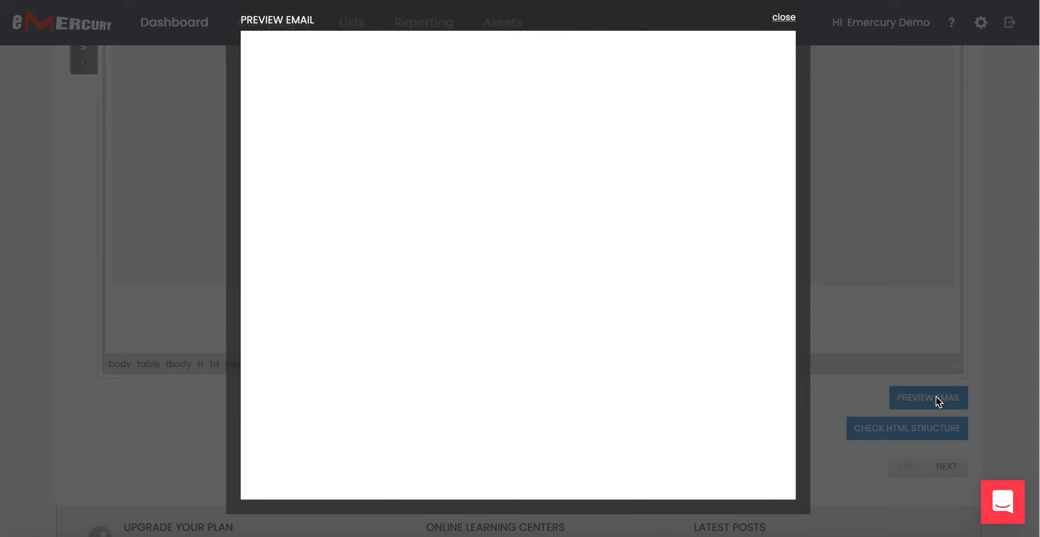
scroll(685, 313, "down", 3)
scroll(685, 313, "up", 3)
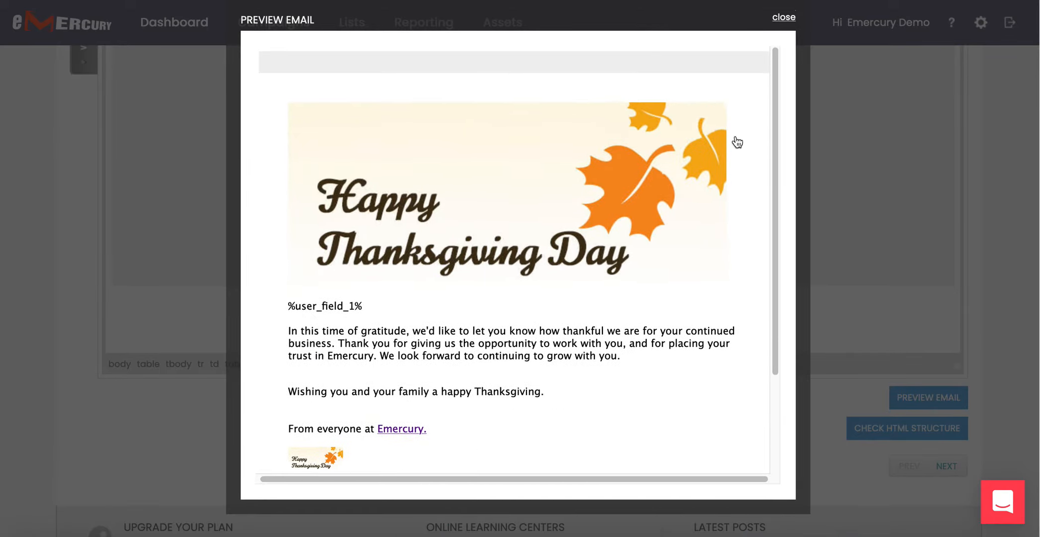
left_click(783, 18)
Check the campaign's HTML structure and close the result
scroll(919, 437, "up", 3)
scroll(920, 439, "down", 2)
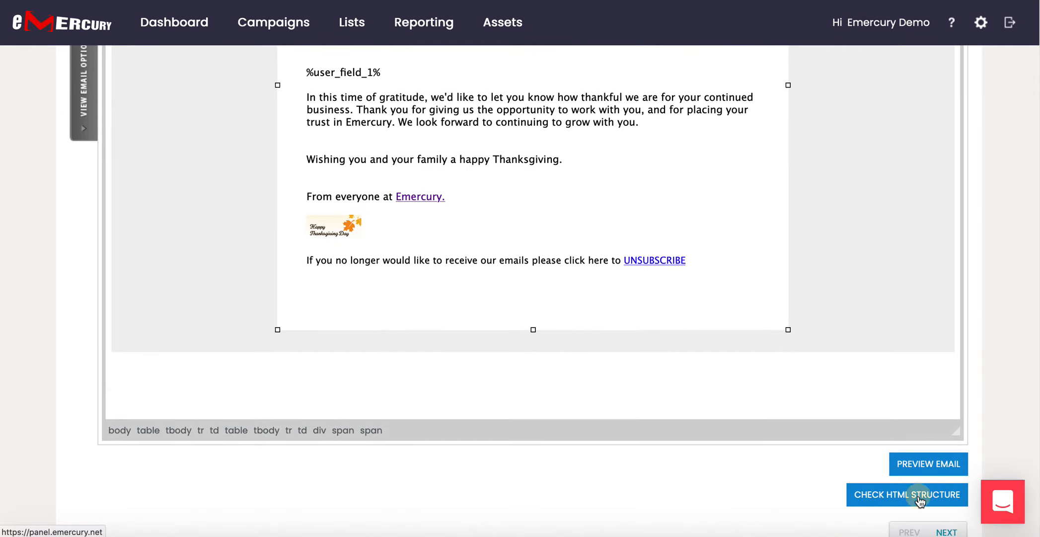
left_click(918, 494)
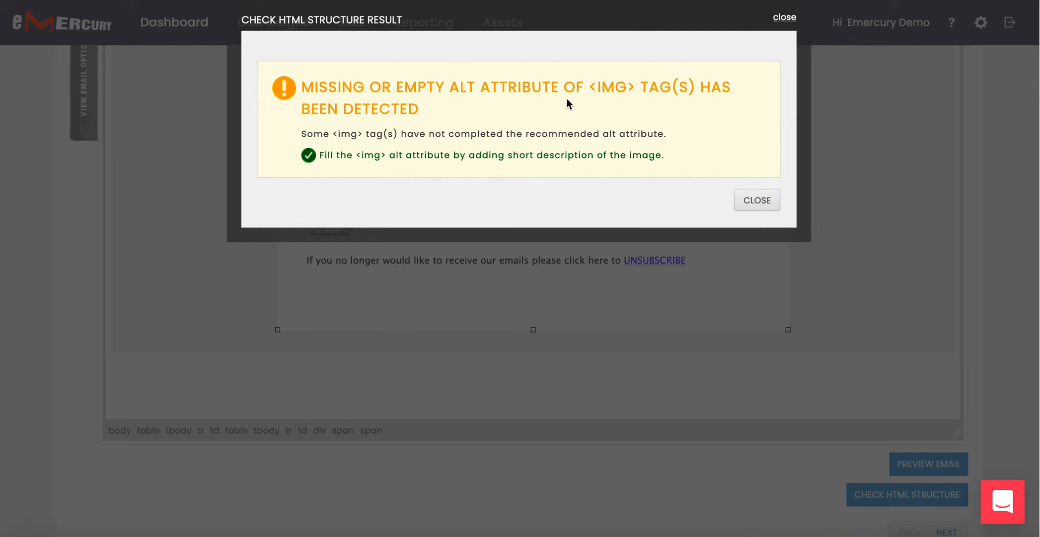
left_click(753, 201)
Give the small Thanksgiving banner image the alternative text "Happy Thanksgiving"
scroll(543, 275, "up", 3)
scroll(544, 275, "down", 1)
double_click(334, 350)
left_click(447, 198)
type("Thanksgiving")
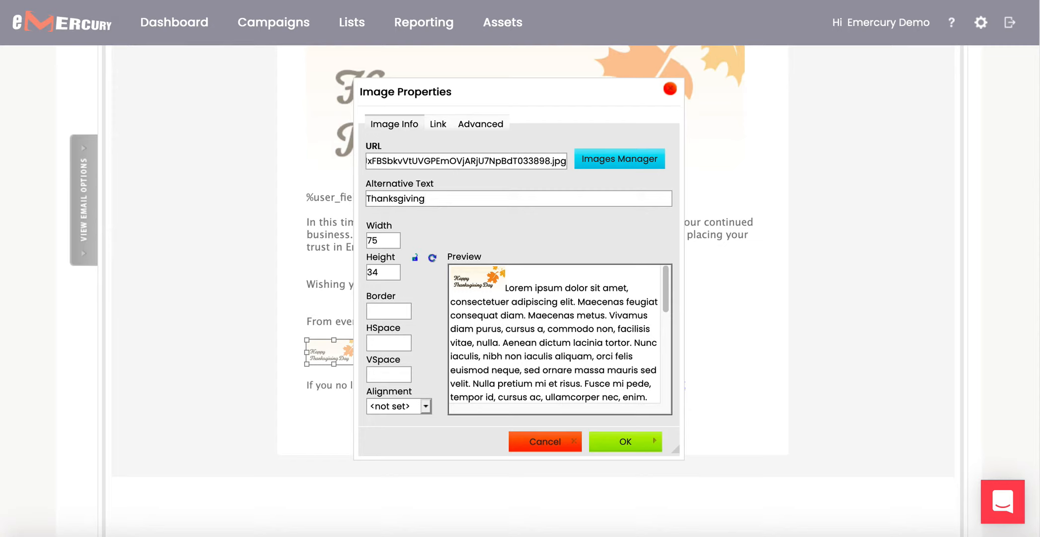
left_click(367, 198)
type("Happy")
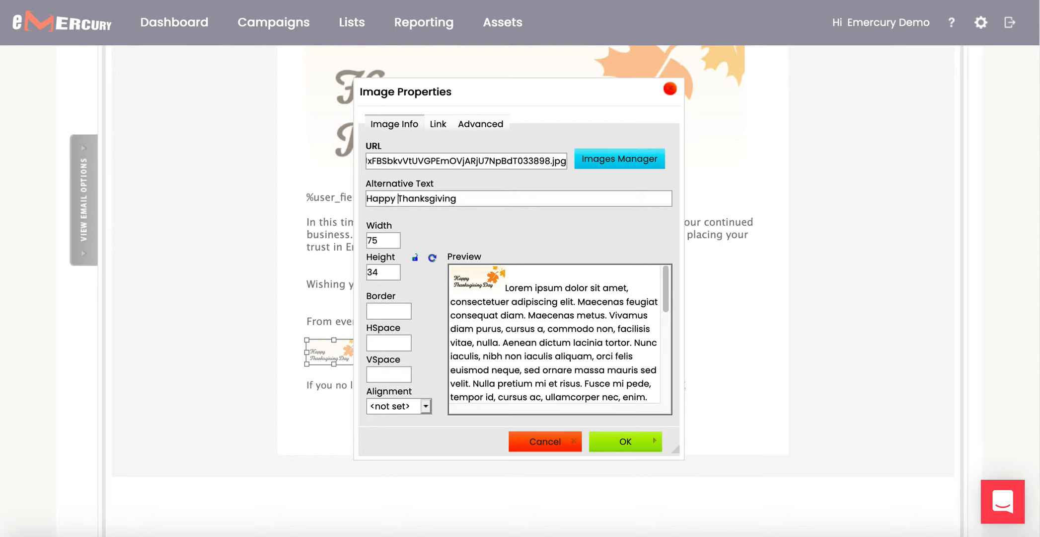
left_click(637, 441)
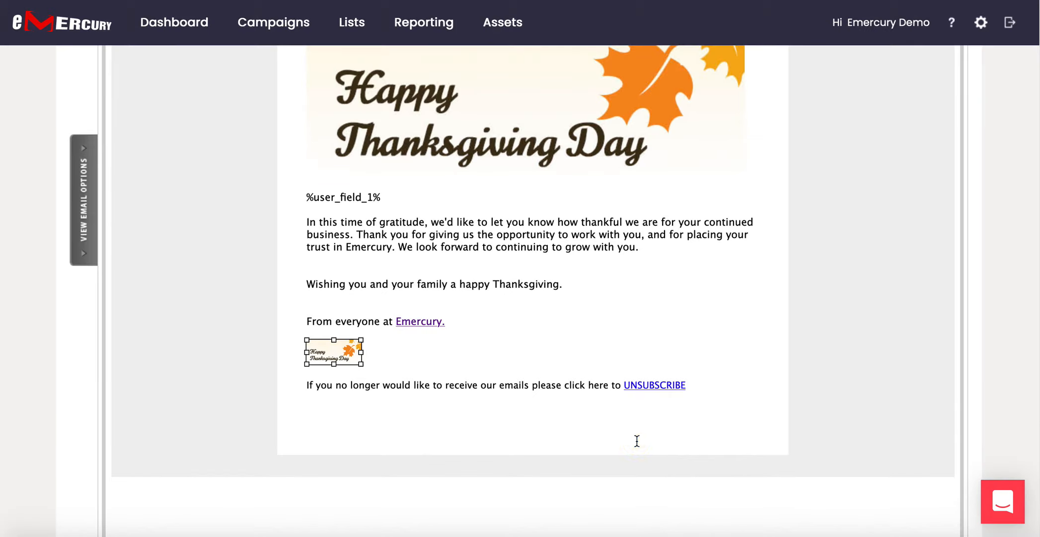
Run the HTML structure check again and save the campaign
scroll(766, 346, "down", 3)
left_click(890, 445)
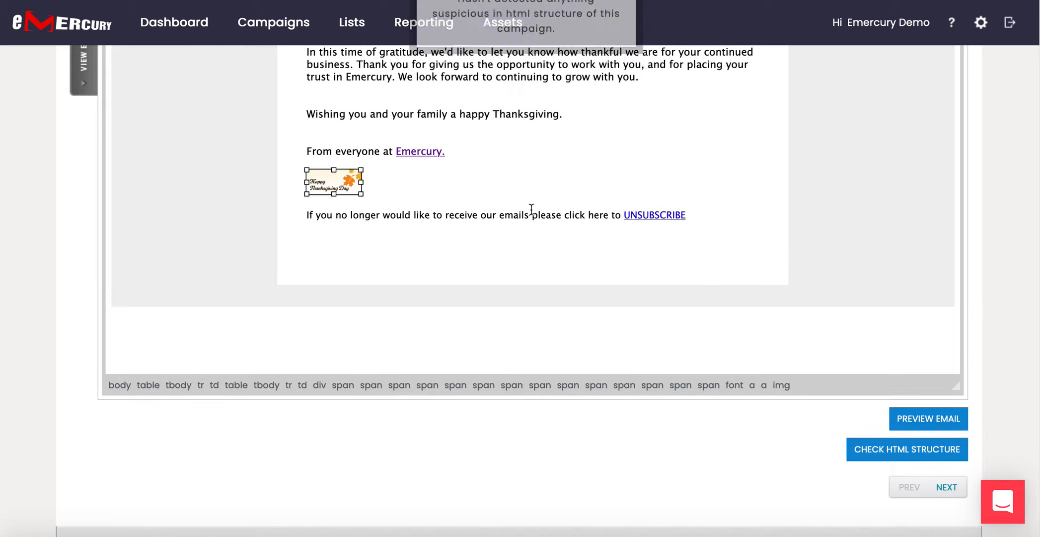
scroll(531, 208, "up", 7)
scroll(532, 211, "up", 3)
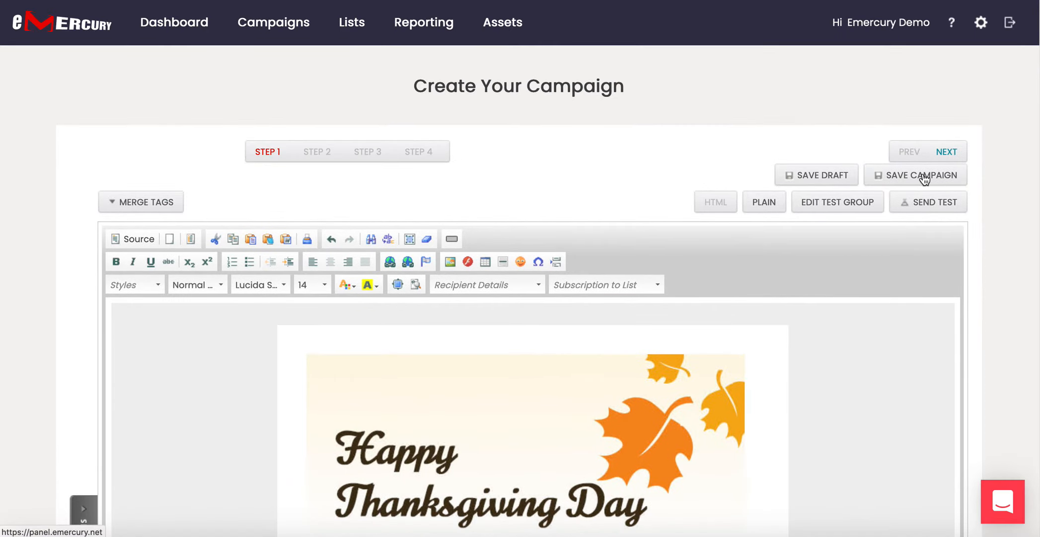
left_click(924, 179)
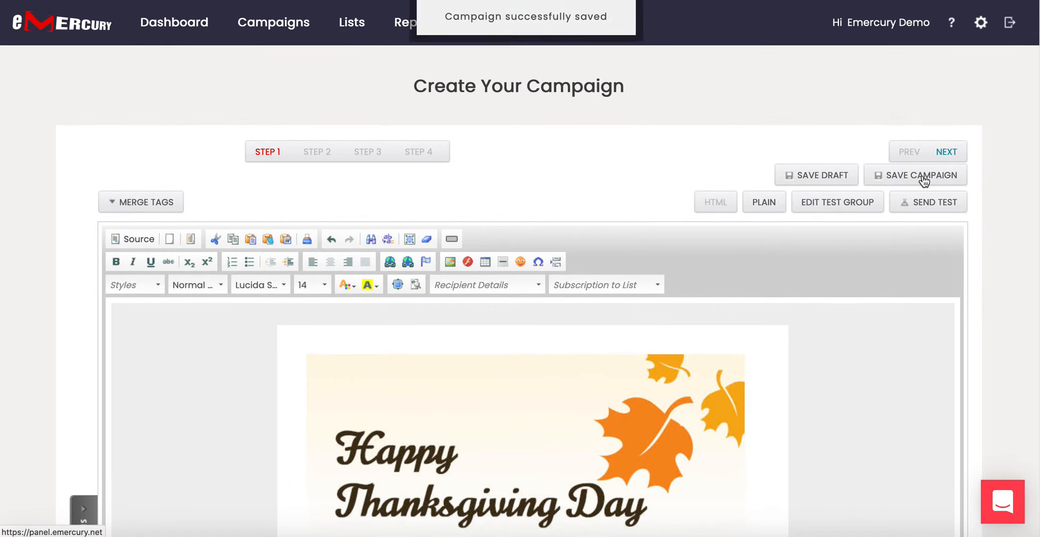
Start editing the test group and choose Holiday Announcements as the required message category
left_click(849, 206)
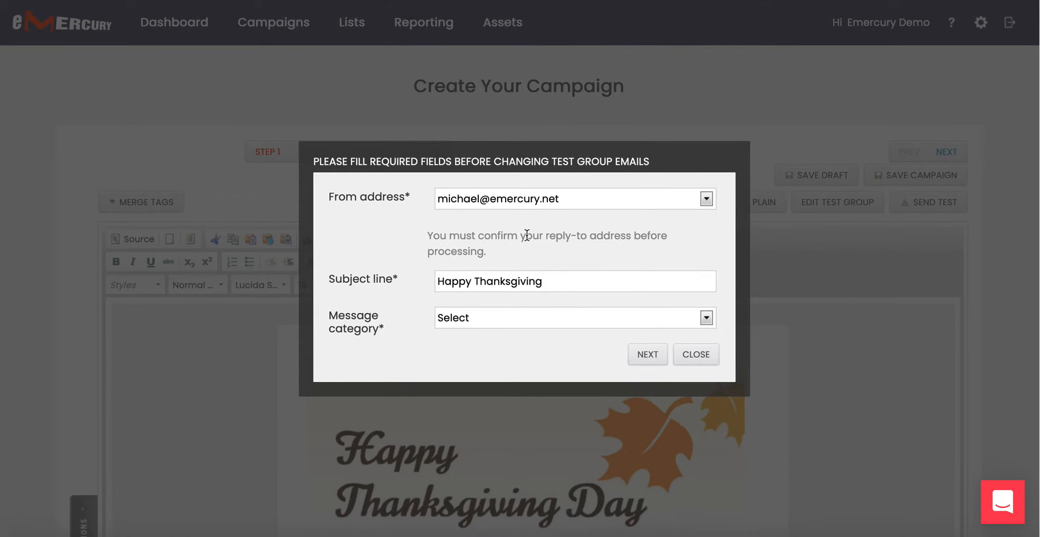
left_click(550, 320)
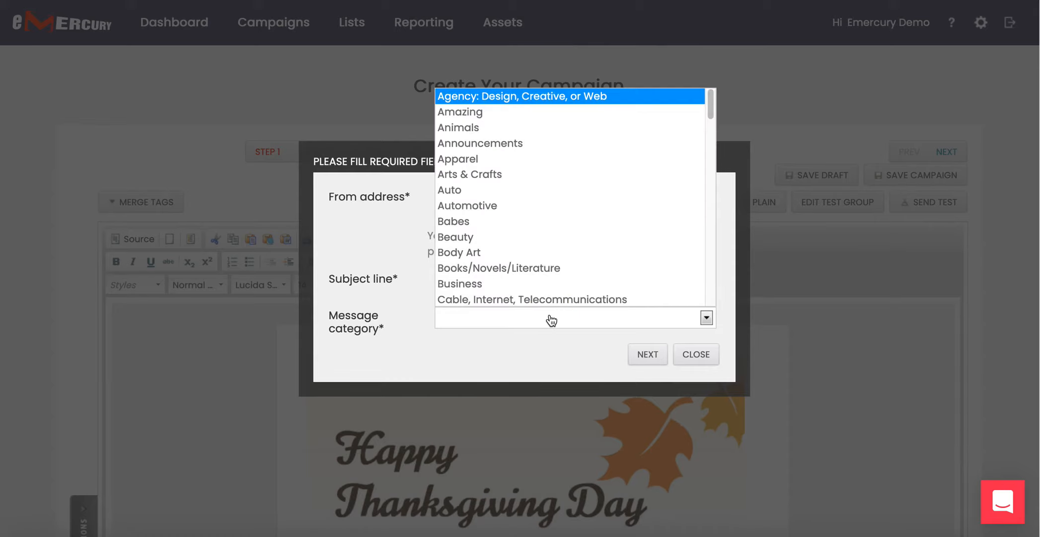
scroll(578, 171, "down", 8)
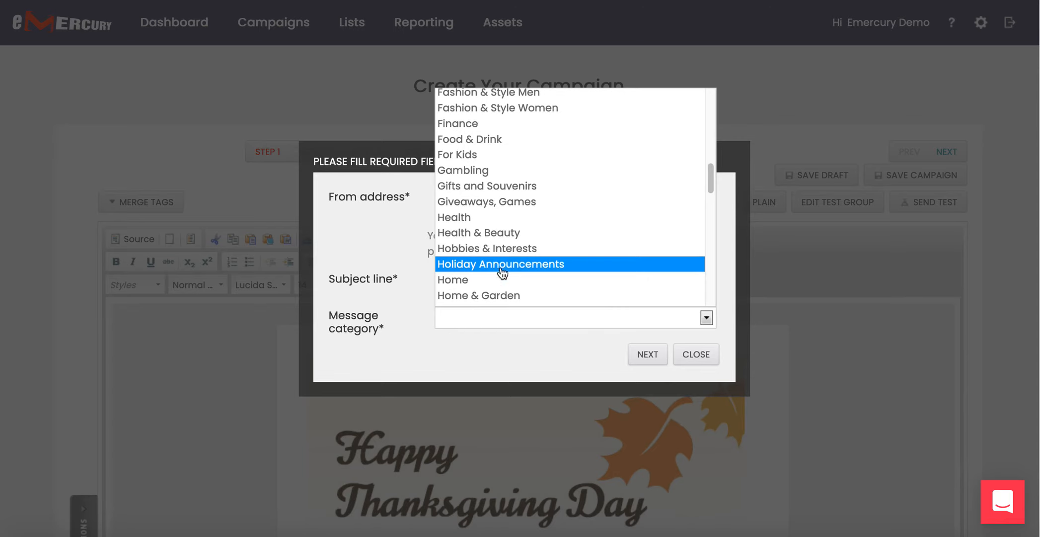
left_click(501, 266)
Continue to the test recipients, select the first listed address, and save and send the test email
left_click(648, 361)
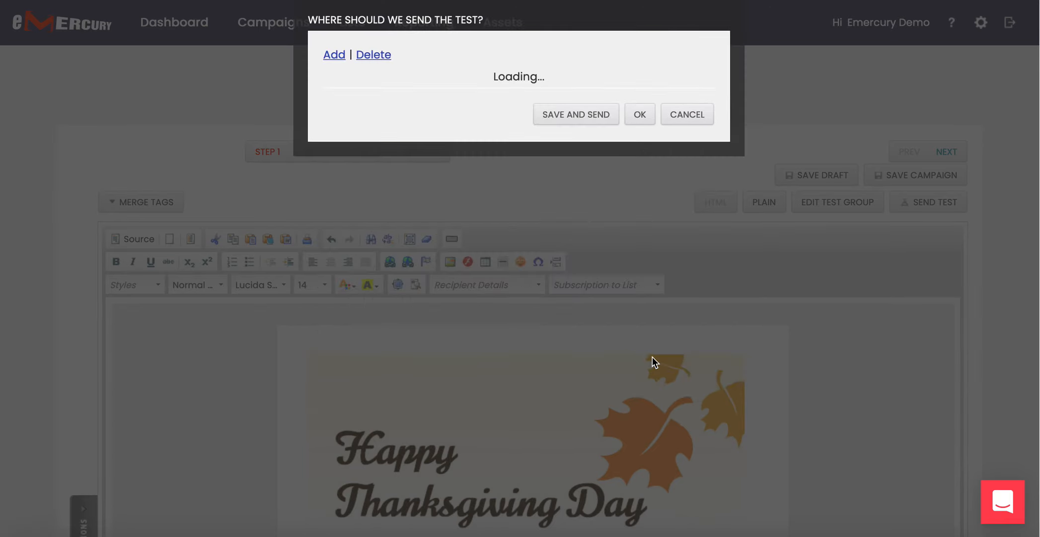
left_click(336, 75)
left_click(584, 117)
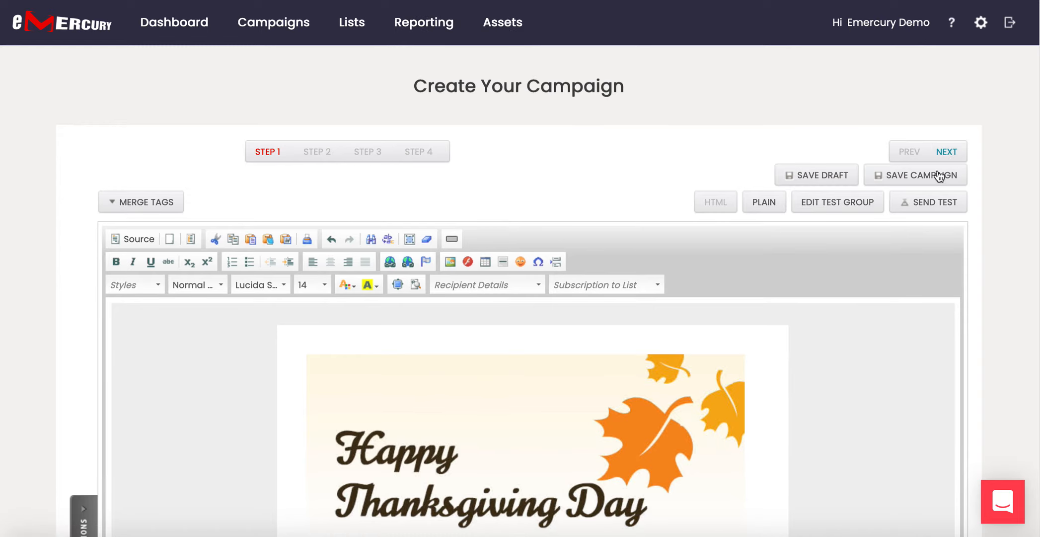
Advance to step 2 of the campaign and set its message category to Holiday Announcements
left_click(951, 154)
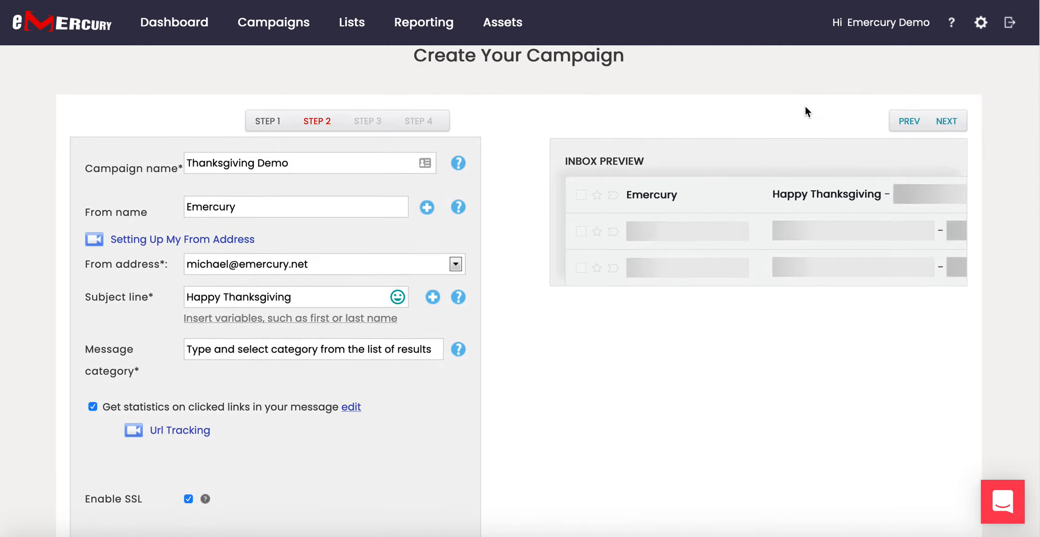
left_click(361, 268)
left_click(362, 269)
left_click(269, 352)
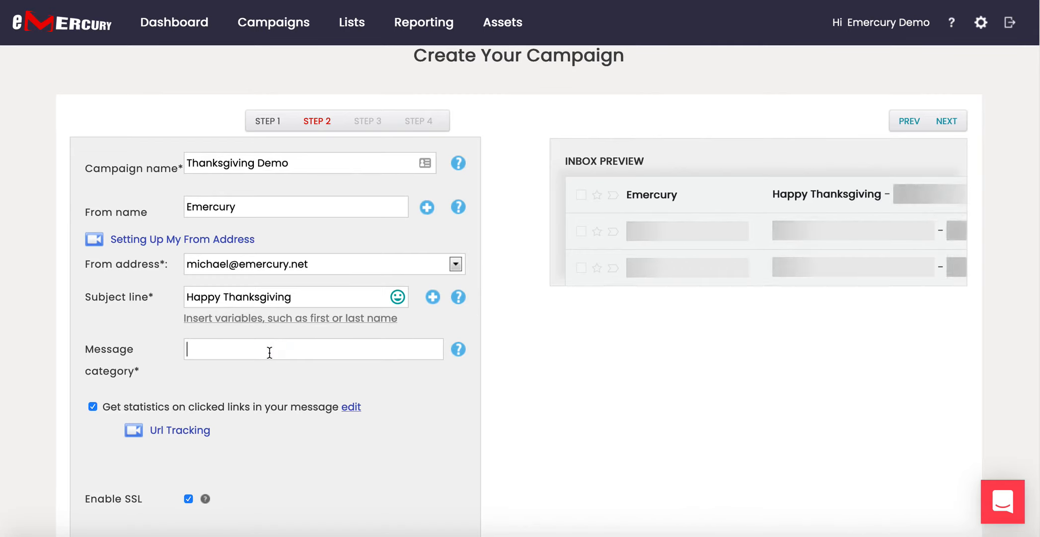
type("Holida")
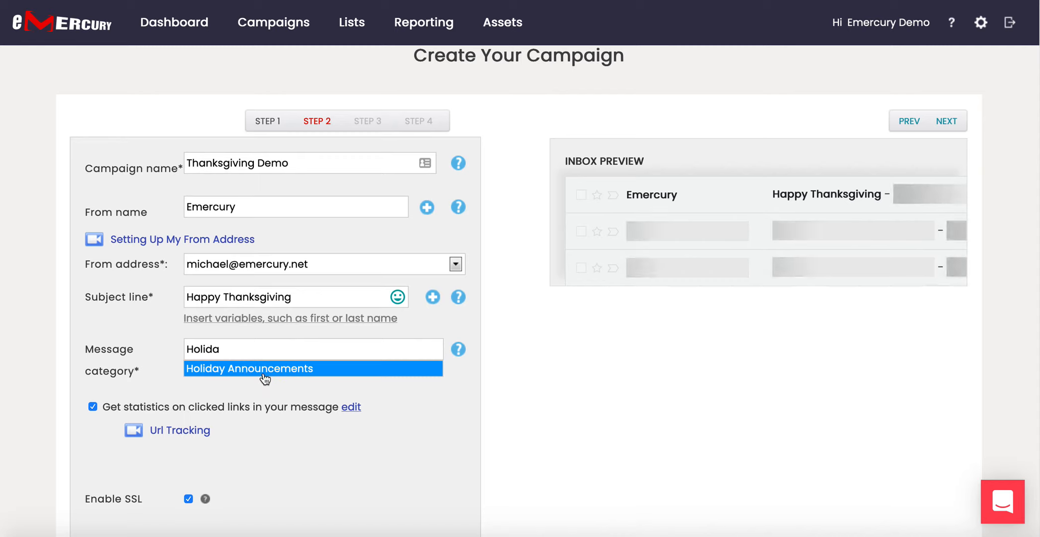
left_click(282, 368)
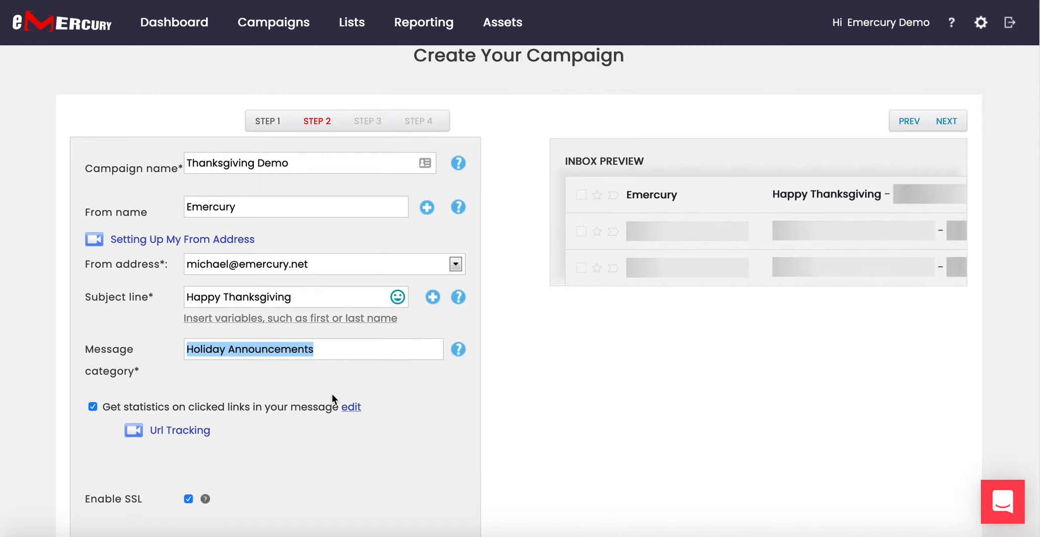
Turn on click tracking for all links in the message and save the link selection
mouse_move(460, 350)
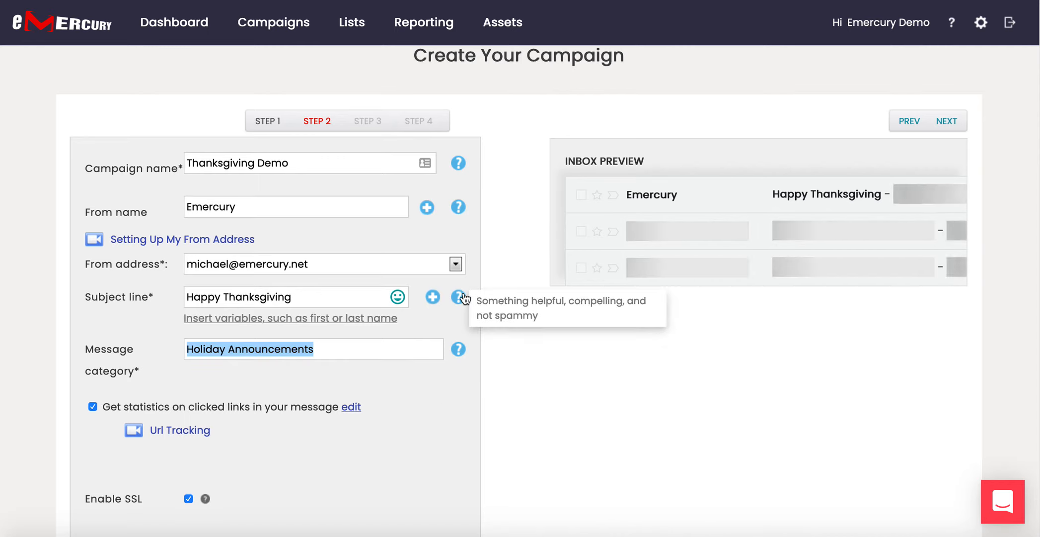
mouse_move(463, 208)
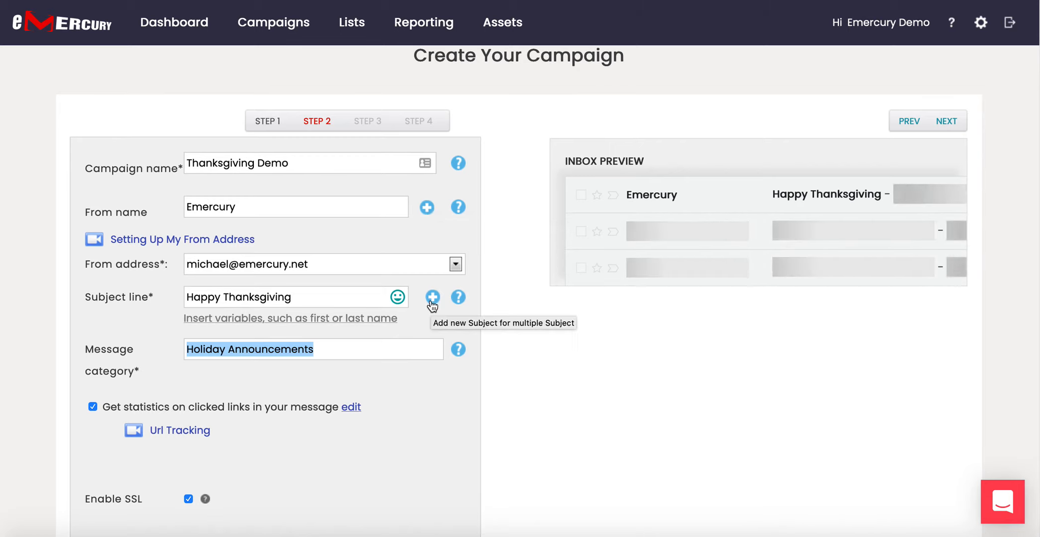
scroll(412, 393, "down", 1)
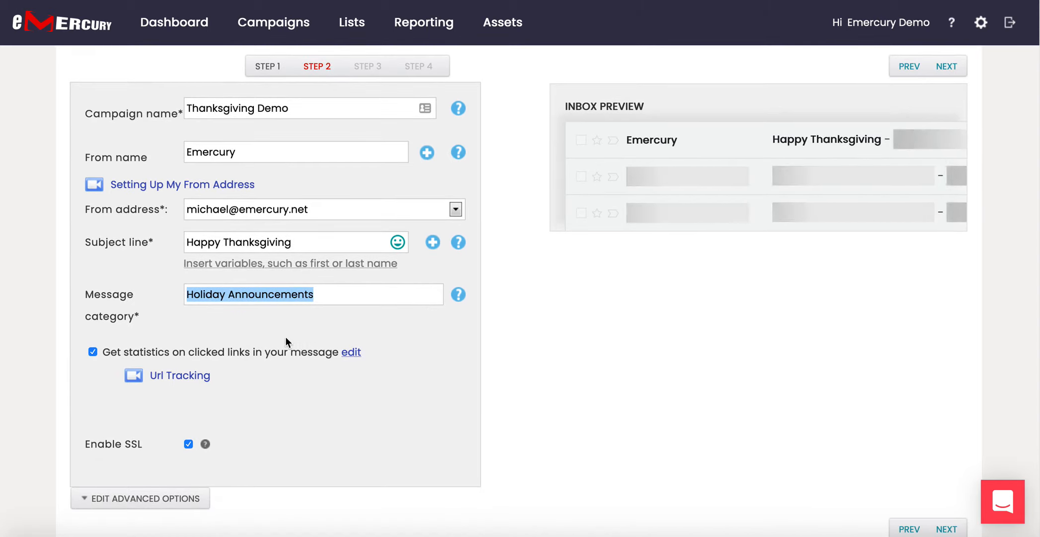
left_click(357, 352)
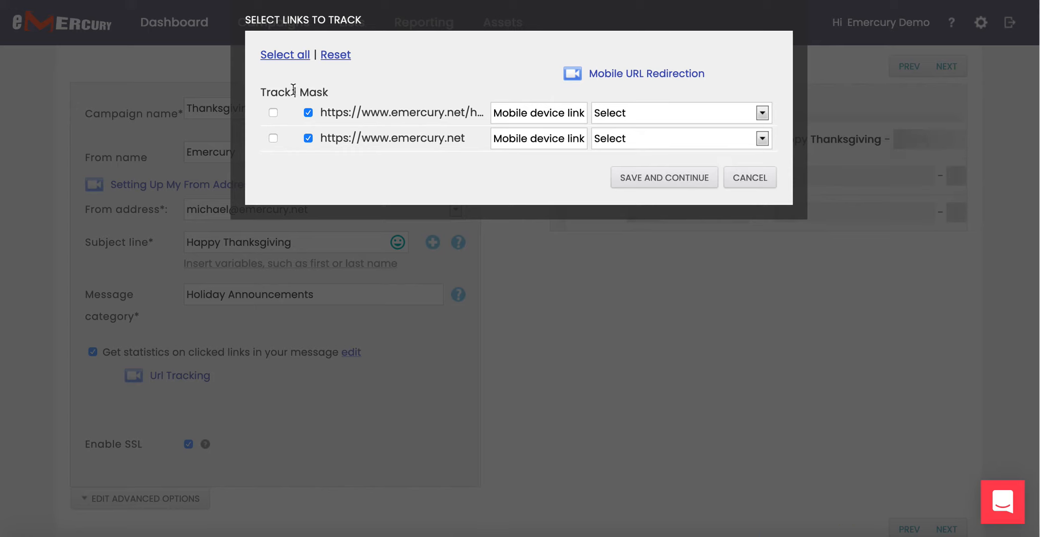
left_click(296, 57)
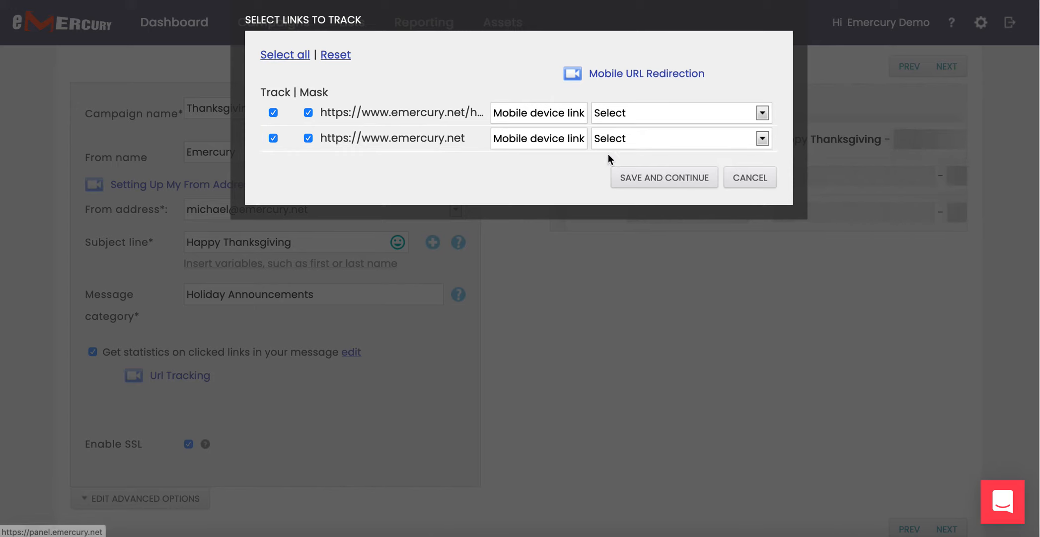
left_click(662, 178)
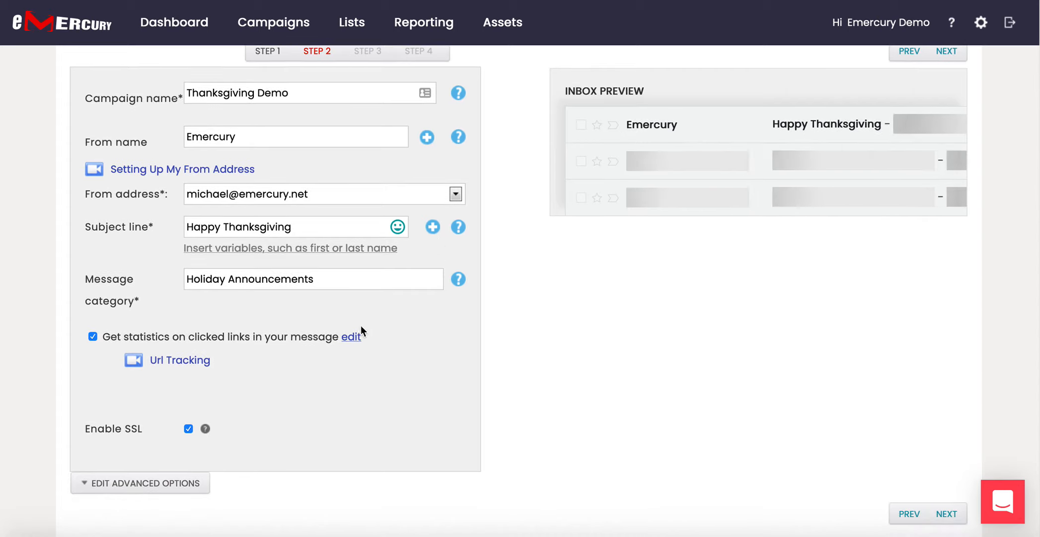
Assign the Holiday Announcements category to both tracked emercury.net links and save the tracking settings
left_click(353, 337)
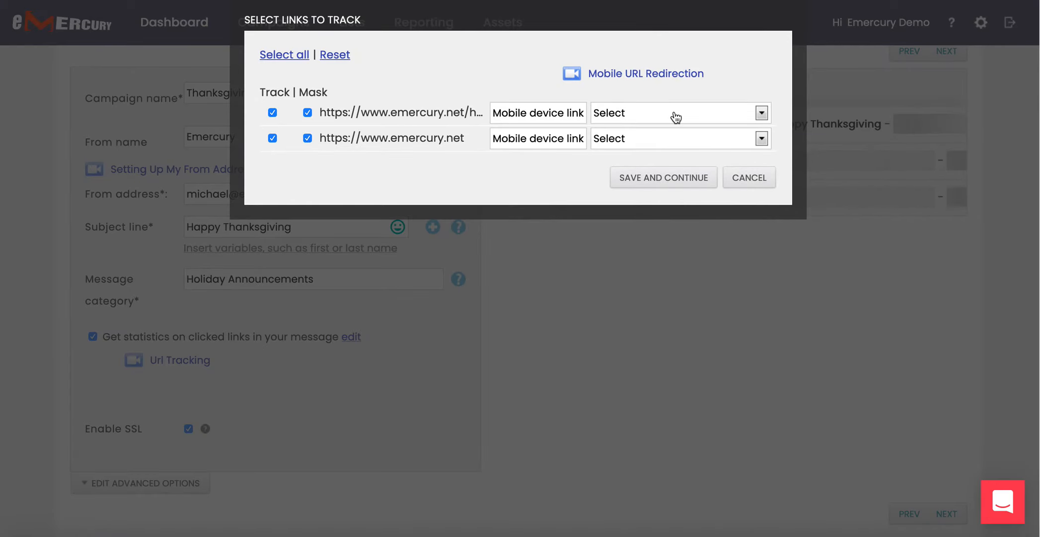
left_click(675, 113)
scroll(659, 189, "down", 4)
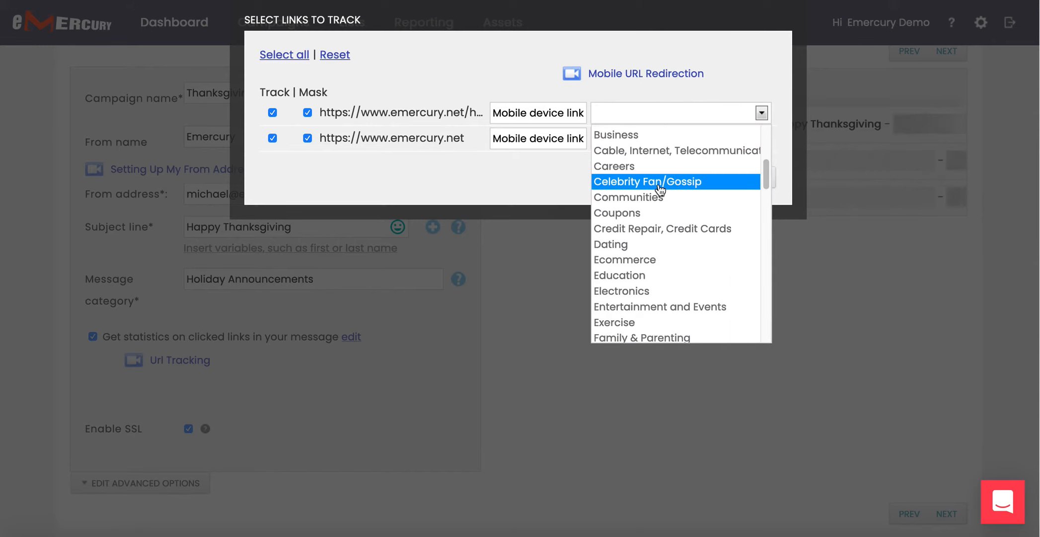
scroll(659, 191, "down", 6)
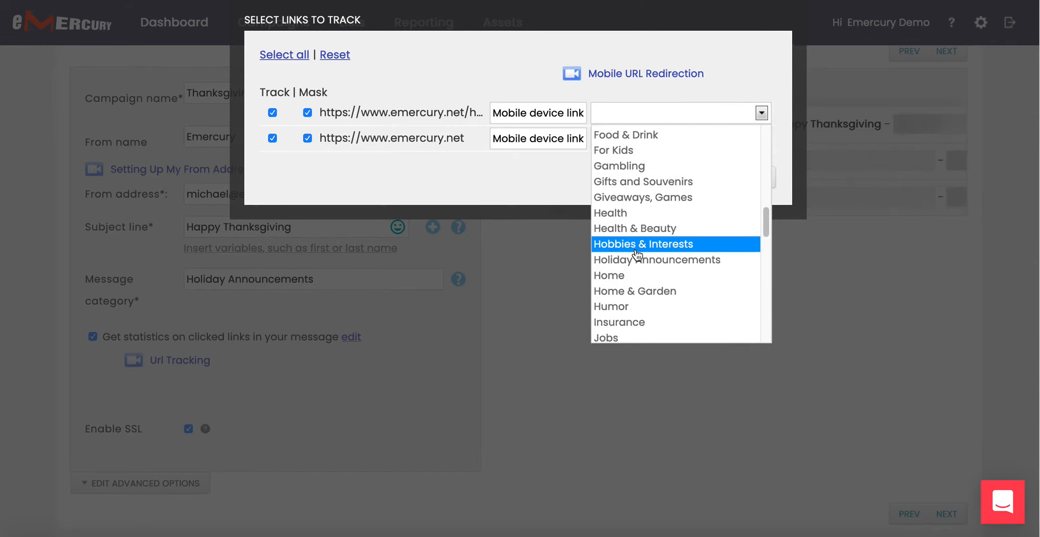
left_click(641, 260)
left_click(649, 139)
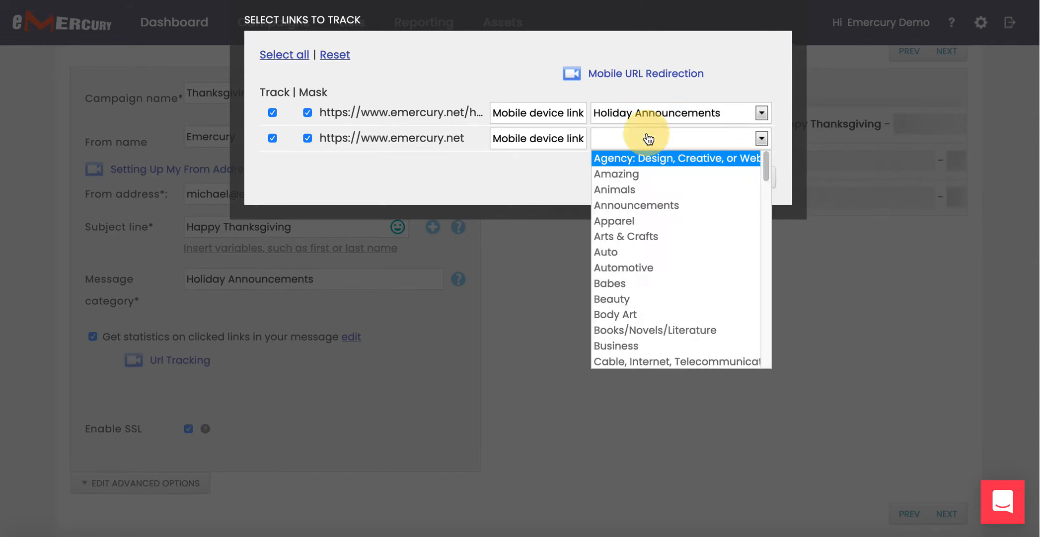
scroll(661, 217, "down", 10)
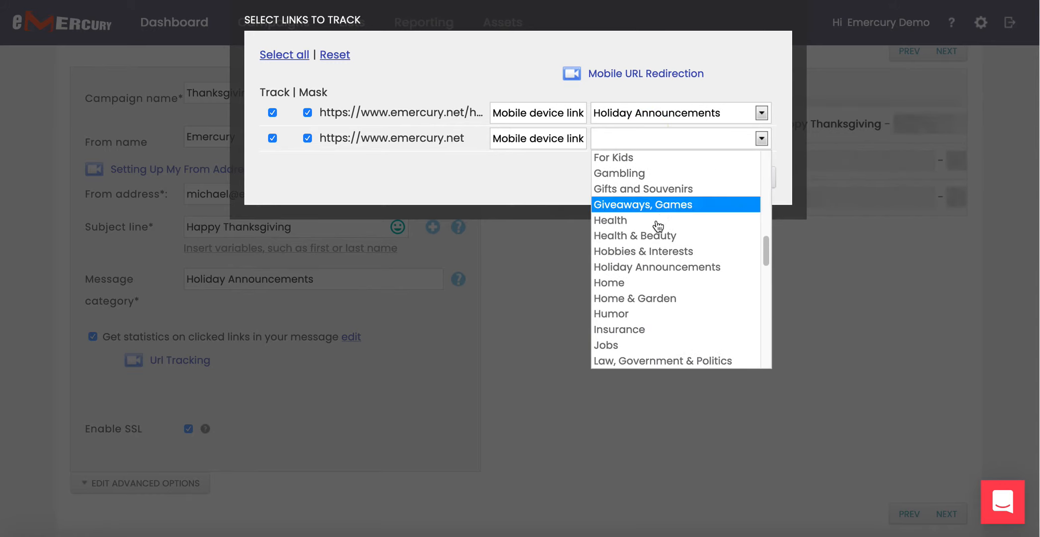
left_click(659, 266)
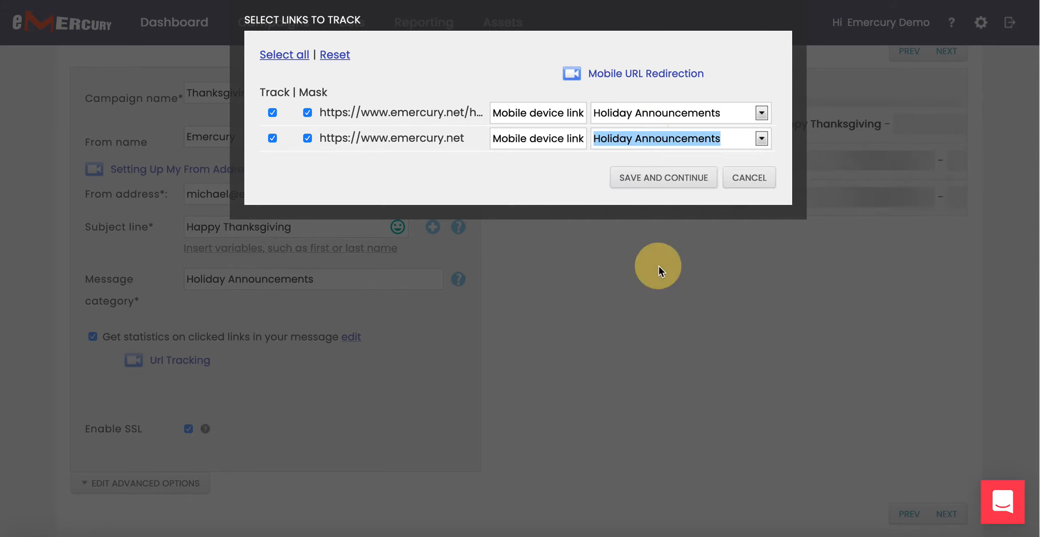
left_click(679, 179)
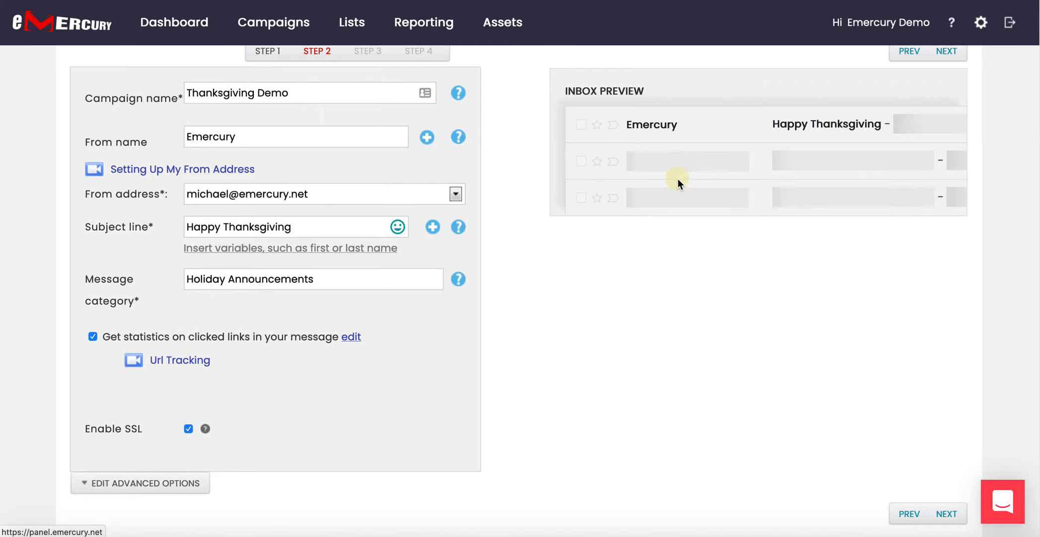
Expand the campaign's advanced options and review the reminder, list, forwarding, analytics and delivery stop settings
scroll(448, 314, "down", 1)
scroll(449, 315, "down", 4)
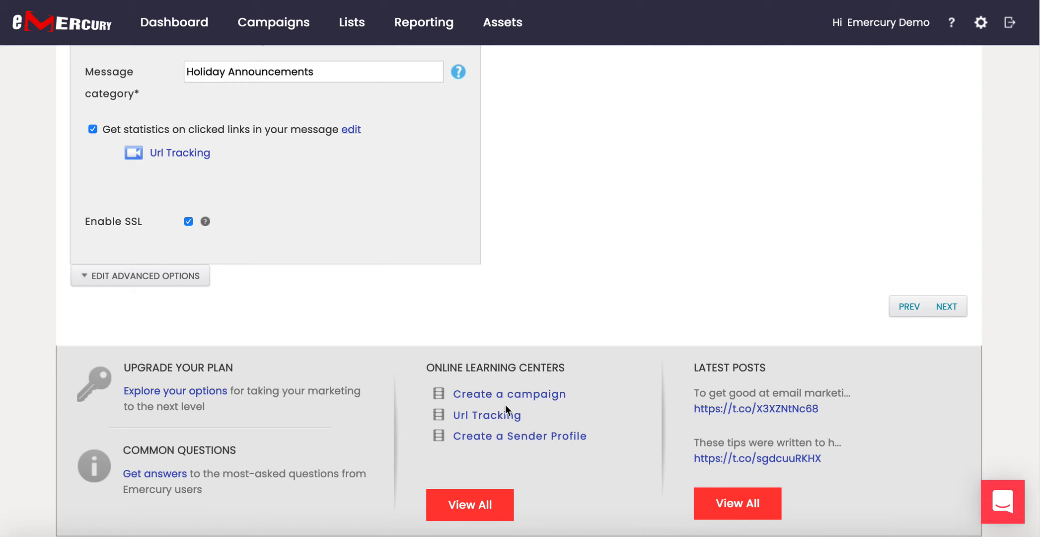
scroll(472, 320, "up", 1)
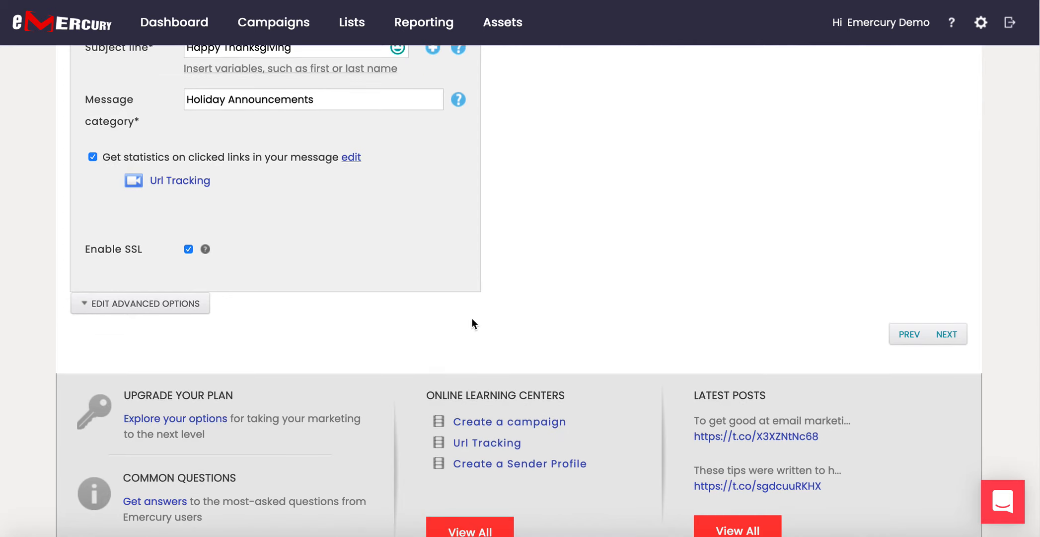
left_click(189, 306)
scroll(315, 248, "down", 5)
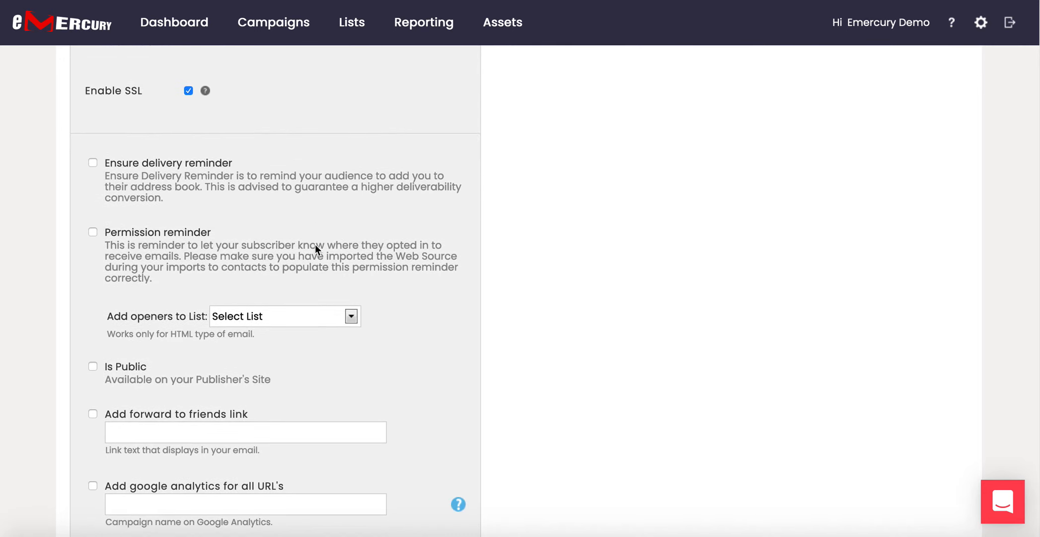
scroll(315, 248, "down", 3)
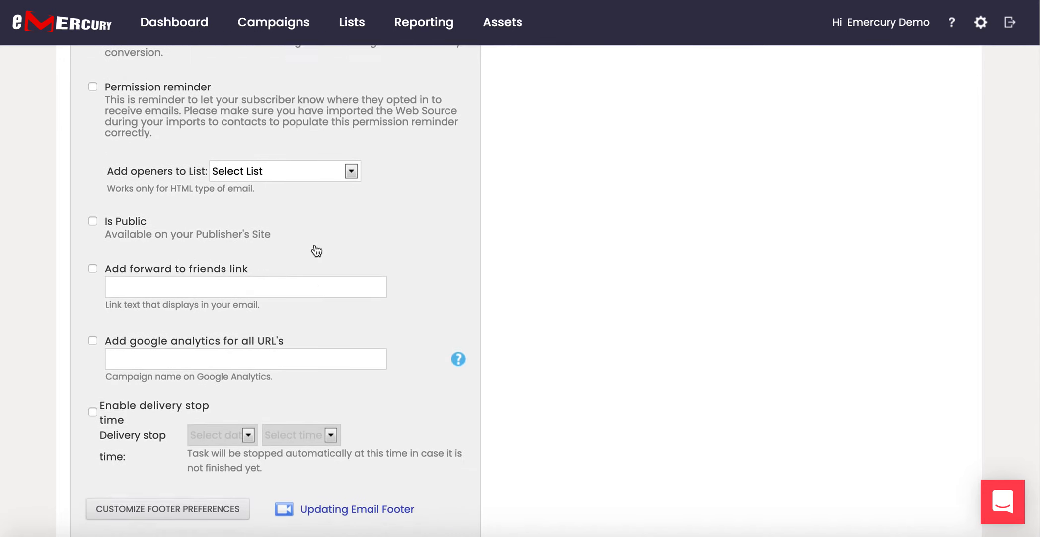
scroll(317, 251, "down", 1)
scroll(315, 244, "up", 3)
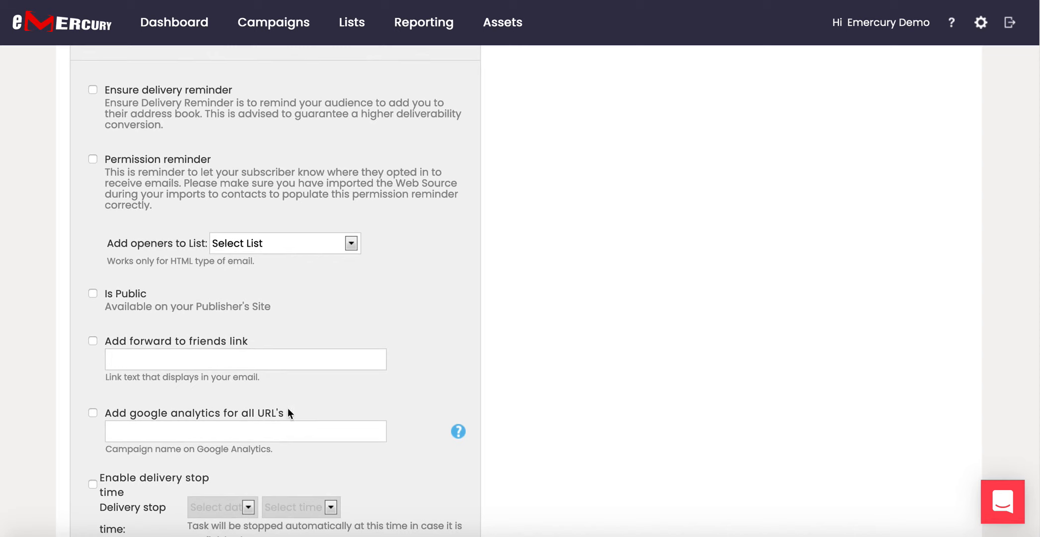
Enable Google Analytics for all URLs with the campaign name "Thanksgiving Demo"
left_click(93, 413)
left_click(135, 430)
scroll(138, 434, "up", 5)
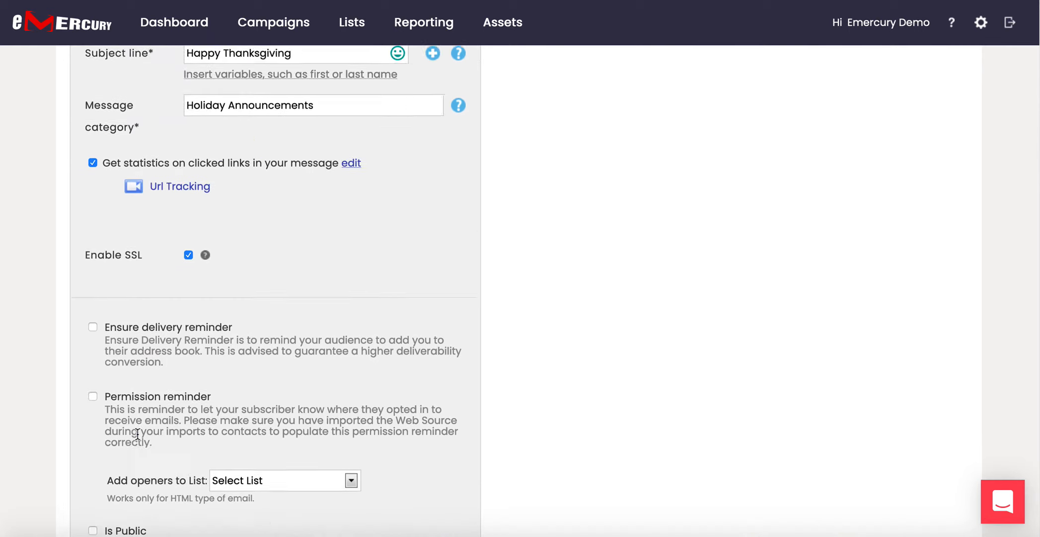
scroll(137, 434, "up", 3)
scroll(137, 435, "down", 6)
scroll(138, 433, "down", 2)
type("Tan")
type("hanks")
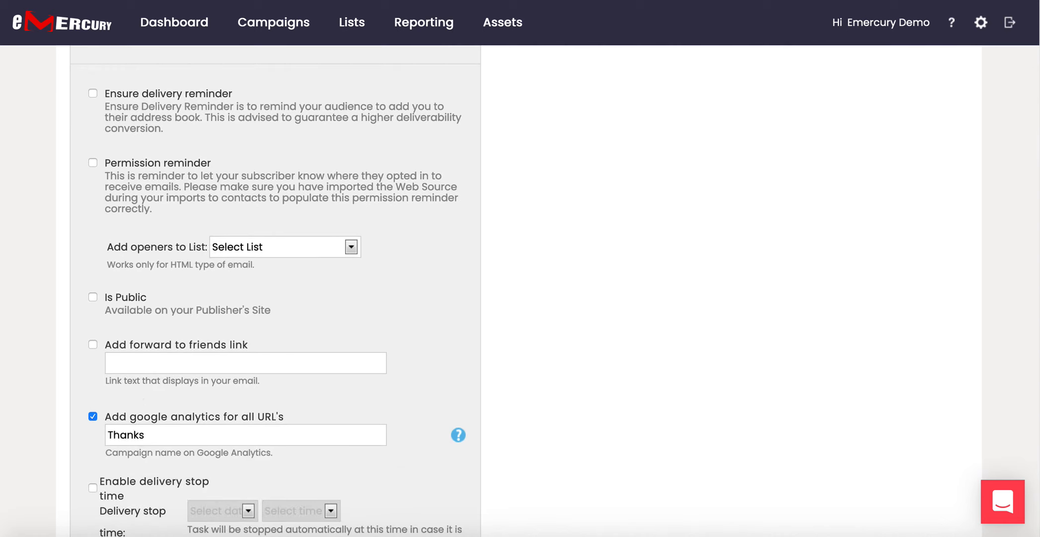
type("giving Demo")
scroll(305, 315, "up", 1)
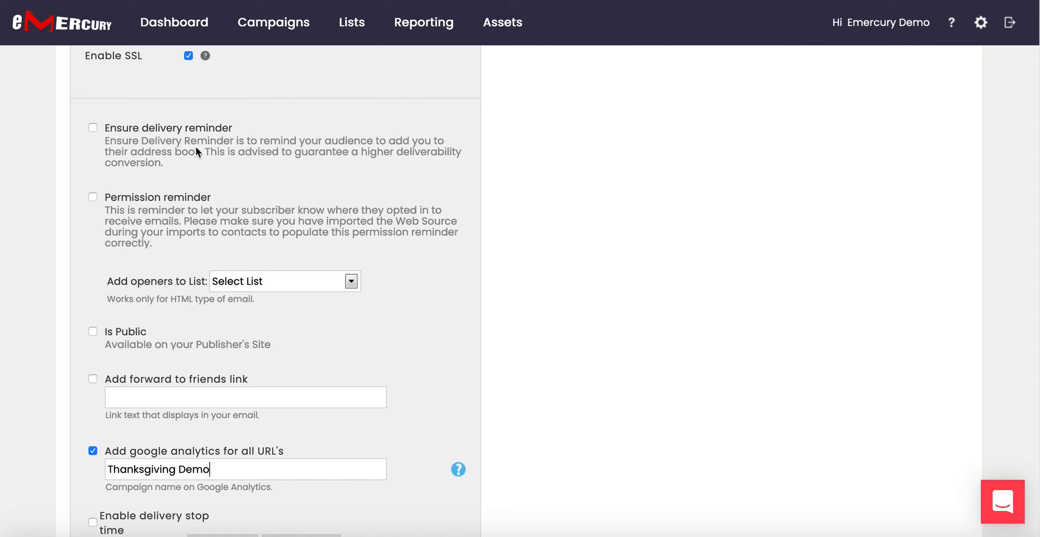
scroll(196, 149, "down", 5)
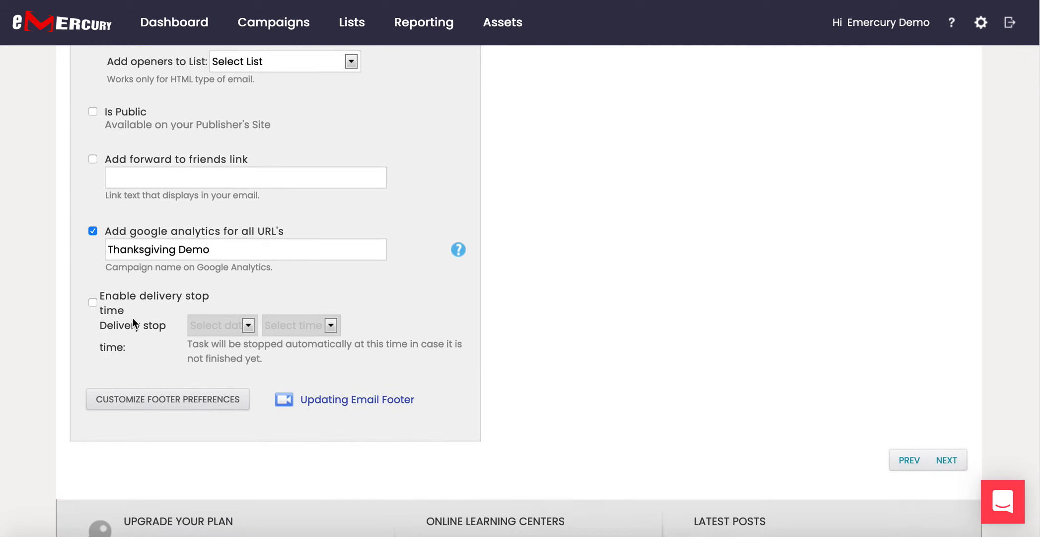
scroll(140, 332, "down", 1)
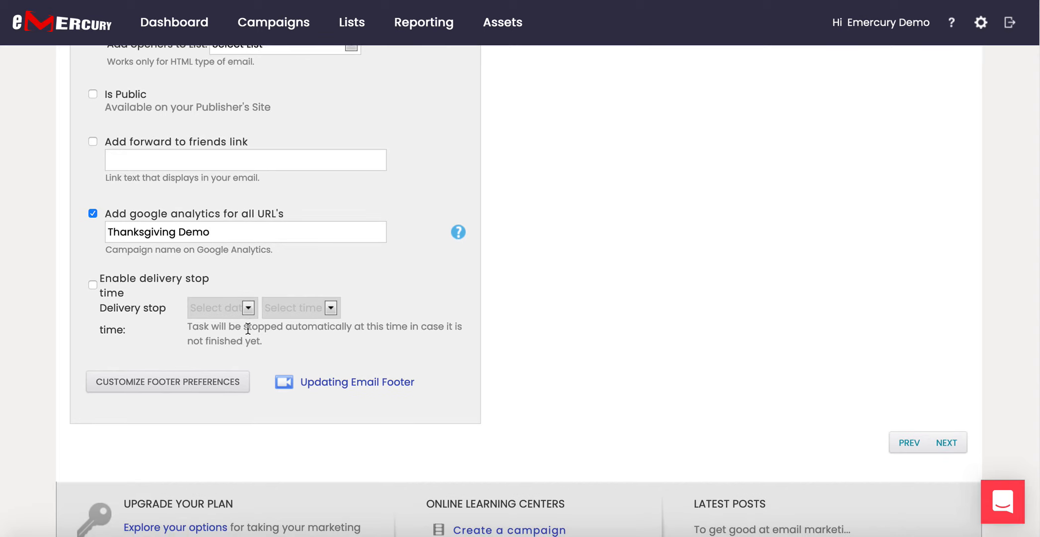
Insert a turkey emoji at the end of the "Happy Thanksgiving" subject line
scroll(248, 329, "up", 15)
scroll(248, 328, "up", 2)
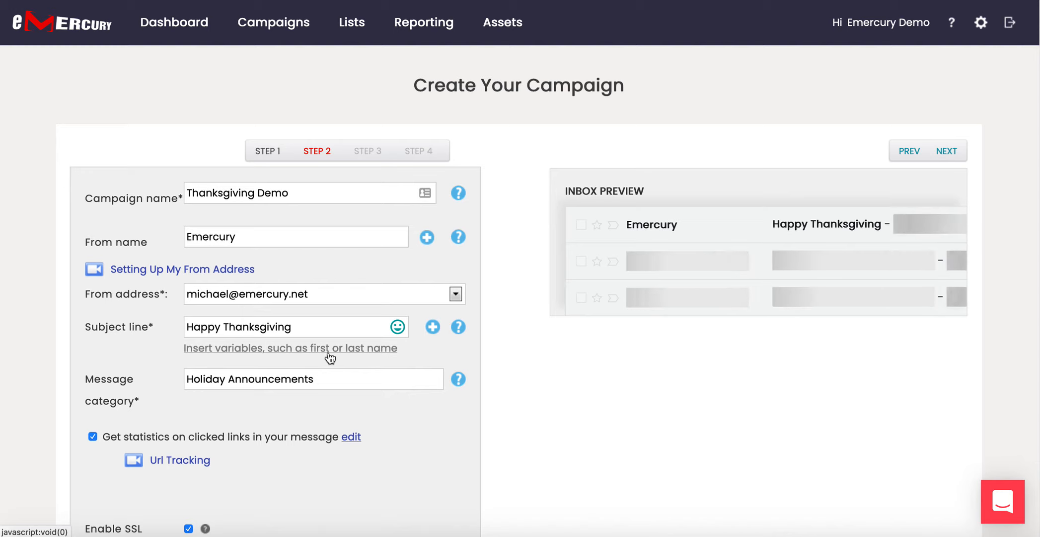
left_click(398, 328)
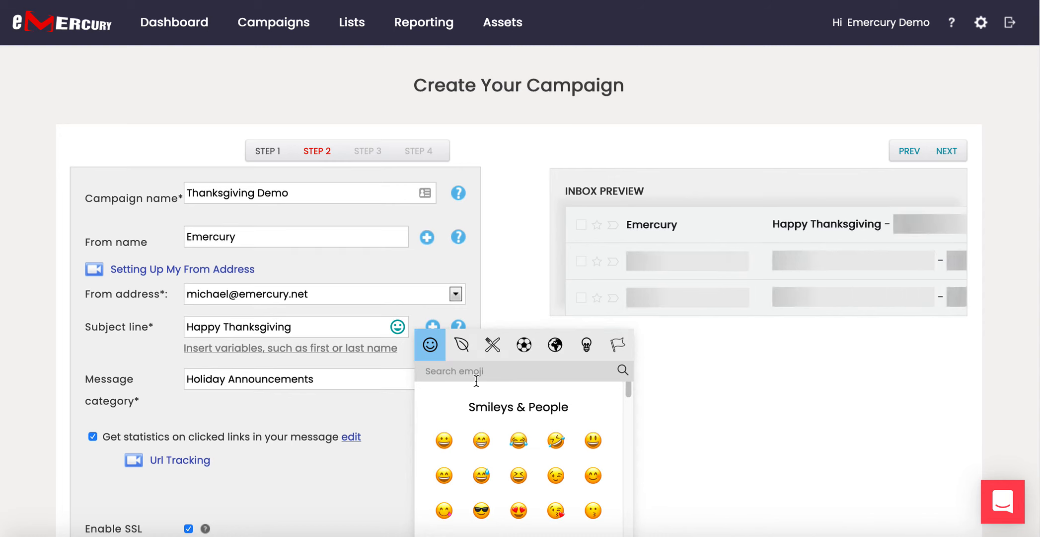
scroll(413, 345, "down", 3)
scroll(478, 386, "down", 10)
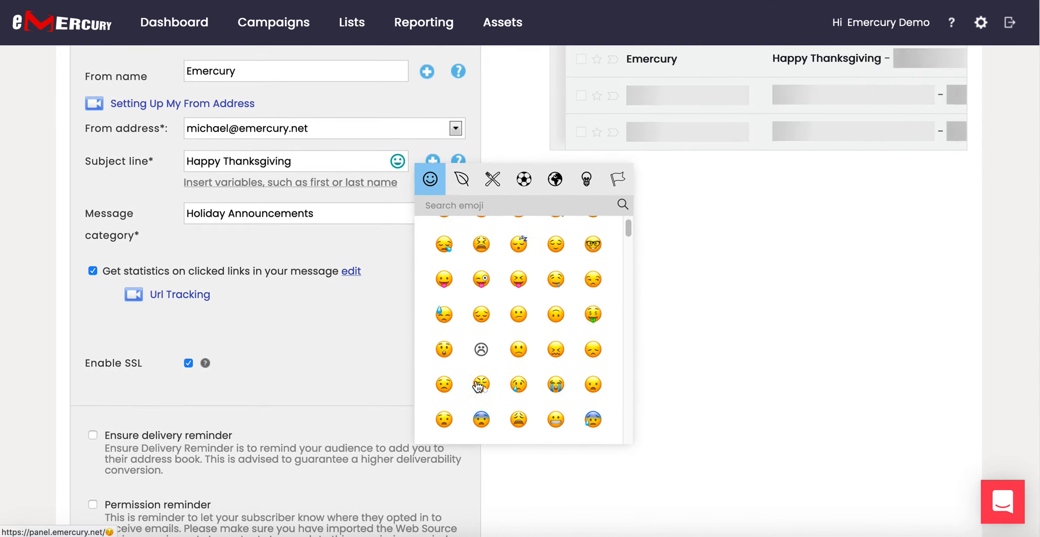
scroll(478, 385, "down", 10)
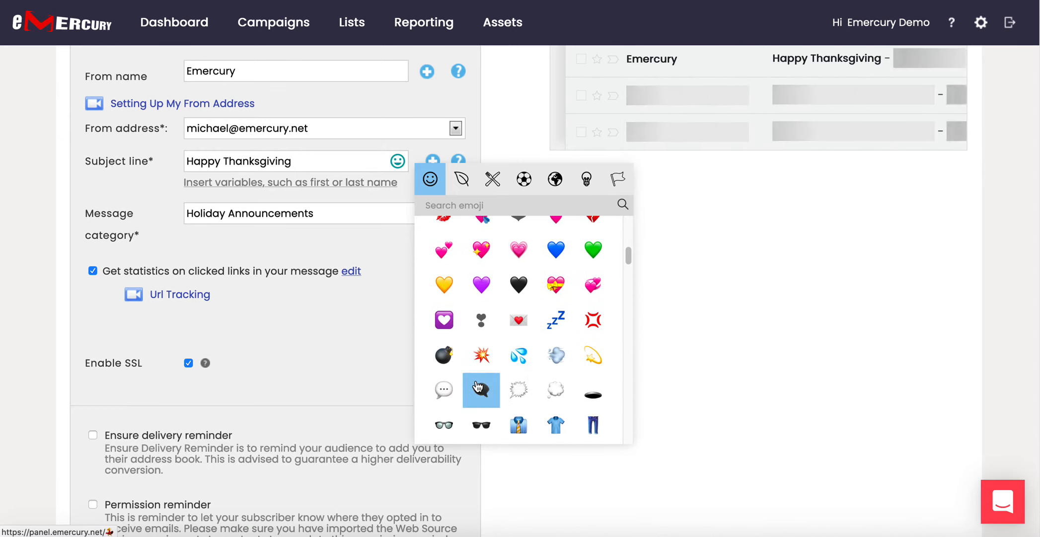
scroll(551, 313, "down", 5)
scroll(540, 323, "down", 5)
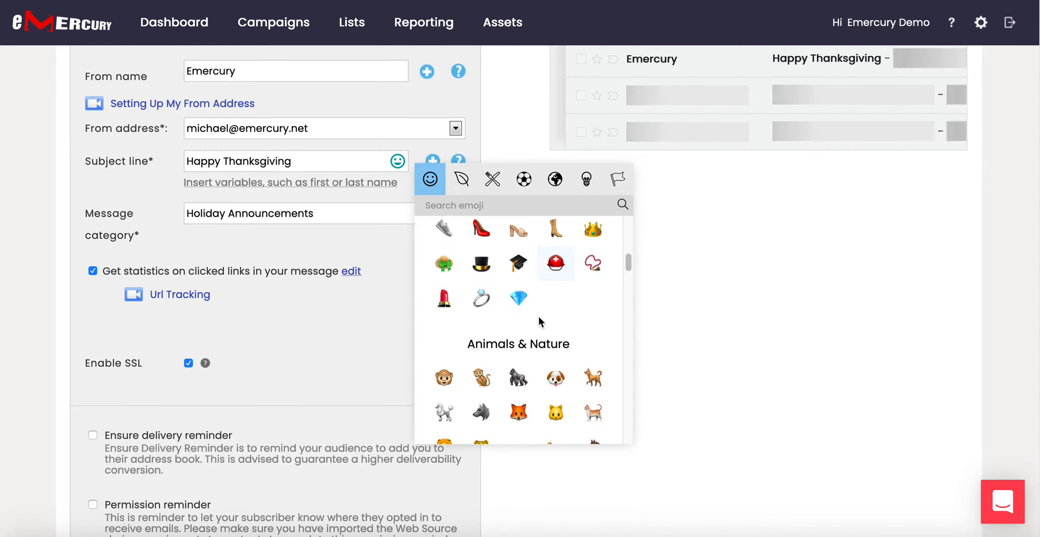
scroll(540, 323, "down", 5)
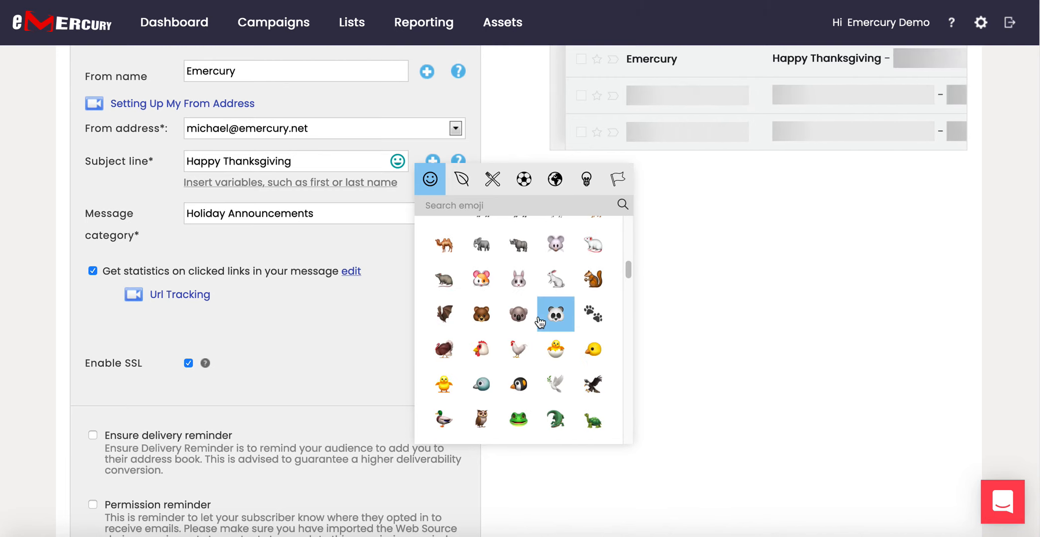
left_click(447, 350)
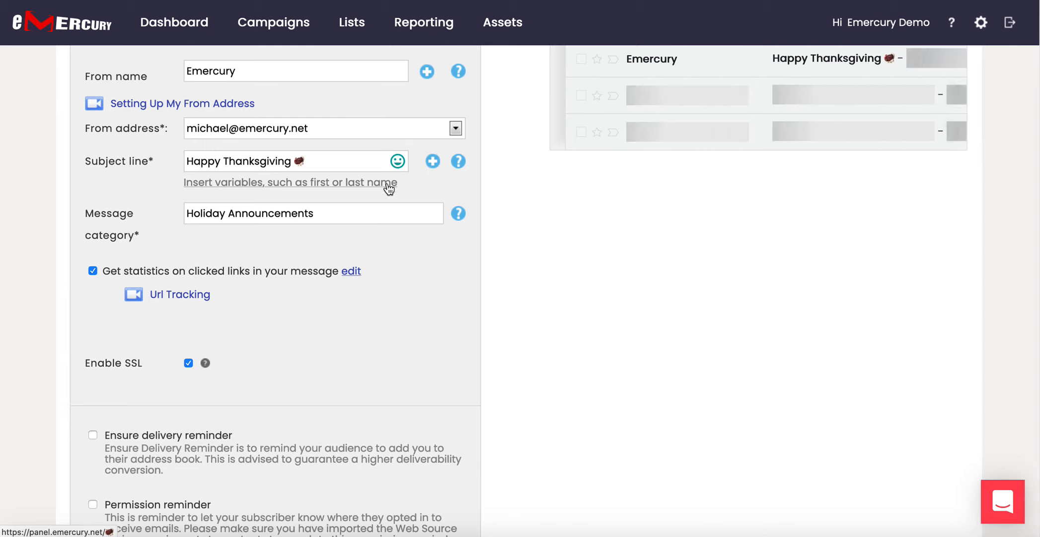
Move the turkey emoji to the start of the subject line, followed by a space
left_click(190, 159)
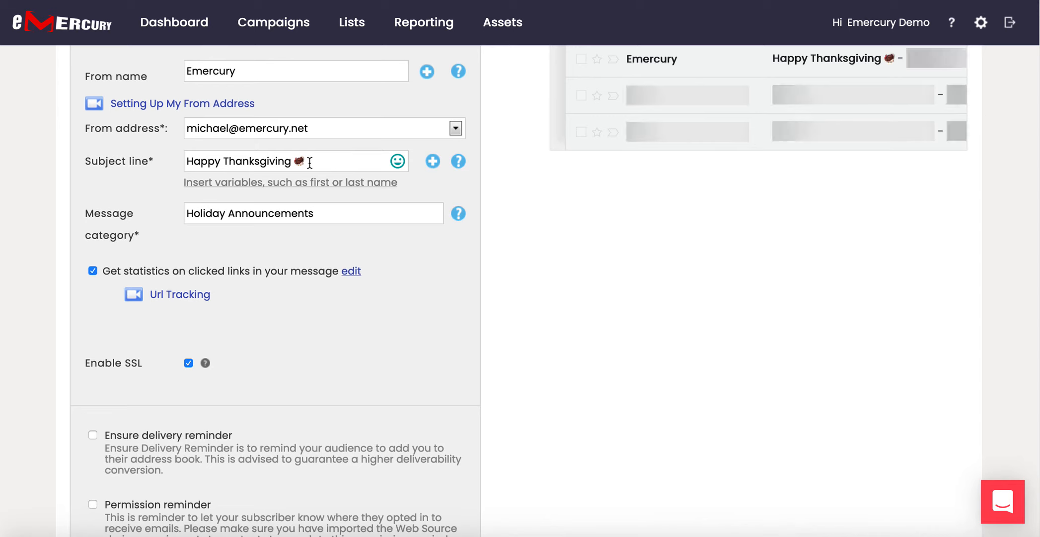
left_click_drag(308, 163, 292, 164)
key("ctrl+c")
key("BackSpace")
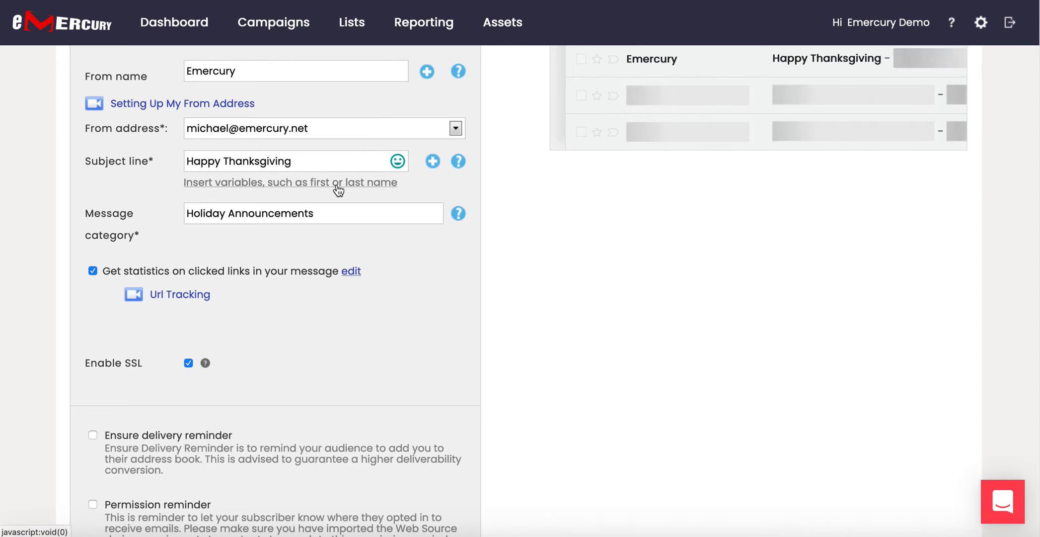
left_click(186, 162)
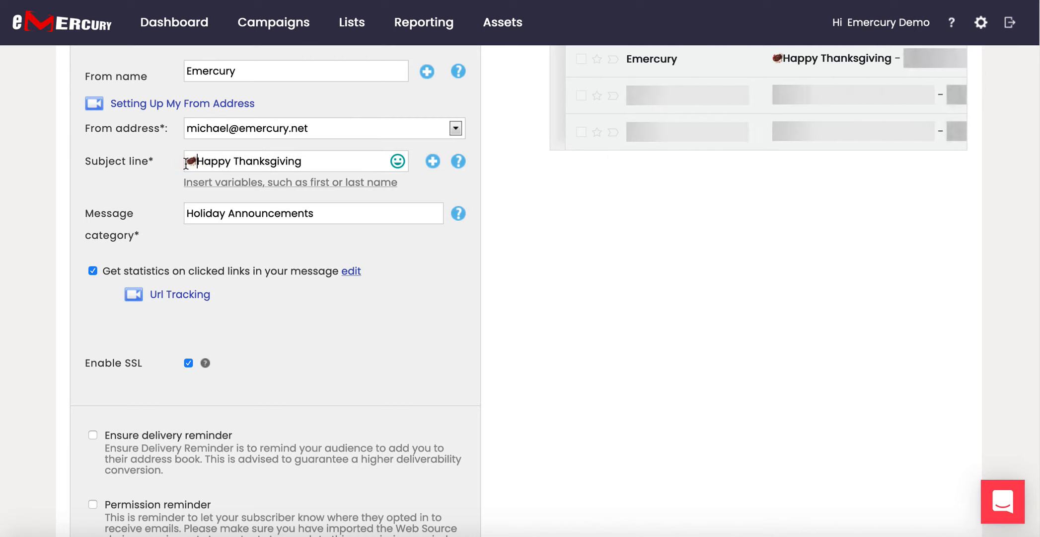
key("ctrl+v")
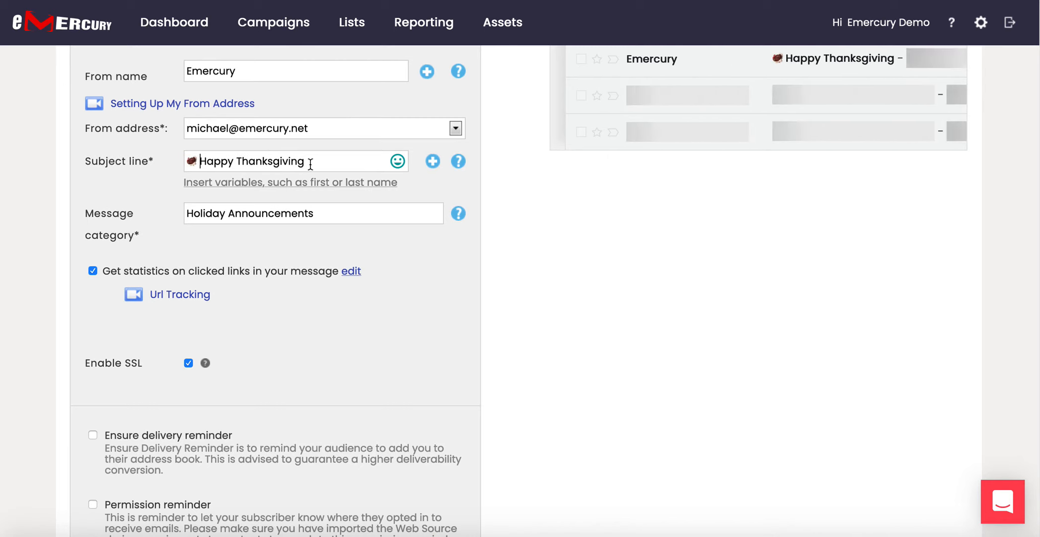
Insert the First Name variable at the end of the subject line
left_click(310, 164)
left_click(251, 184)
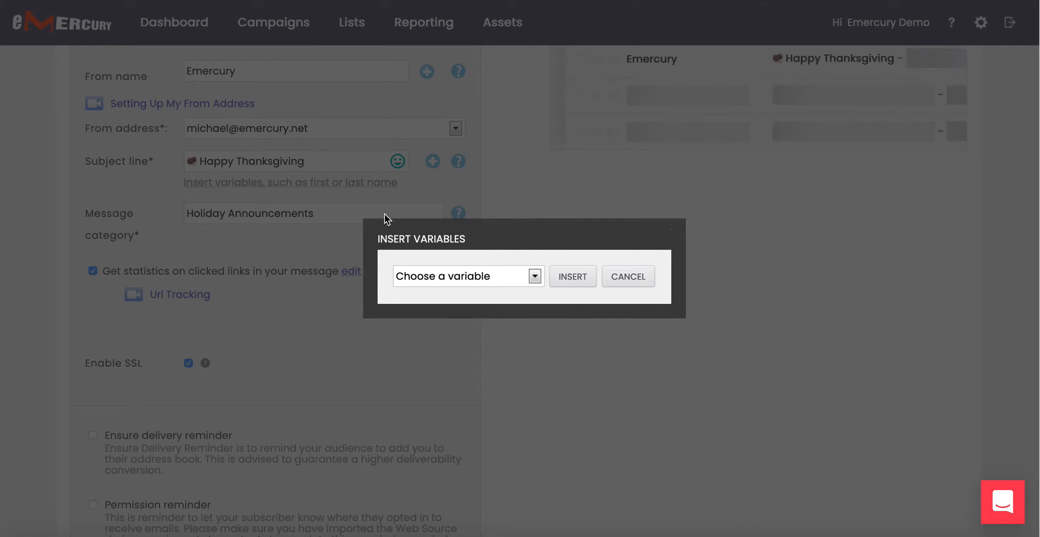
left_click(507, 276)
scroll(467, 304, "down", 1)
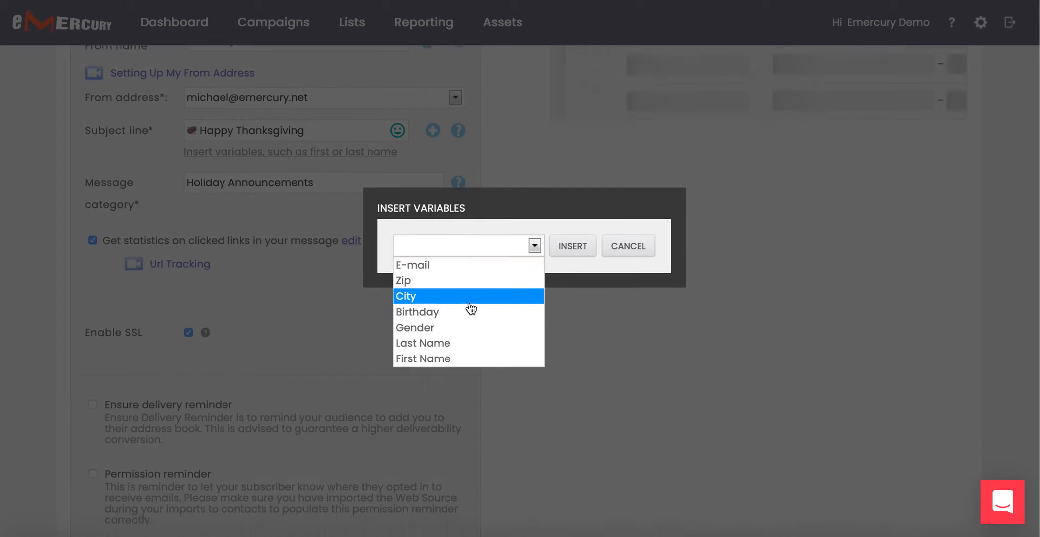
left_click(454, 358)
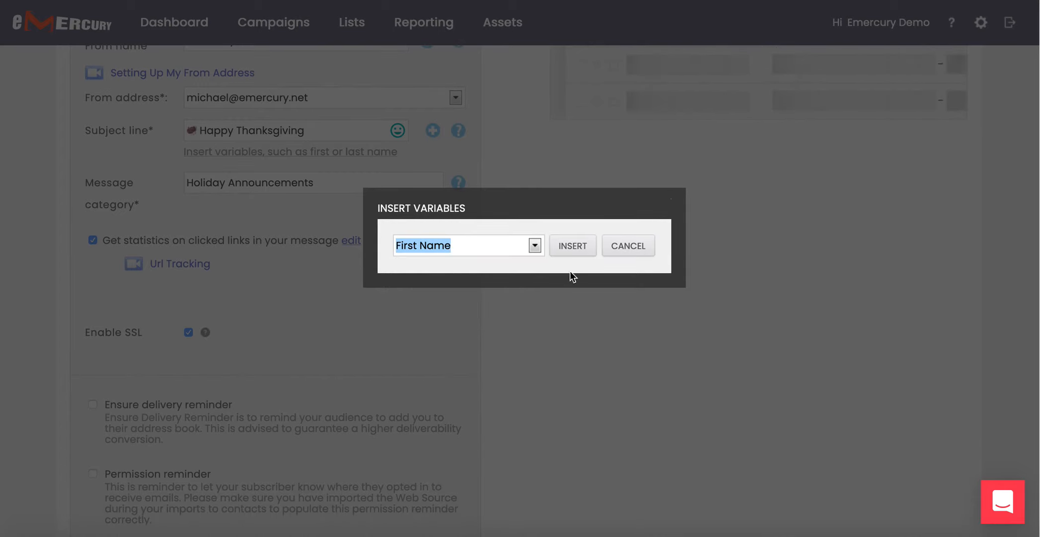
left_click(575, 243)
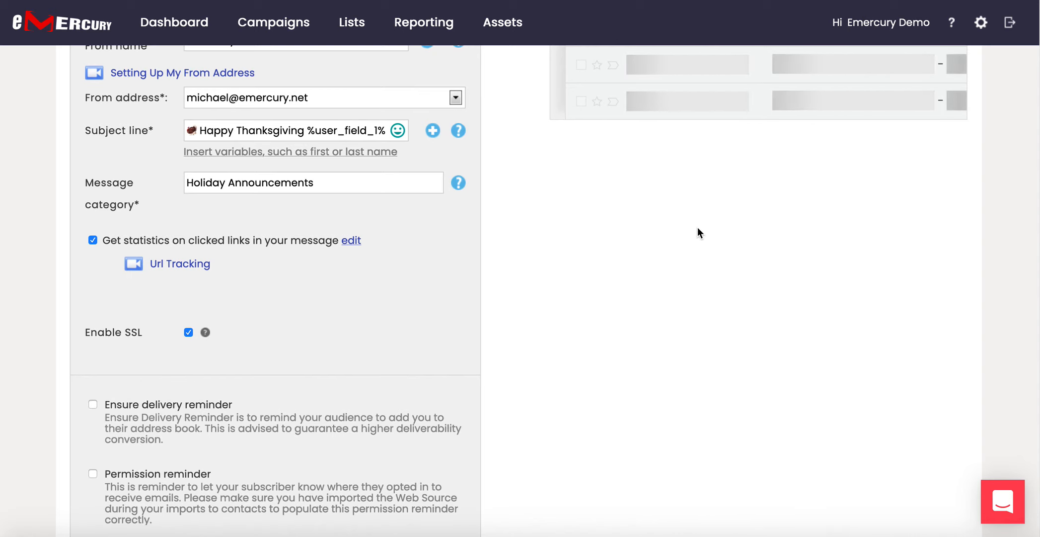
Continue to the campaign's recipient list selection
scroll(697, 232, "up", 3)
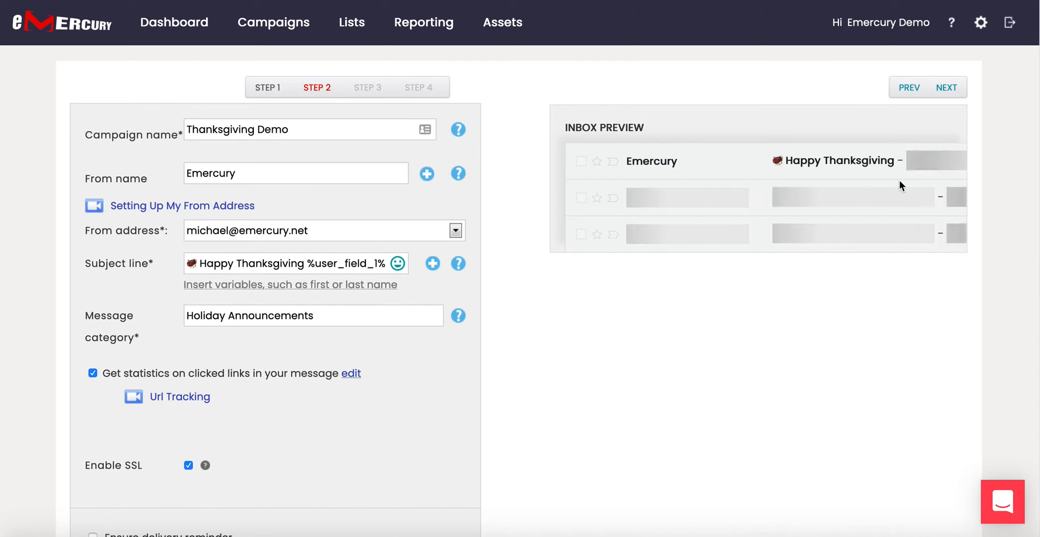
scroll(883, 266, "up", 2)
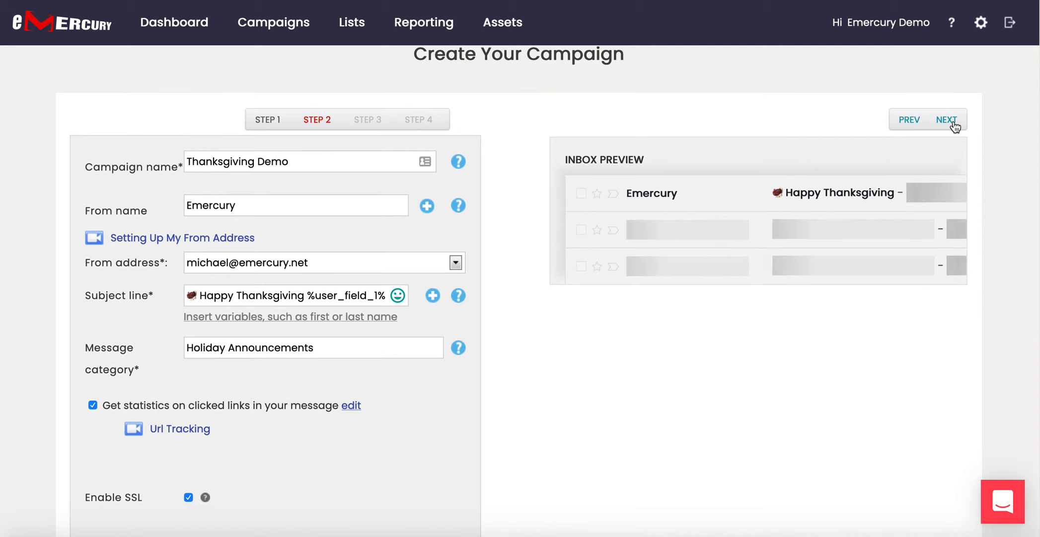
left_click(952, 122)
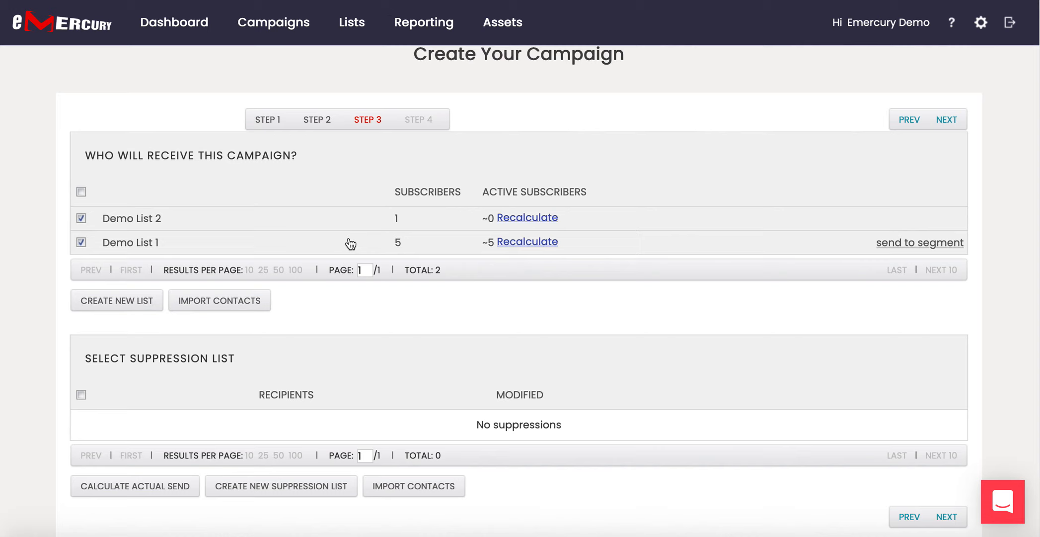
Create a new contact list named "Demo List 3", agreeing to the Terms and Anti-Spam Policy
left_click(116, 301)
left_click(482, 247)
type("DE")
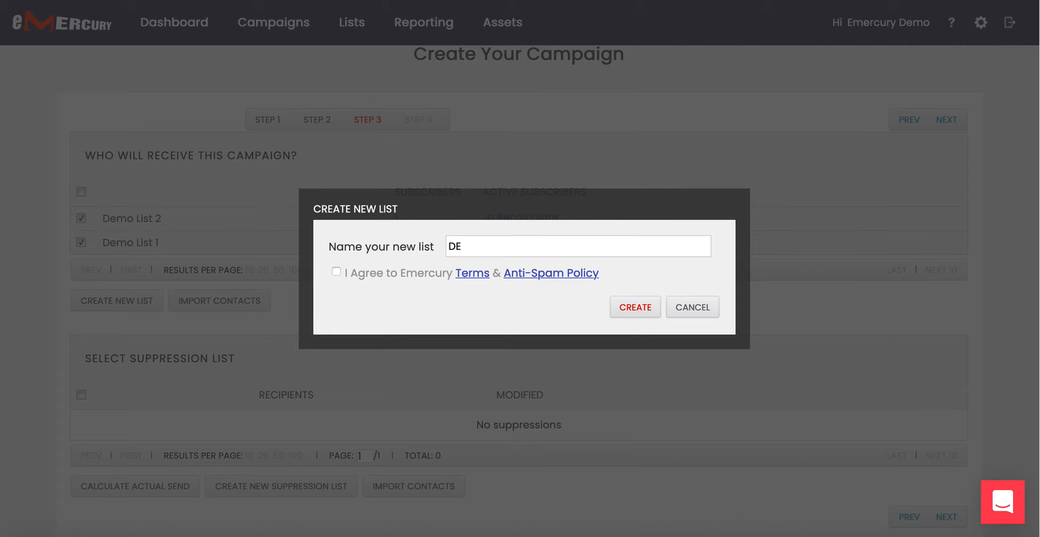
key("BackSpace")
type("emo List 3")
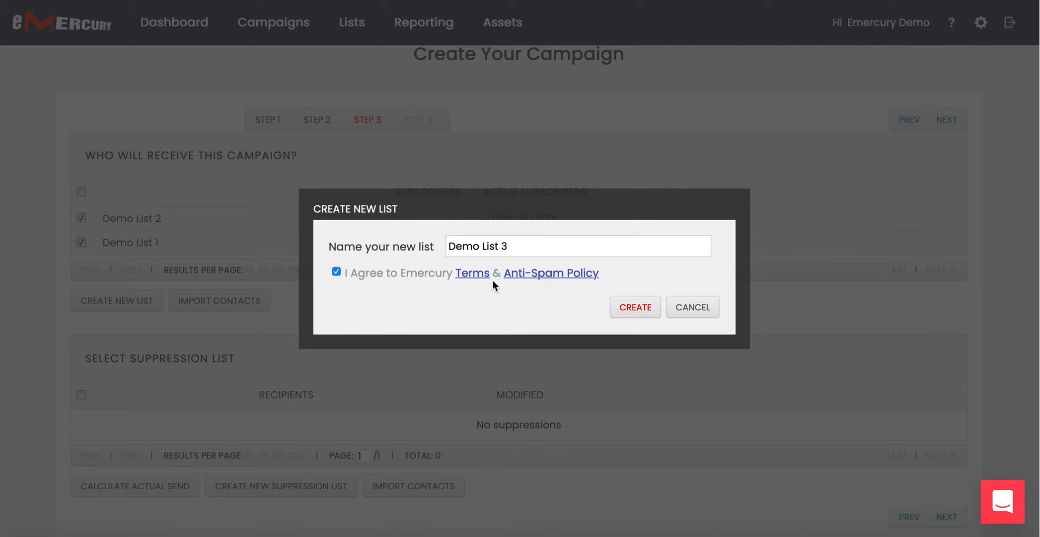
left_click(644, 310)
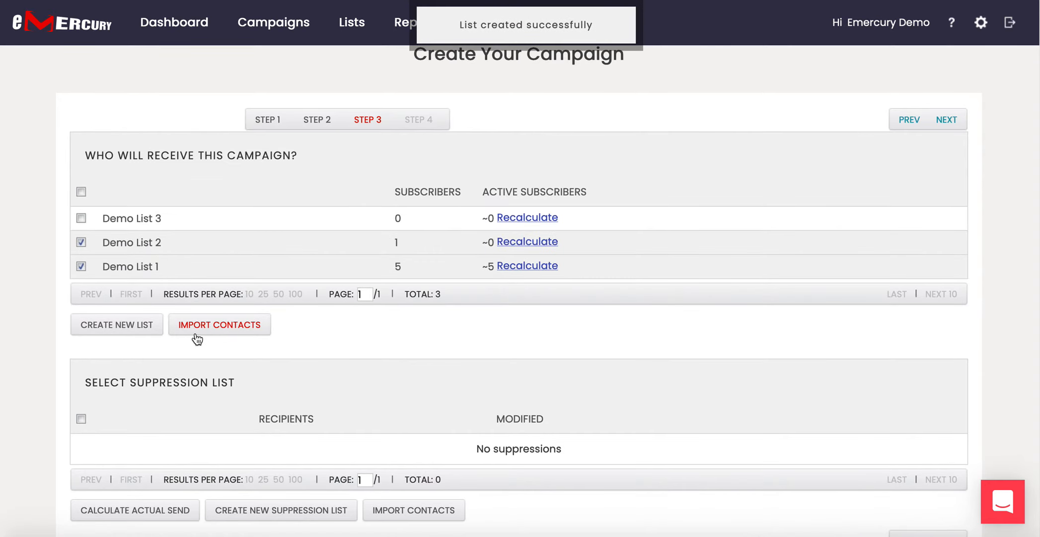
Make Demo List 3 the only list receiving the campaign and continue to the Finalize & Send step
left_click(81, 243)
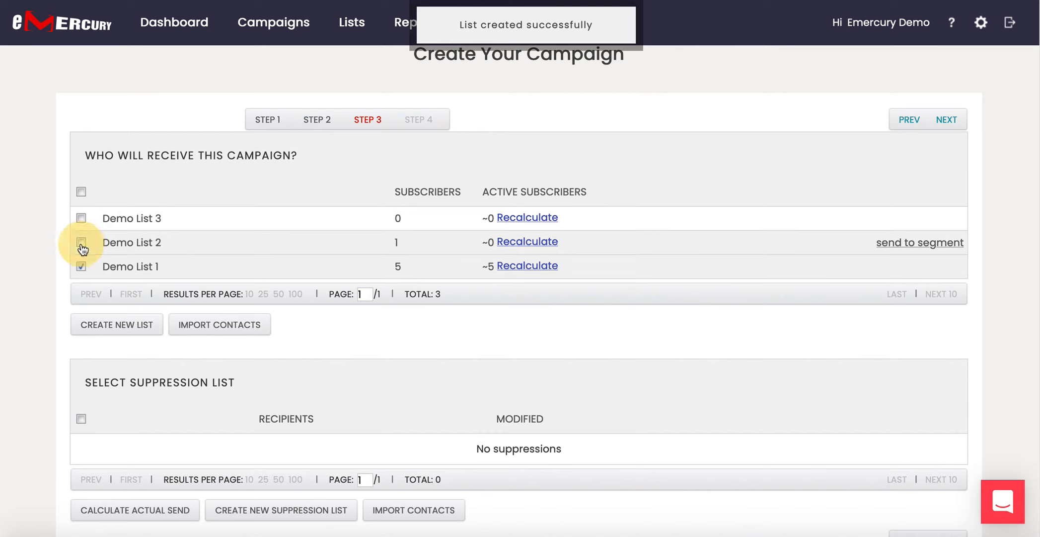
left_click(81, 266)
left_click(81, 218)
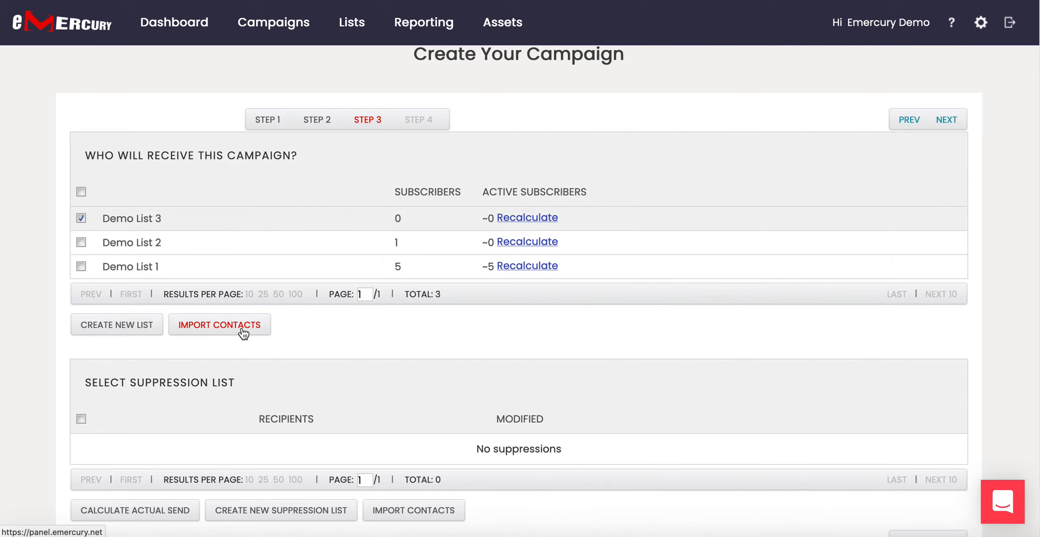
scroll(243, 331, "down", 2)
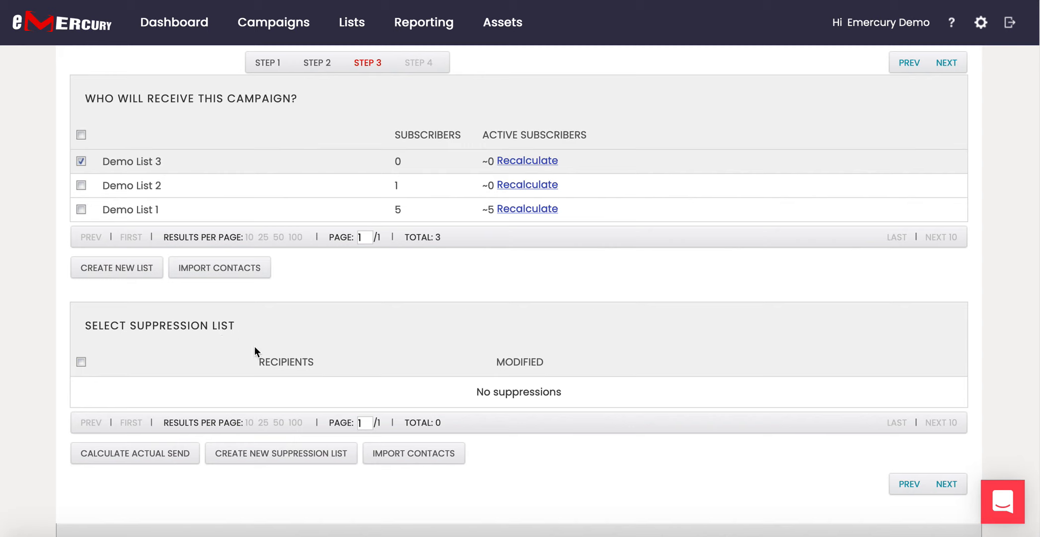
mouse_move(356, 37)
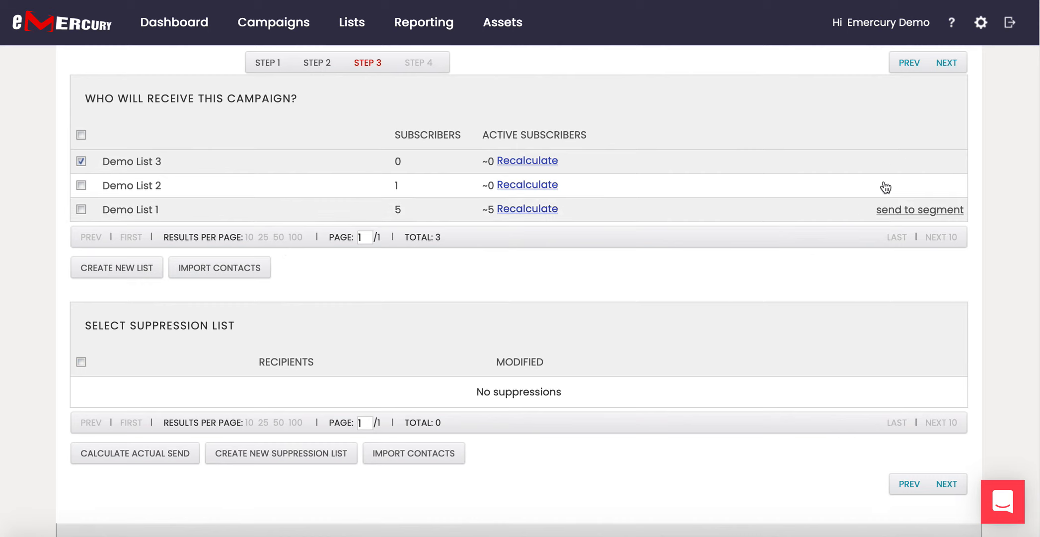
left_click(947, 63)
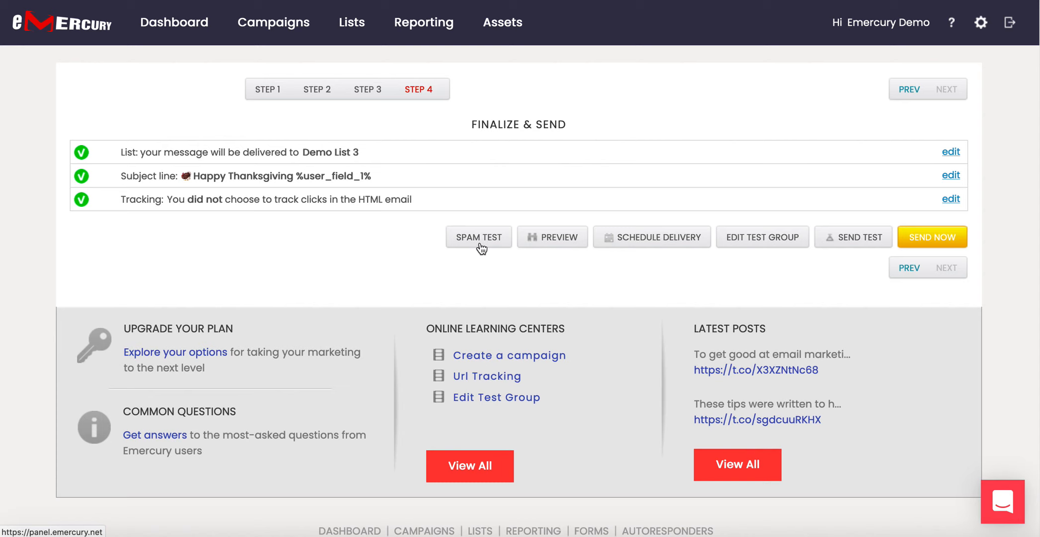
Start scheduling the campaign's delivery and set its send date to 02/18/2021
left_click(656, 241)
left_click(449, 183)
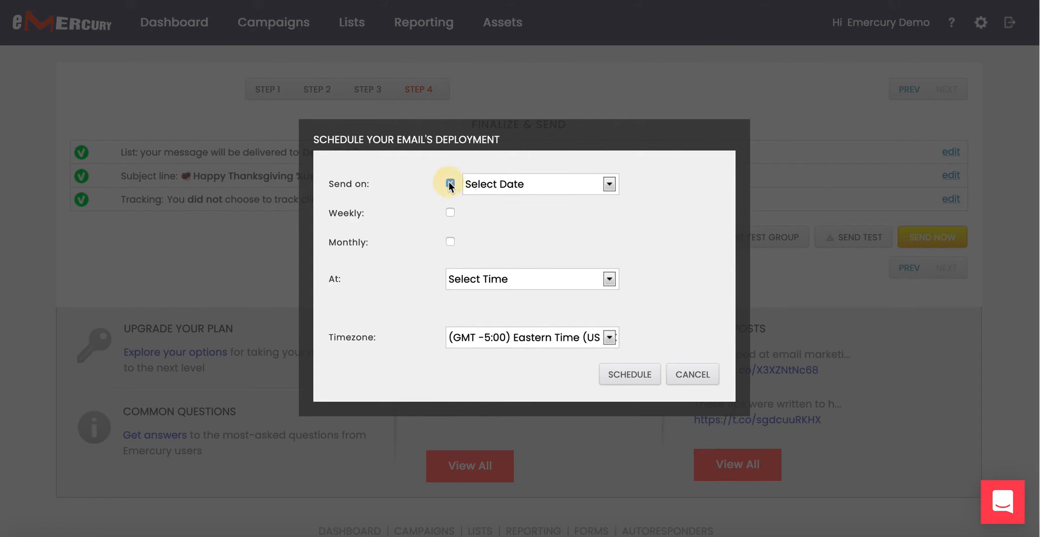
left_click(504, 190)
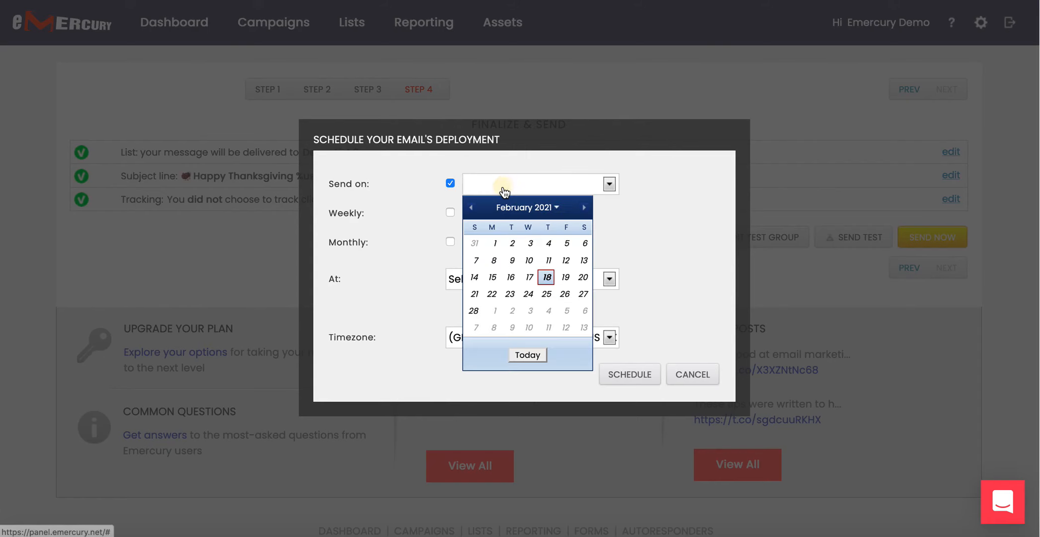
left_click(547, 281)
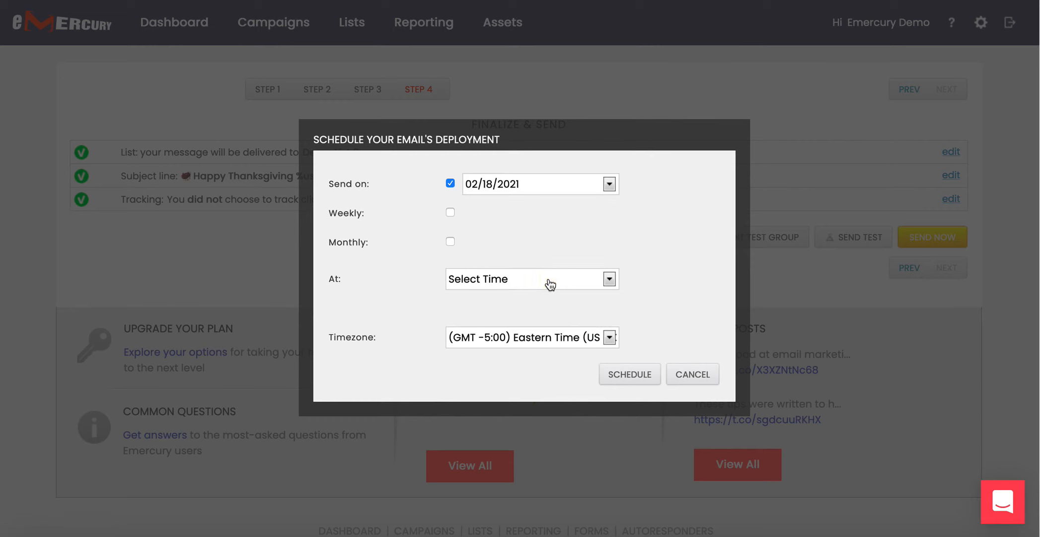
Set the delivery time to 4:00 PM and save the campaign's schedule
left_click(494, 280)
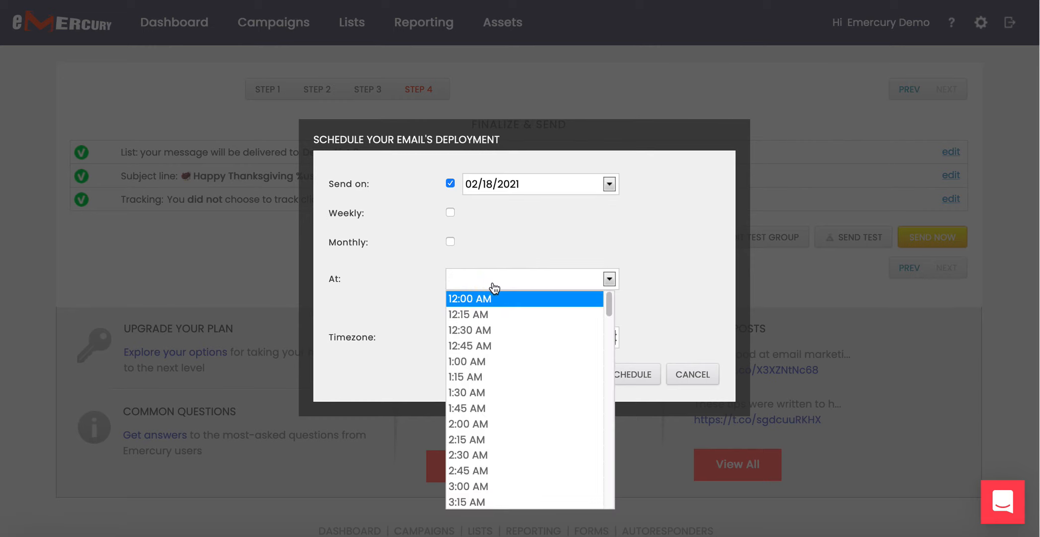
scroll(478, 382, "down", 2)
scroll(478, 383, "down", 10)
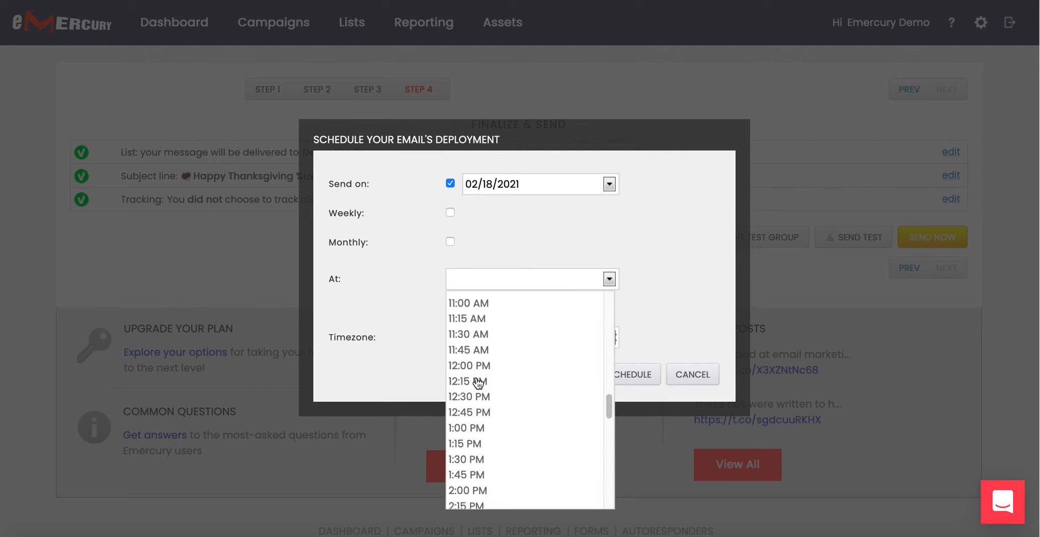
scroll(481, 453, "down", 2)
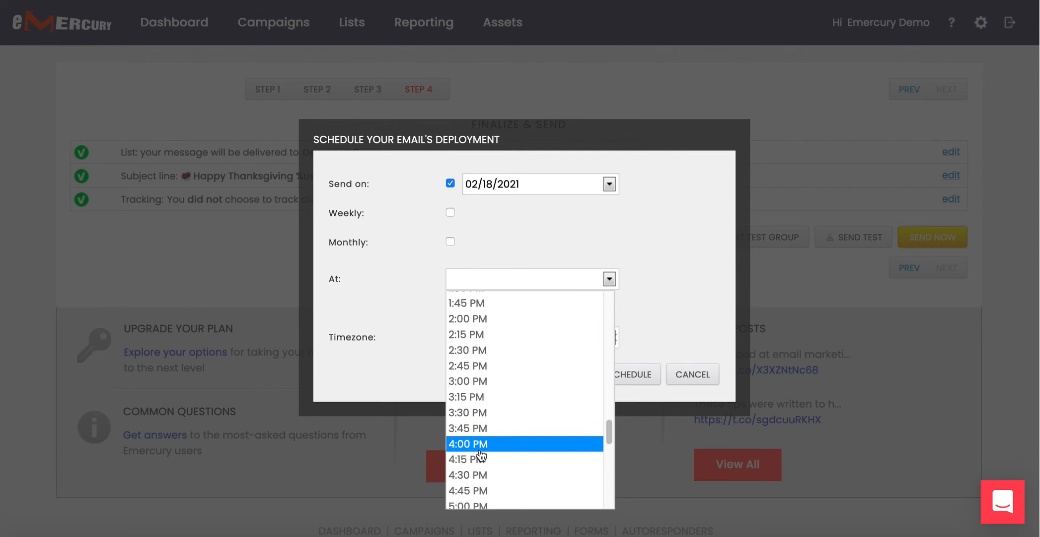
left_click(490, 445)
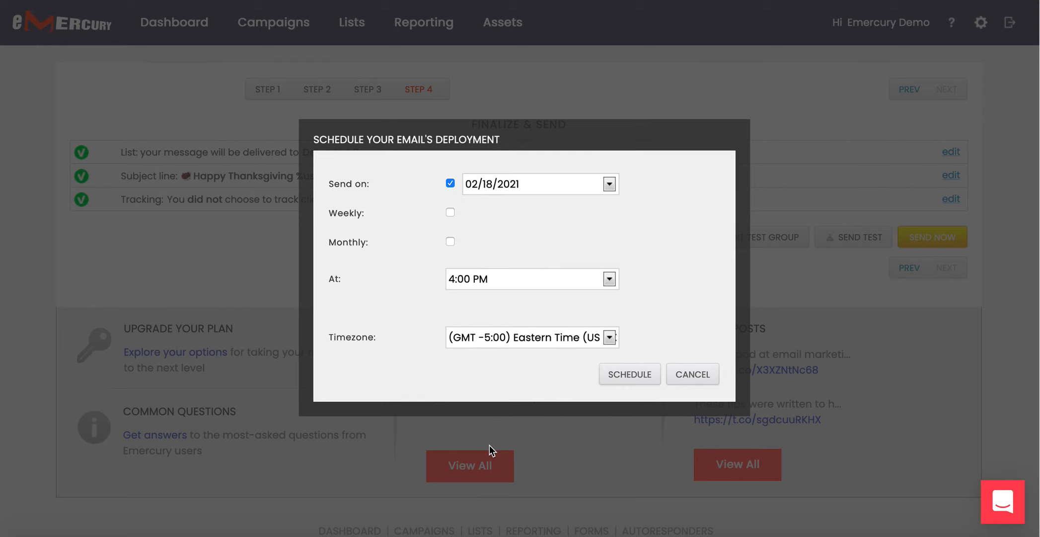
left_click(637, 380)
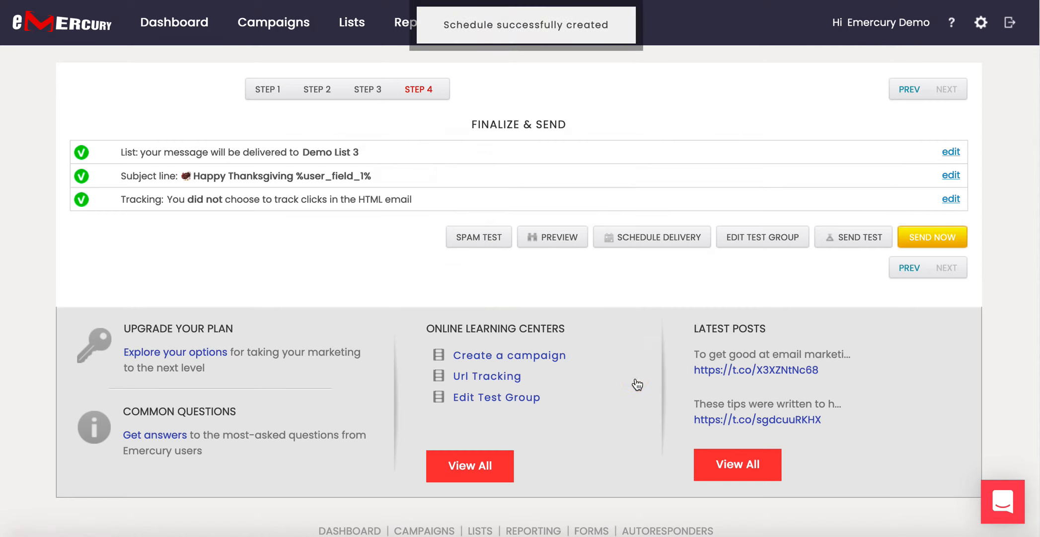
View the test group that receives test e-mails and leave it without making changes
left_click(767, 237)
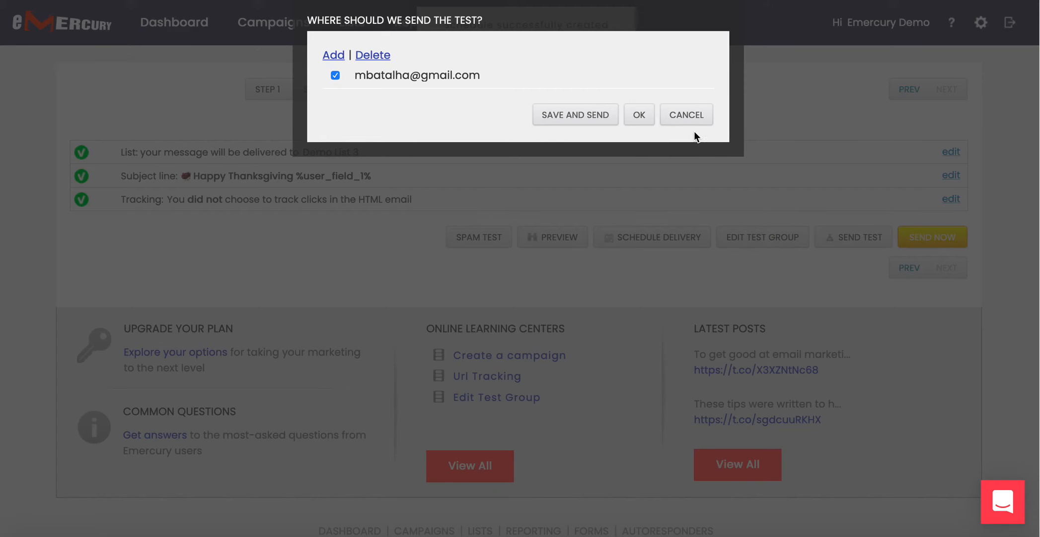
left_click(690, 119)
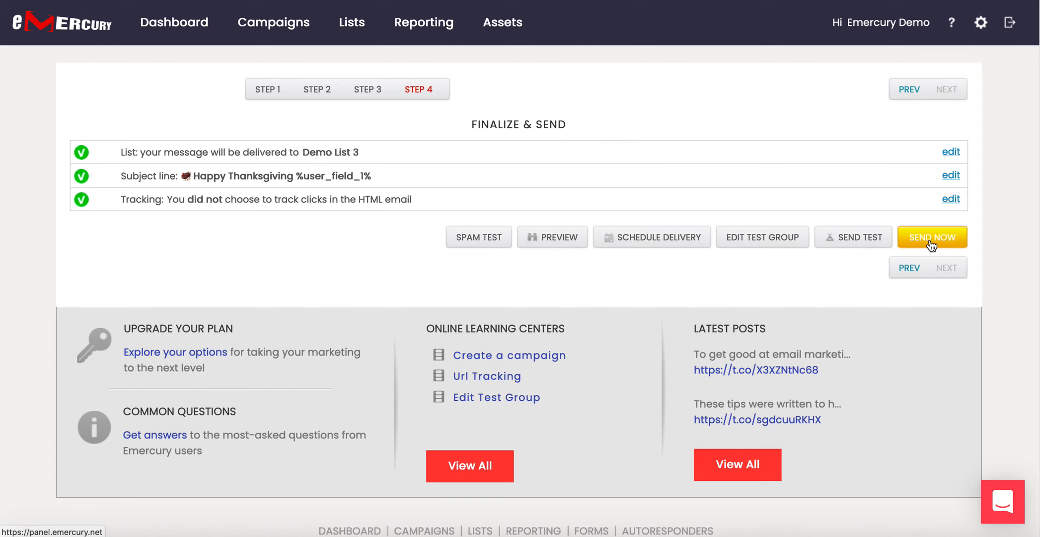
Replace Demo List 3 with Demo List 2 as the campaign's recipient list and return to the Finalize & Send step
left_click(951, 152)
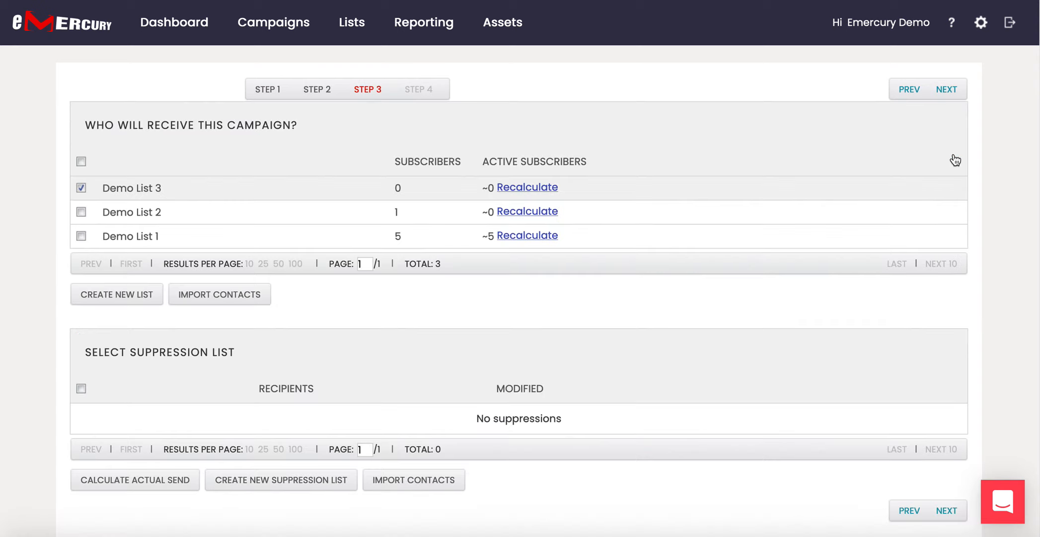
left_click(81, 188)
left_click(81, 213)
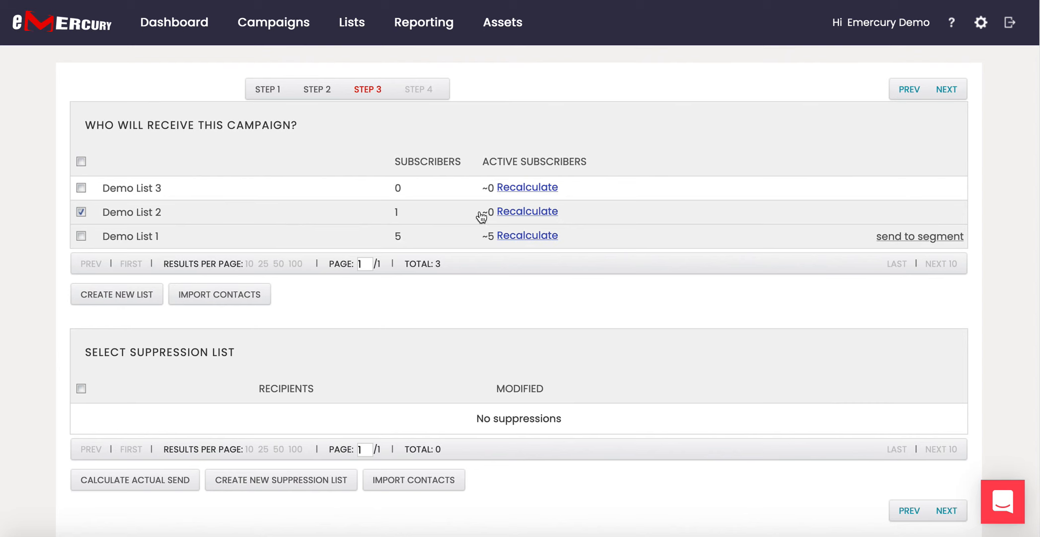
left_click(951, 92)
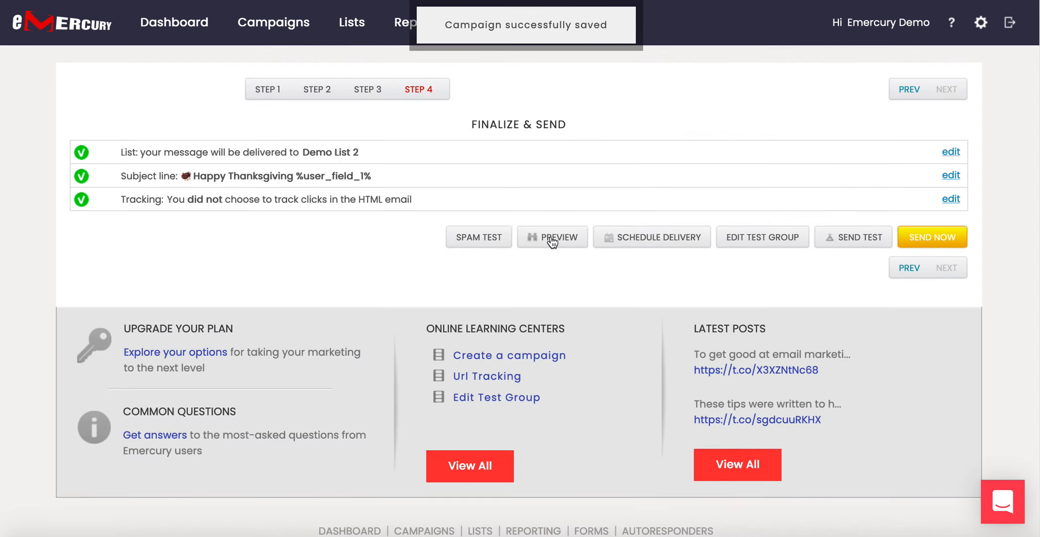
Send the campaign immediately and confirm its deployment
left_click(940, 239)
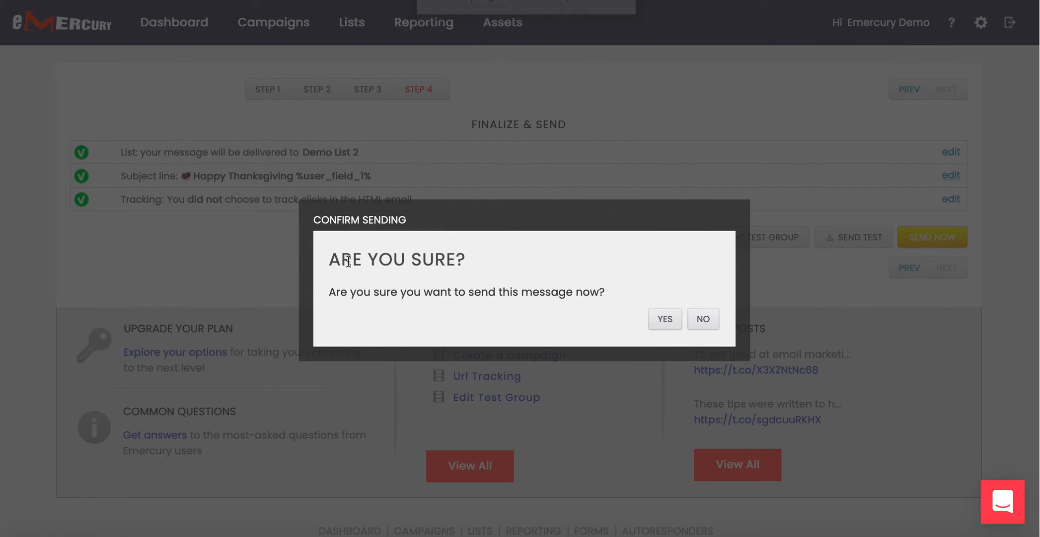
left_click(672, 320)
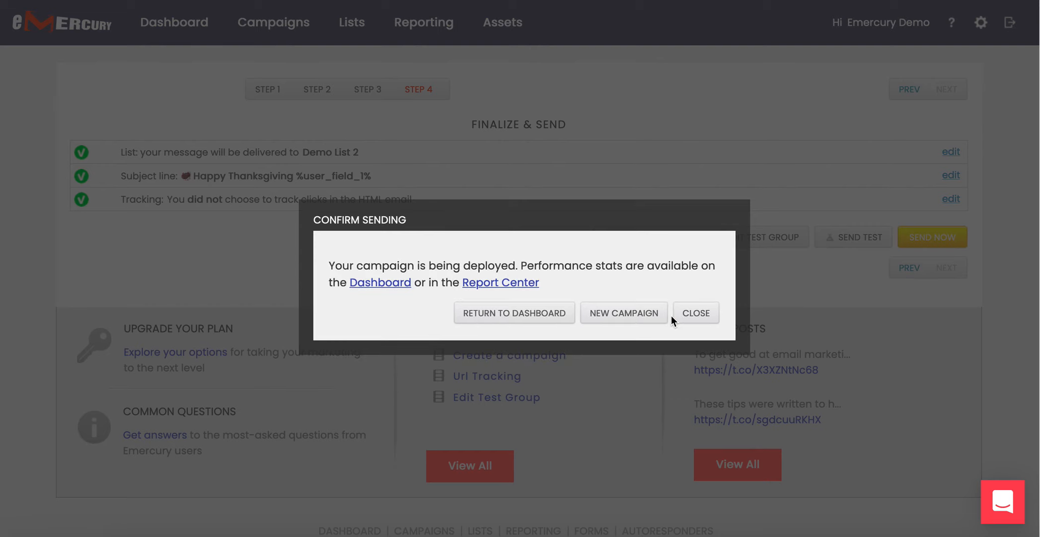